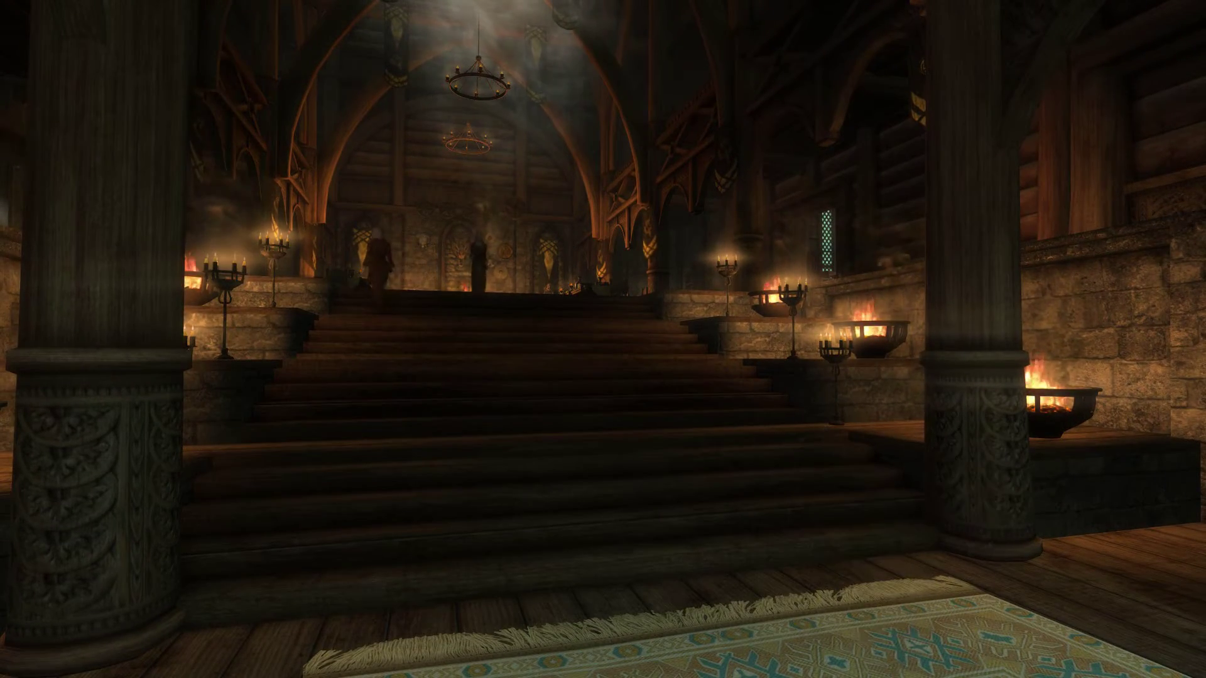
- Open the inventory to the Weapons list showing a pickaxe and four staves
key(i)
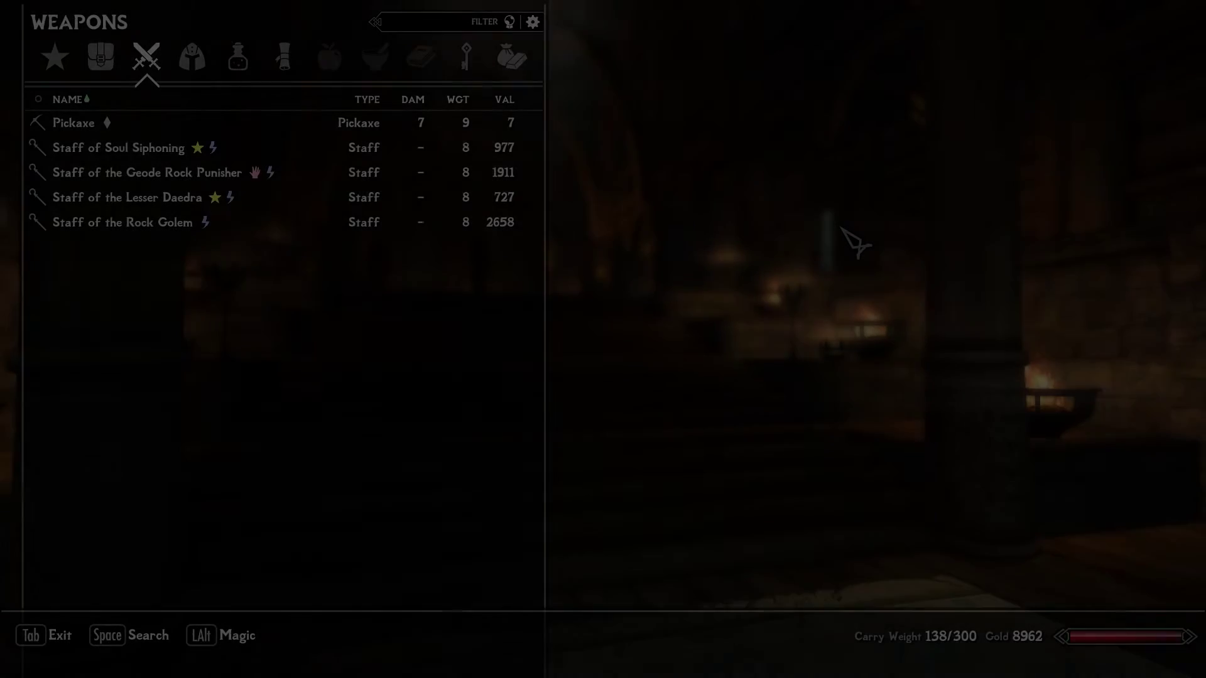
- Cycle the inventory through Apparel, Keys and Potions, then bring up the Favorites list
key(d)
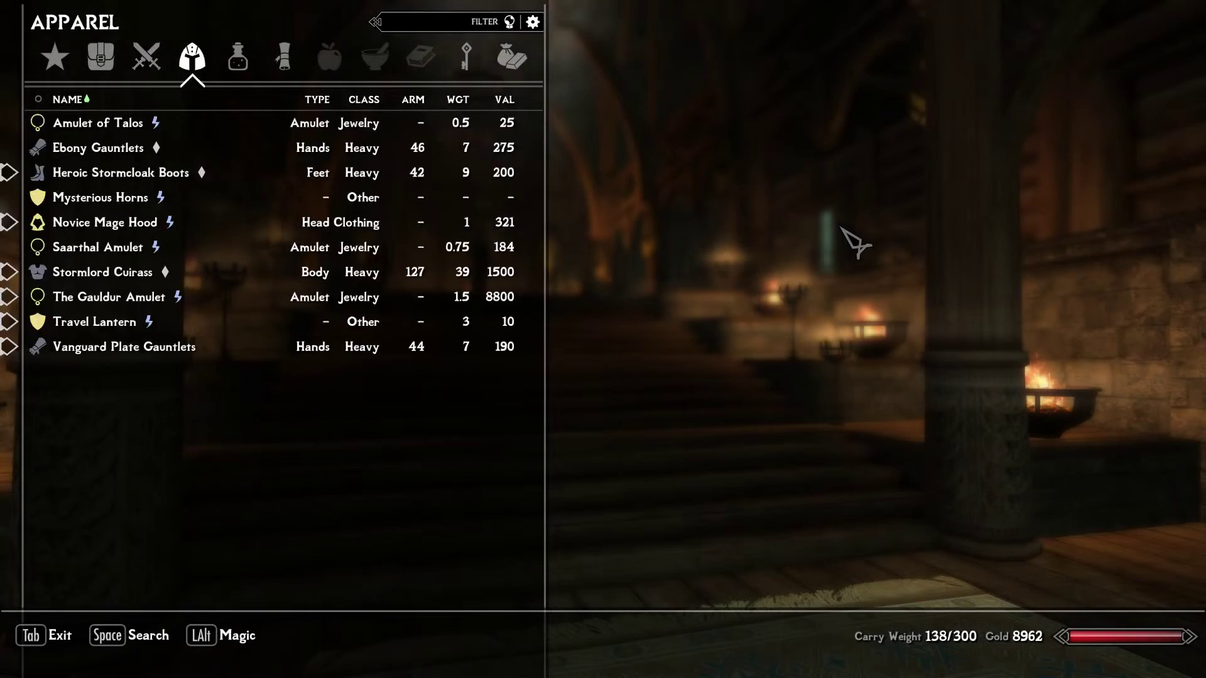
key(d)
key(d)
key(d)
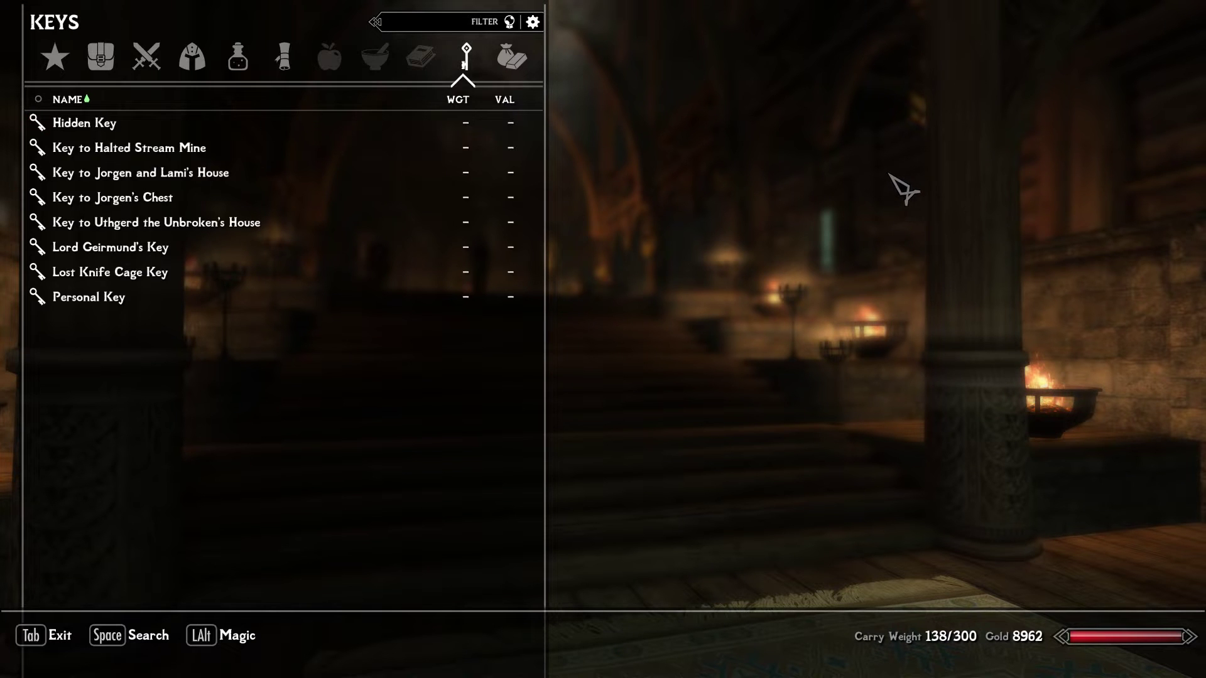
key(a)
key(a)
key(a)
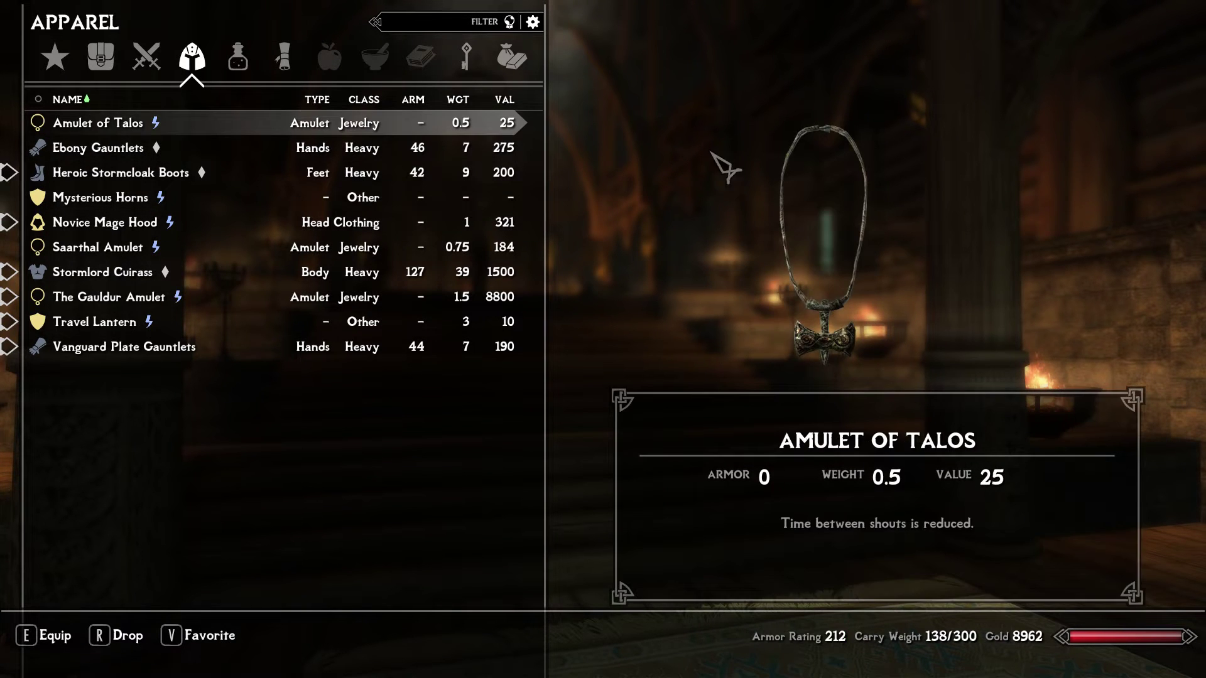
key(d)
key(Tab)
key(q)
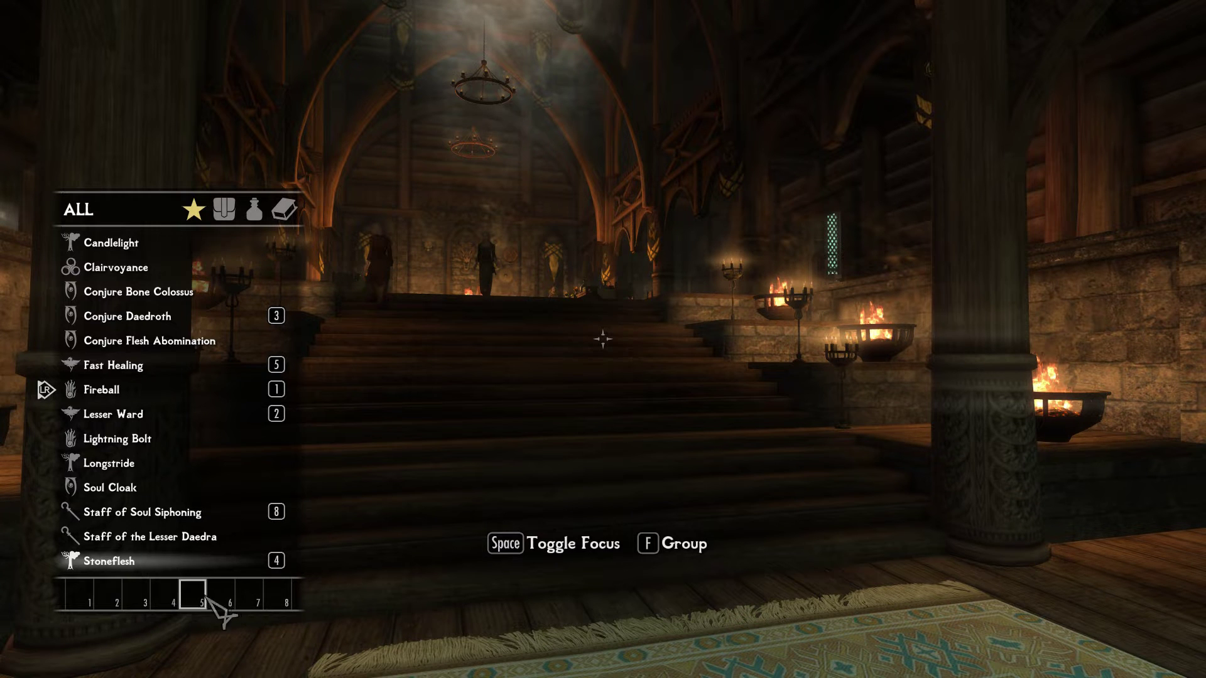
- Filter favourites by Gear, Aid and Magic, return to All, then reopen the inventory on Potions
click(223, 211)
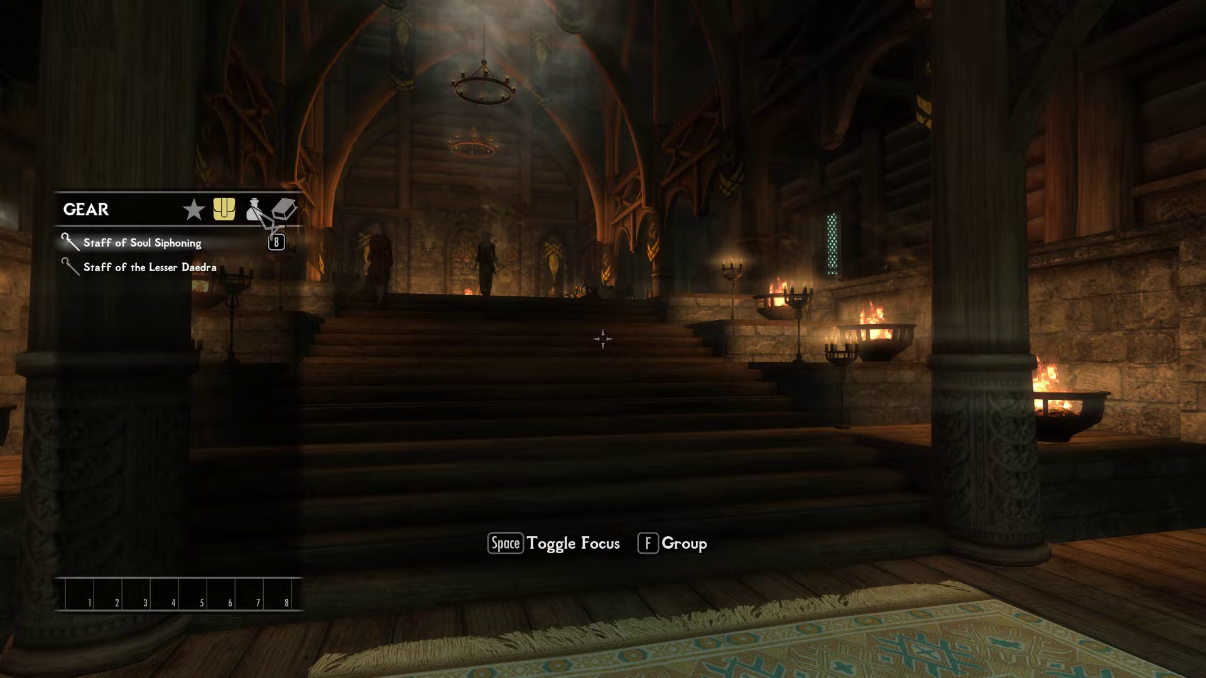
click(255, 211)
click(290, 209)
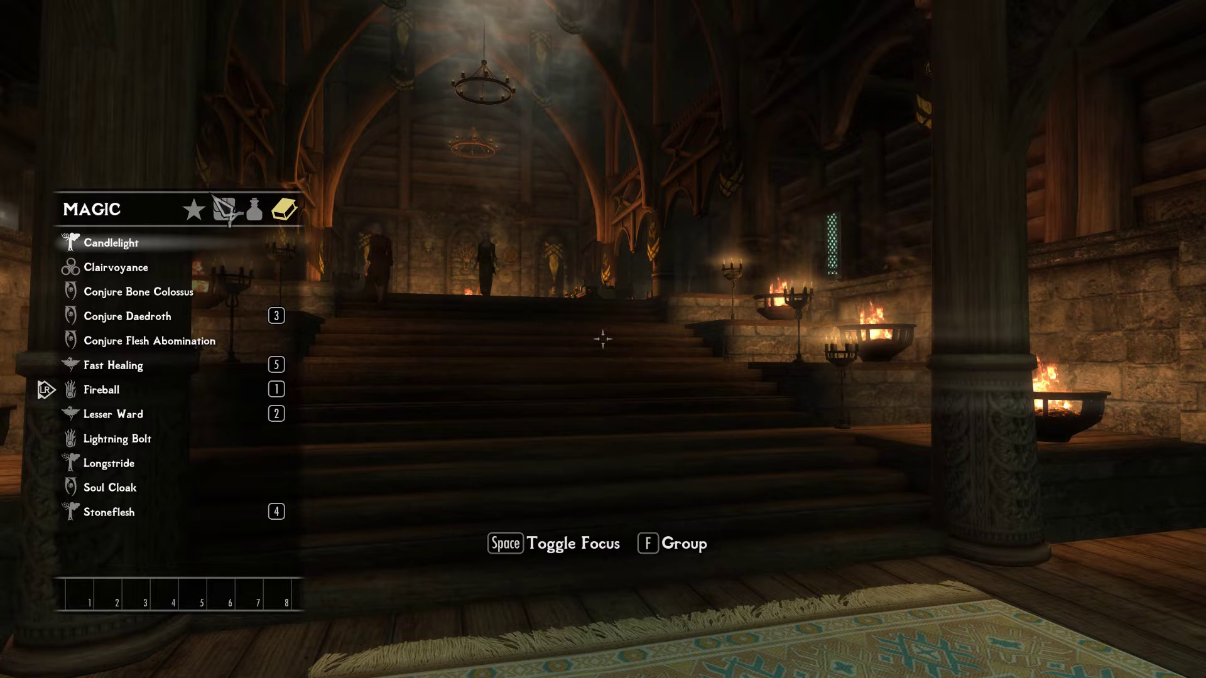
click(231, 214)
click(189, 213)
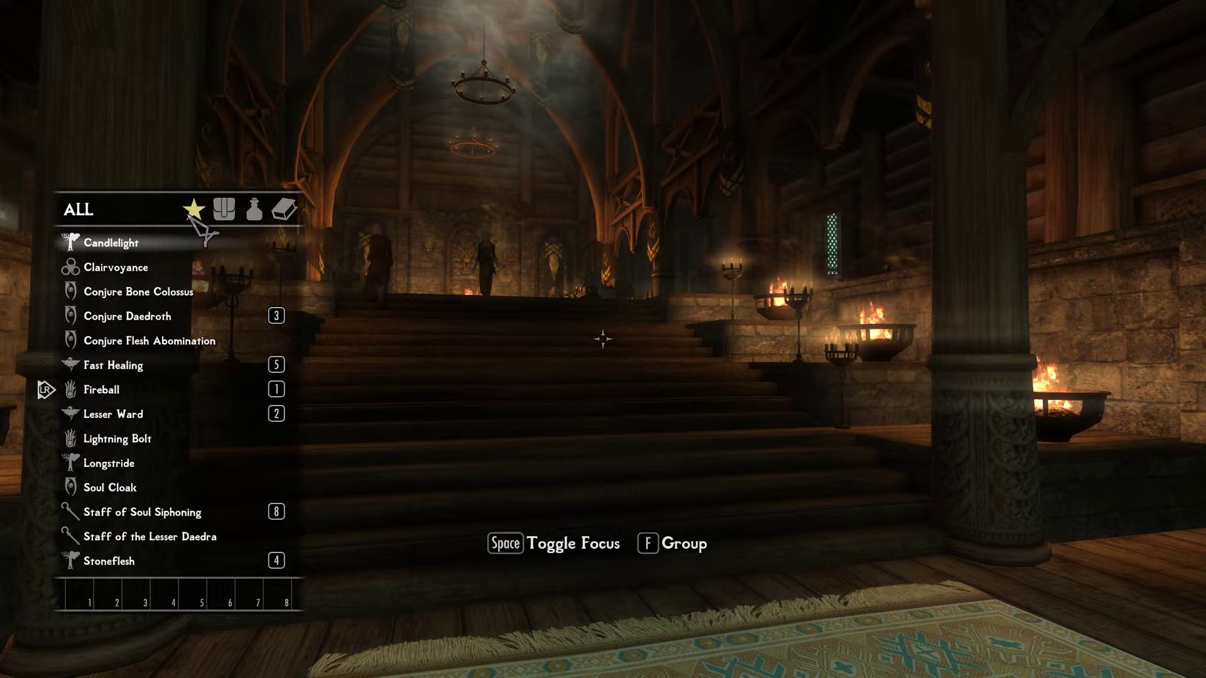
key(i)
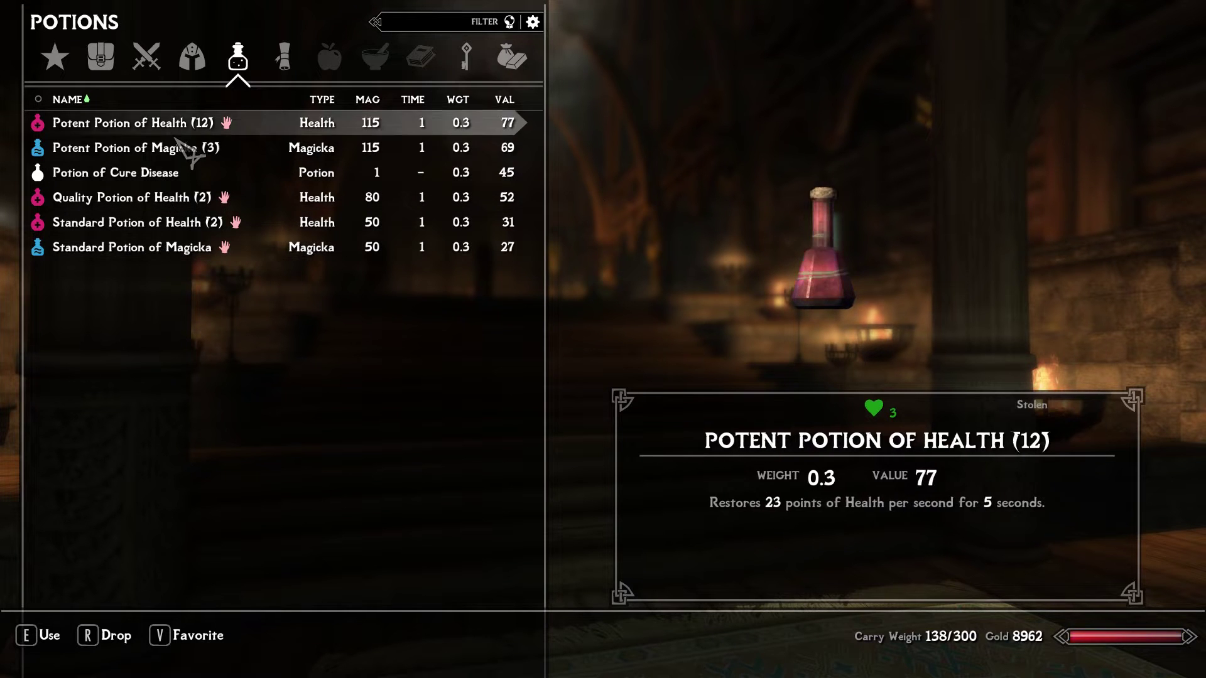
- Browse the Misc items and dismiss the sort options without changing the sort
click(530, 67)
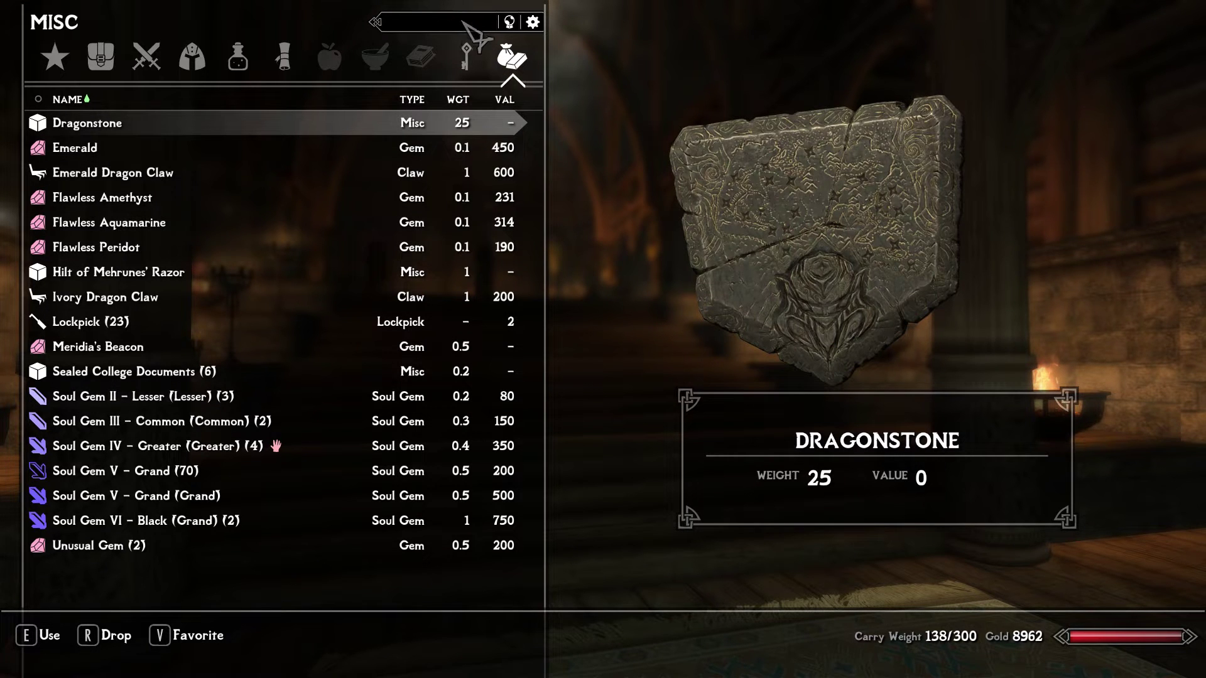
click(533, 23)
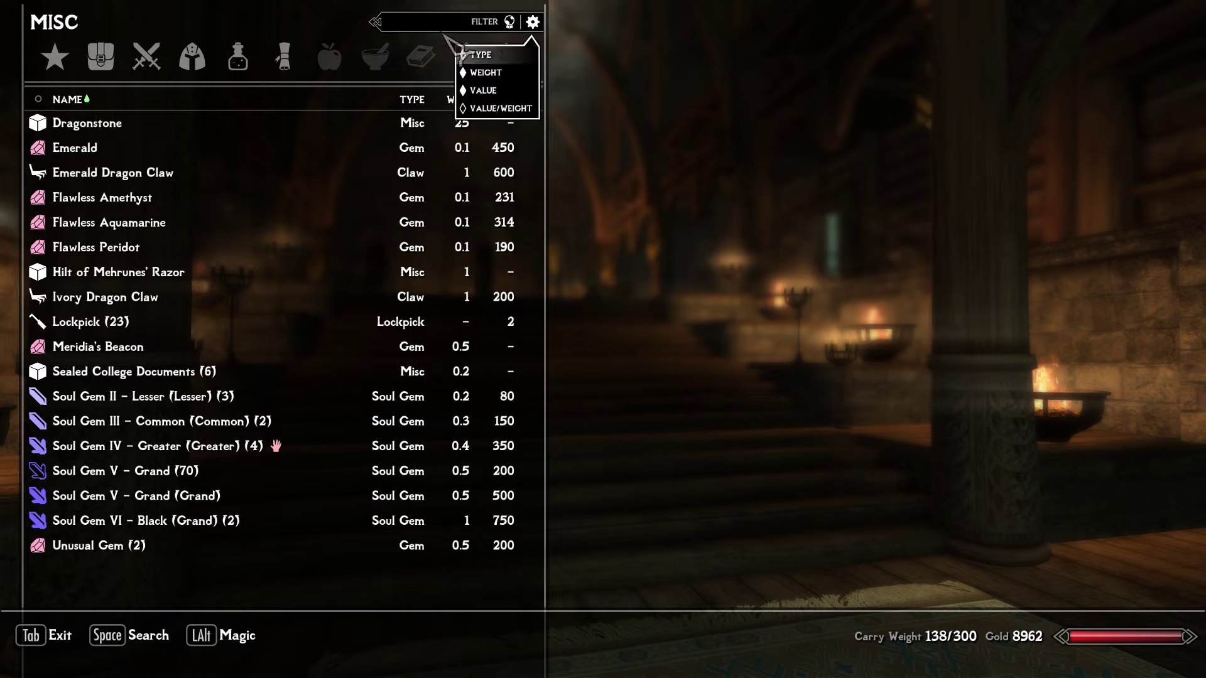
click(418, 34)
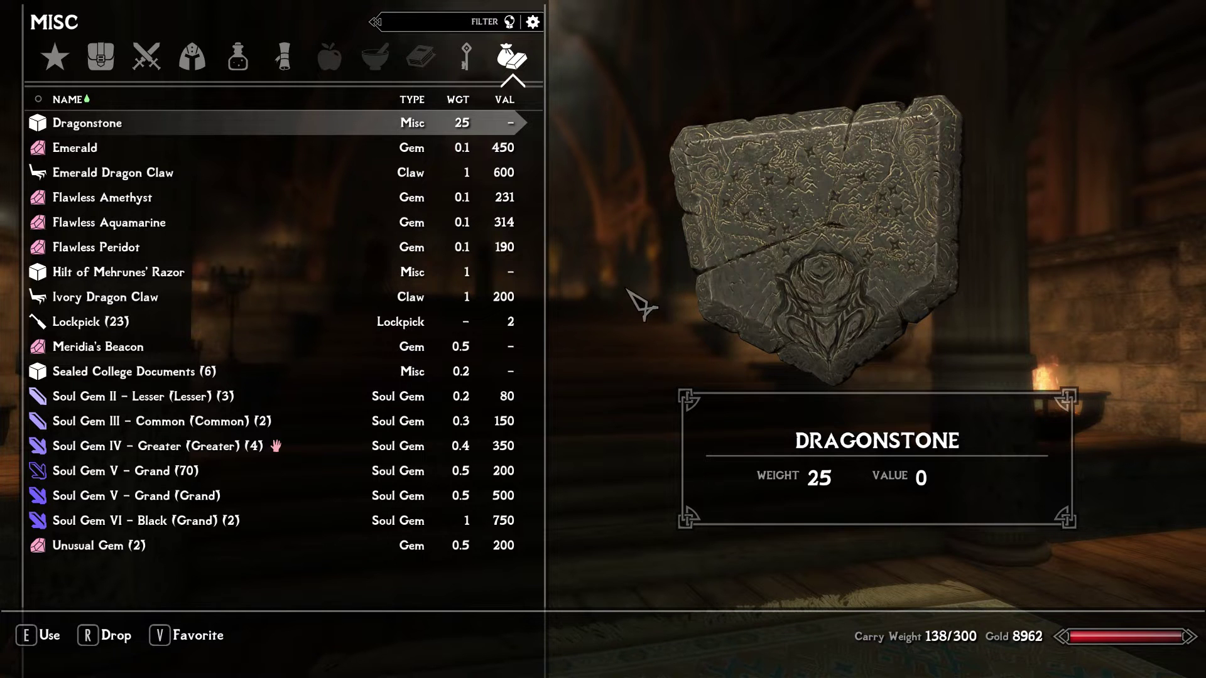
- Step back to Potions, peek at the spell list, then exit to the System menu
key(Left)
key(Left)
key(Left)
key(Left)
key(Left)
key(Left)
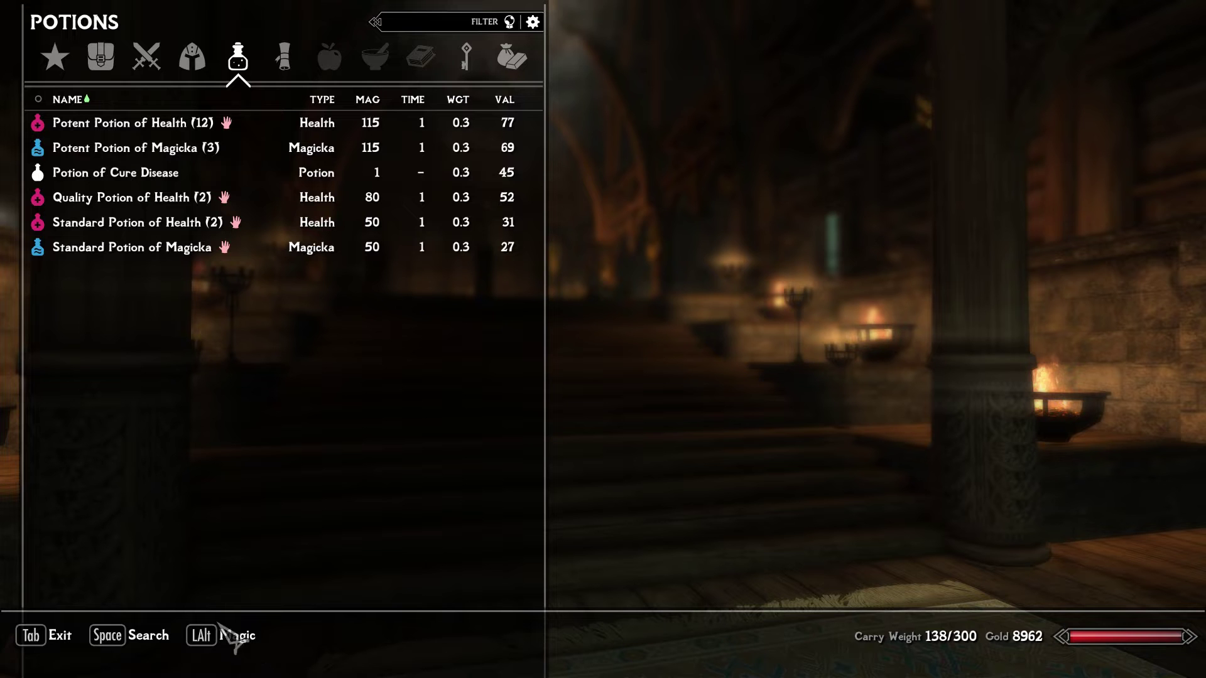
key(alt)
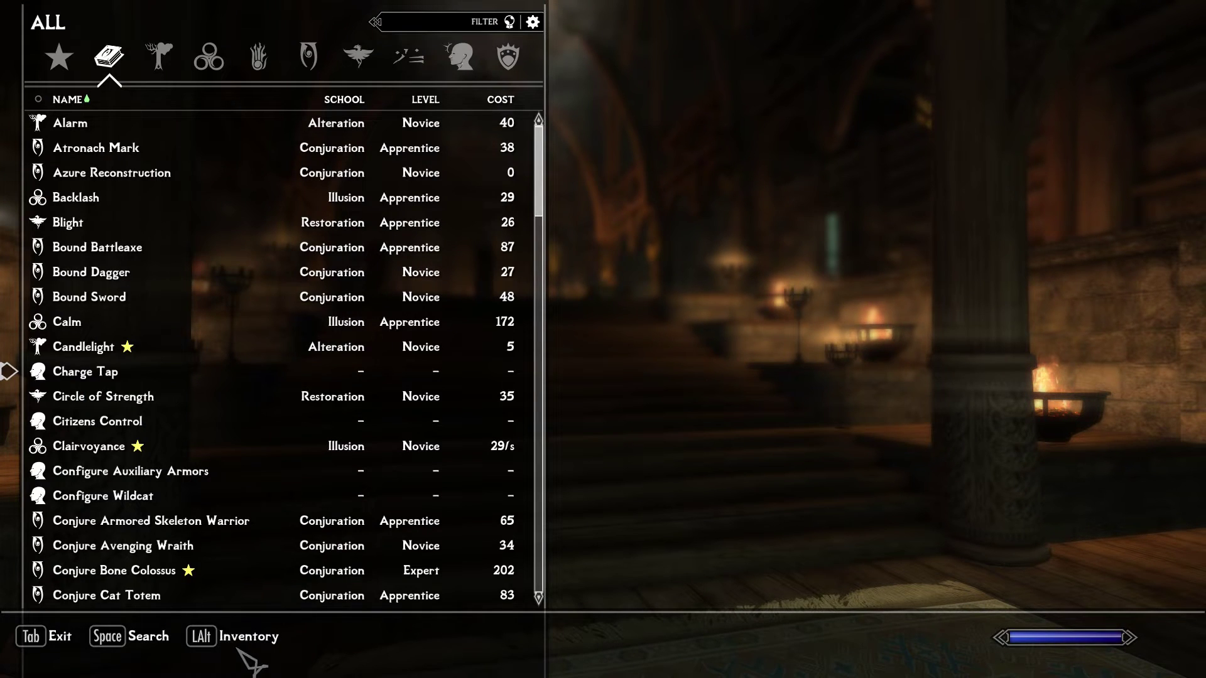
key(alt)
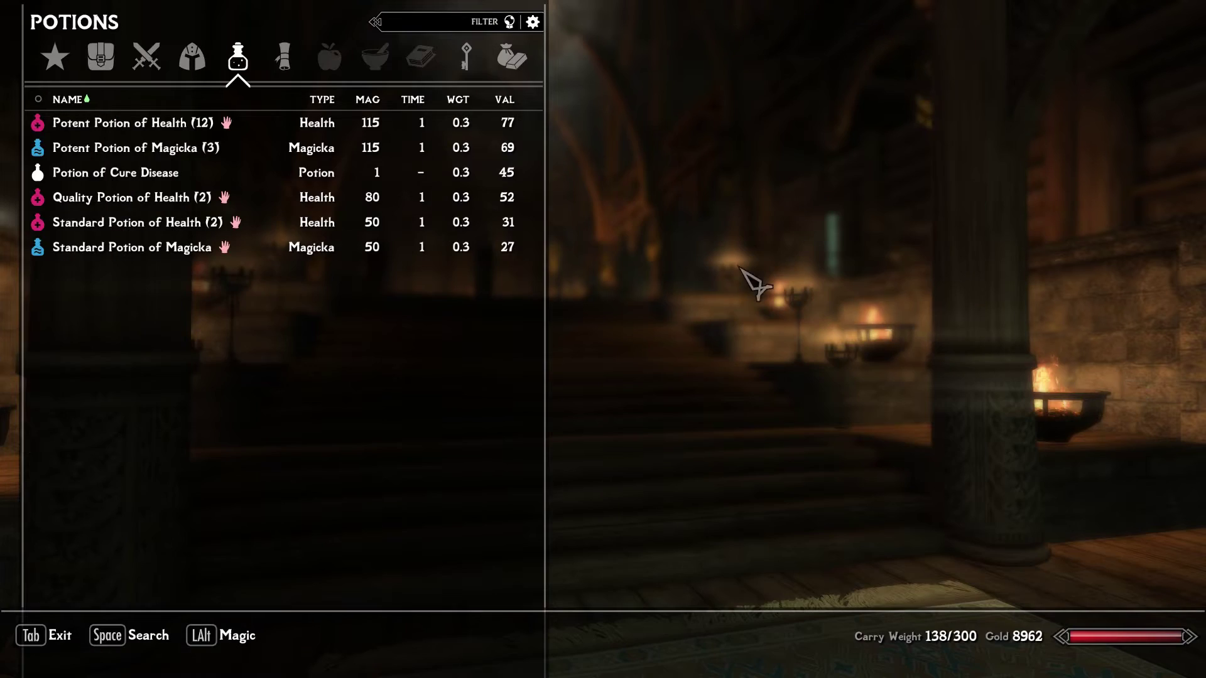
key(Tab)
key(Escape)
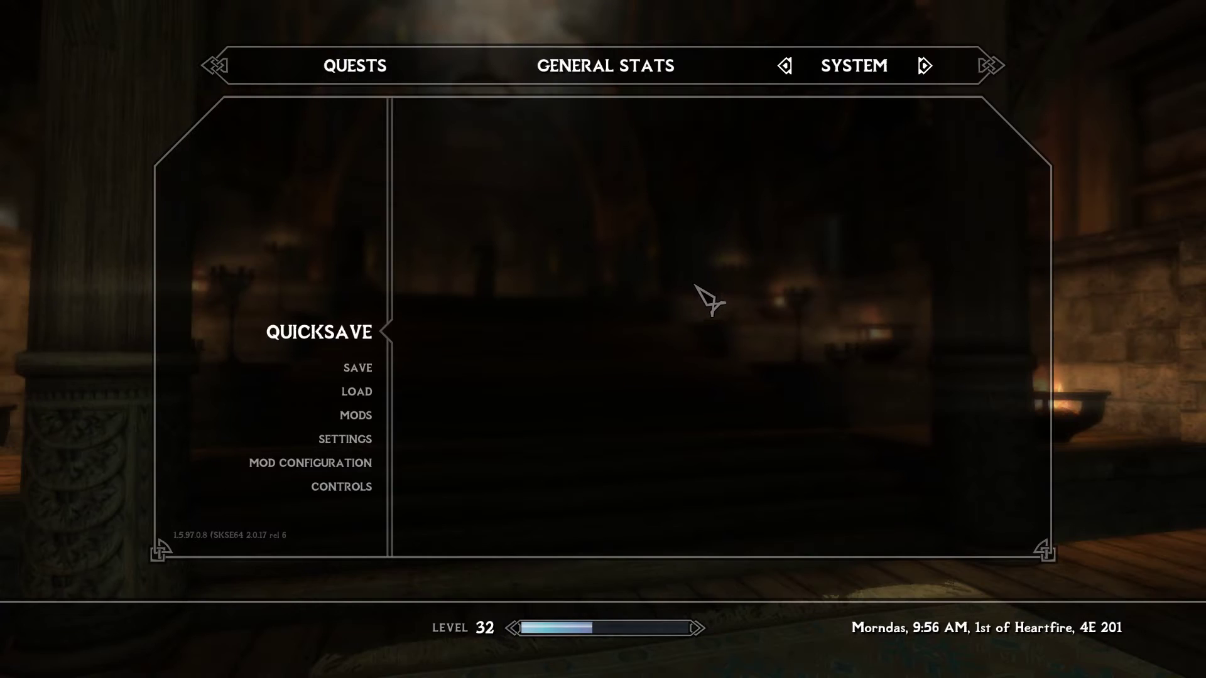
- Enter Mod Configuration from the System menu and select SKY UI in the mod list
key(Down)
key(Down)
key(Down)
key(Down)
key(Down)
key(Return)
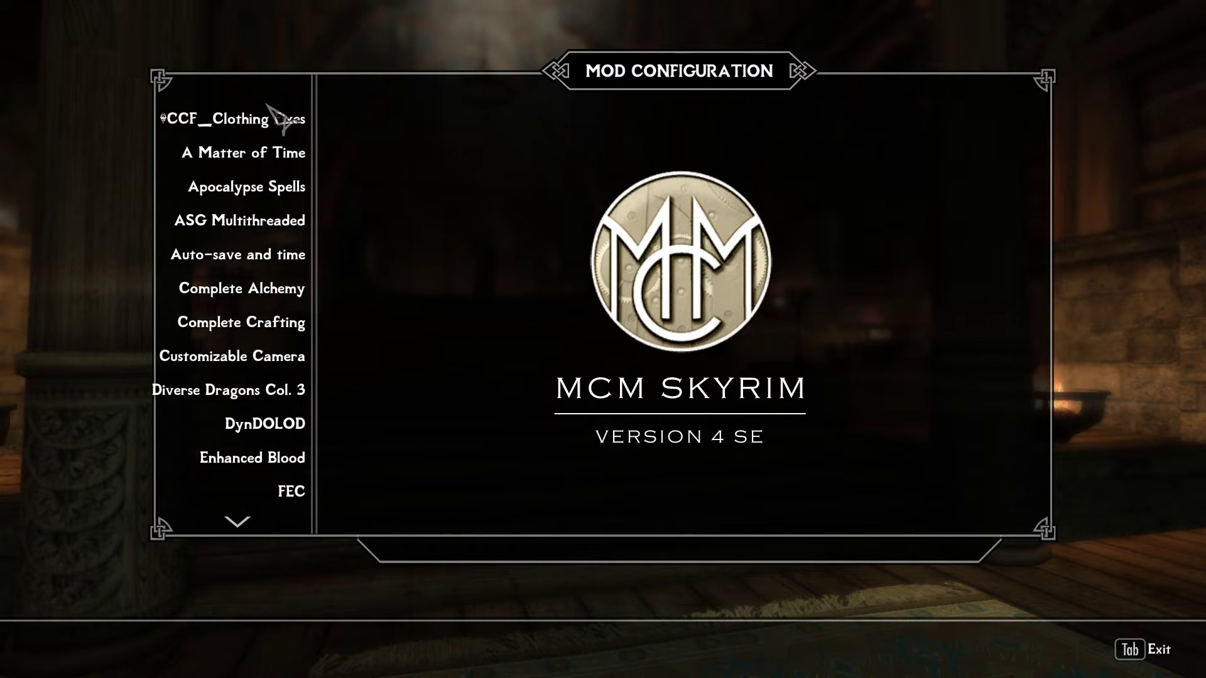
scroll(280, 220, down, 16)
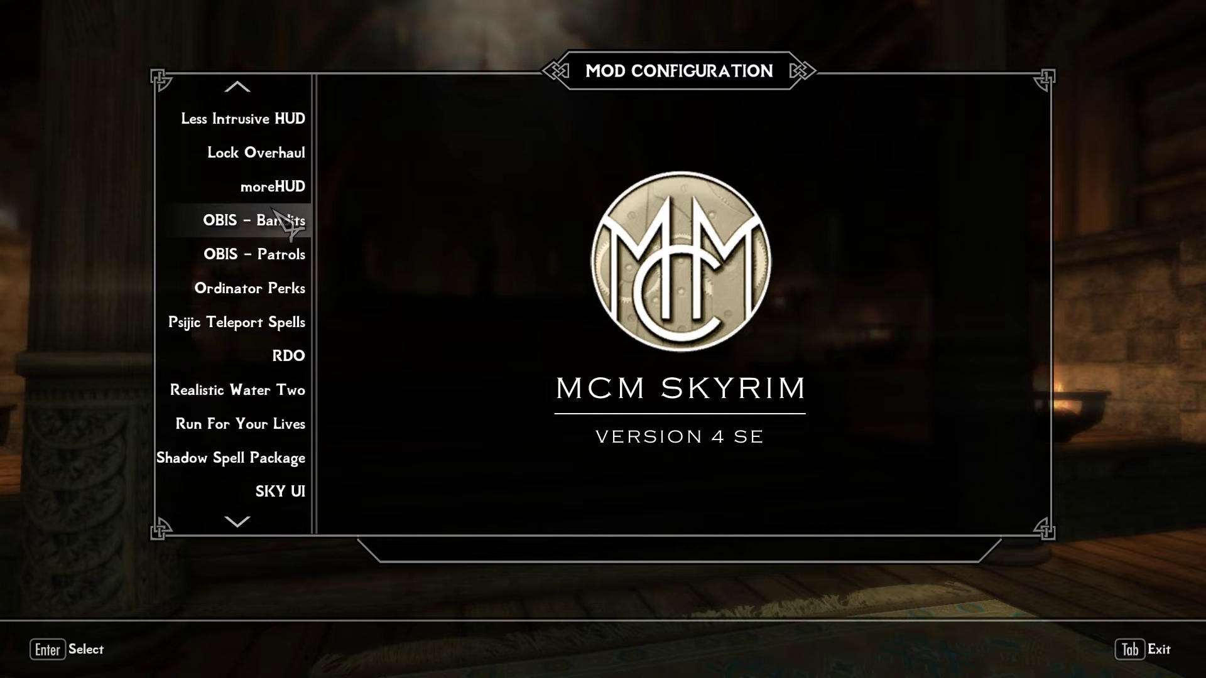
scroll(279, 220, down, 17)
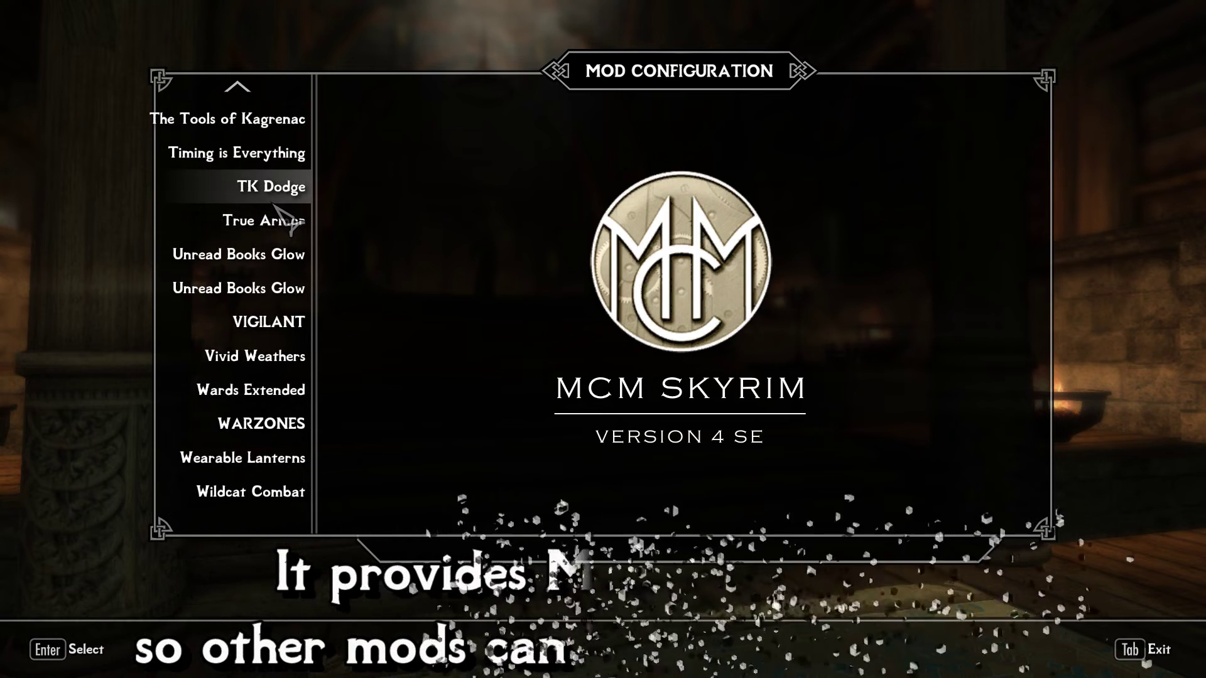
scroll(264, 301, up, 4)
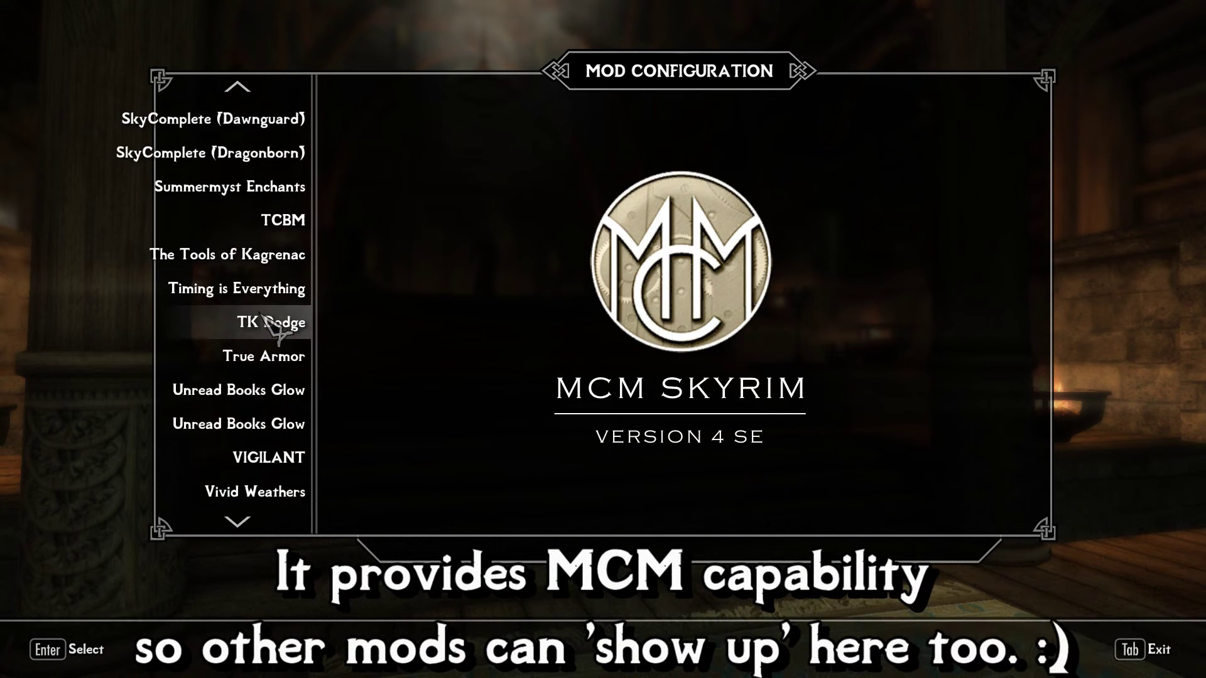
scroll(267, 321, up, 2)
scroll(277, 251, up, 1)
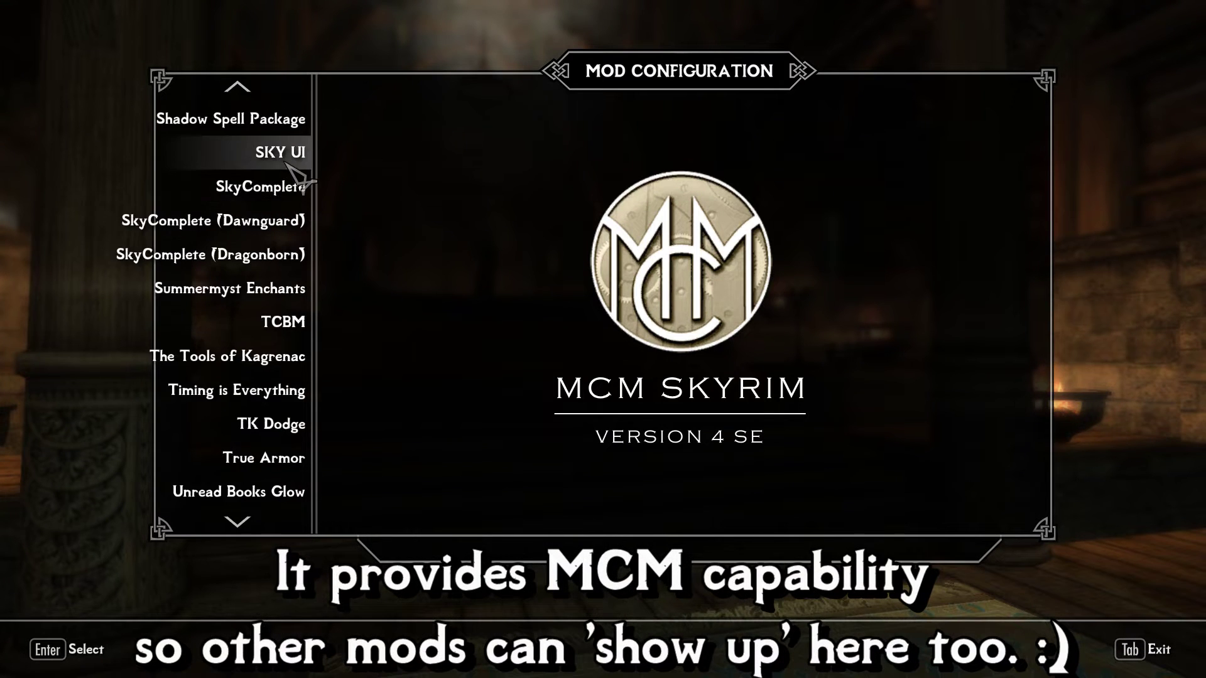
click(283, 154)
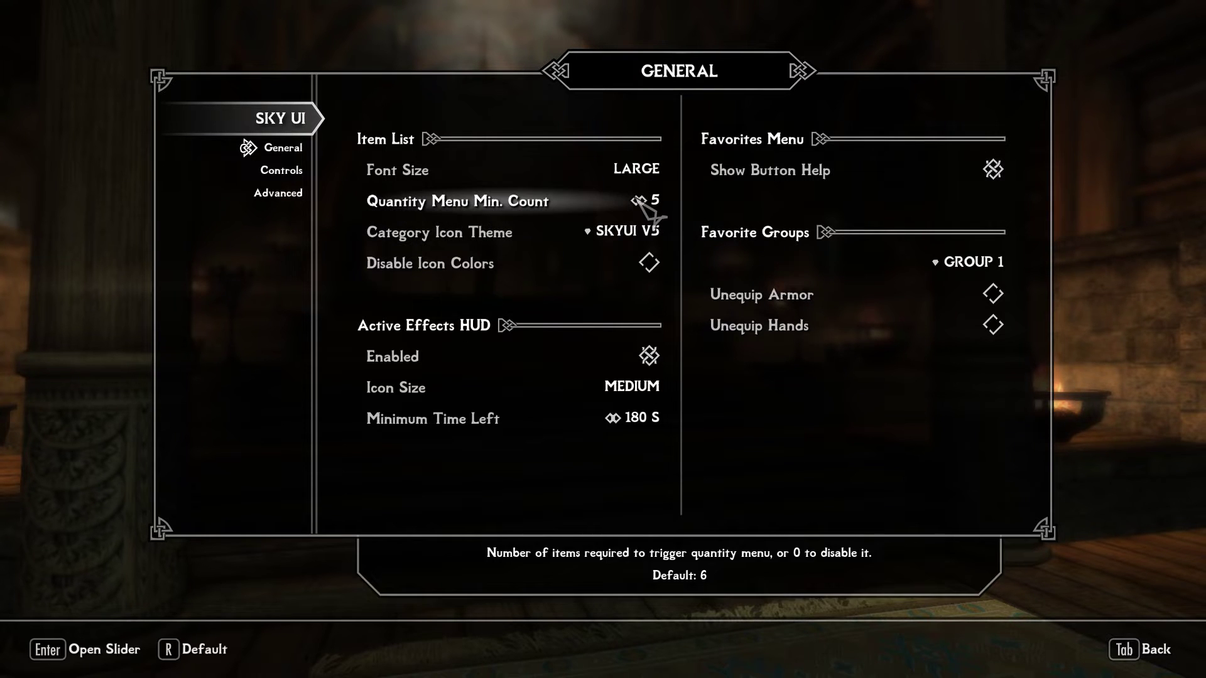
- Check the Category Icon Theme and Favorite Groups dropdowns, keeping SkyUI V5 and Group 1
click(531, 235)
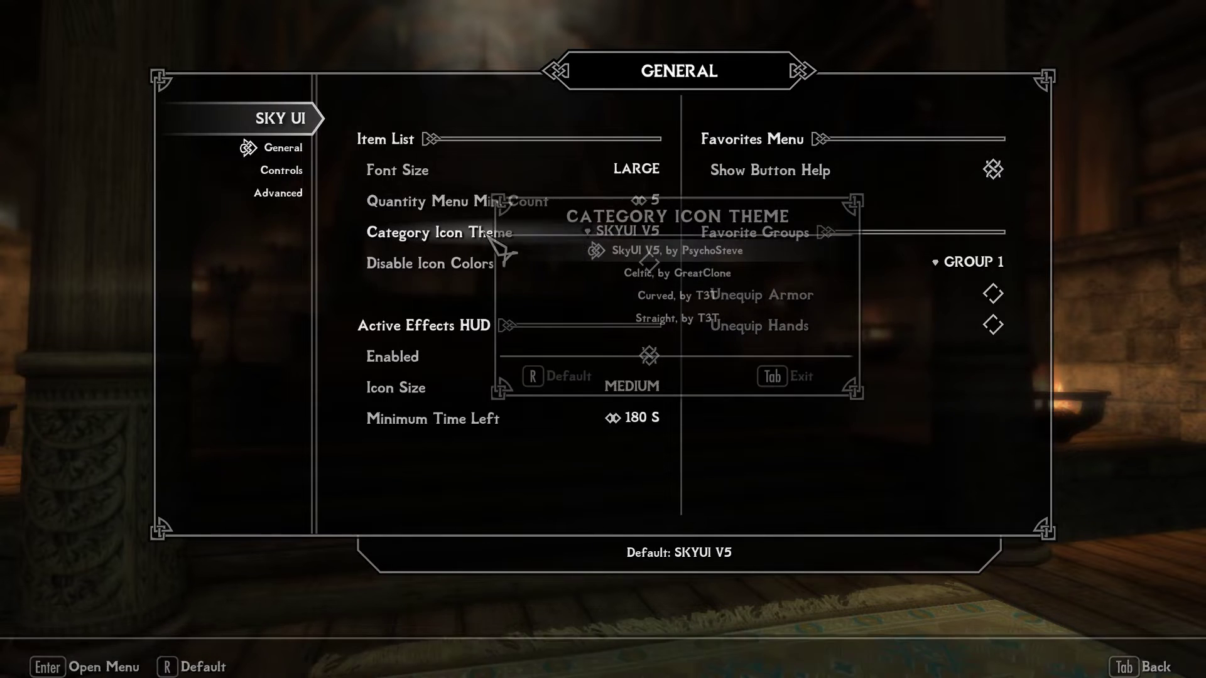
click(695, 250)
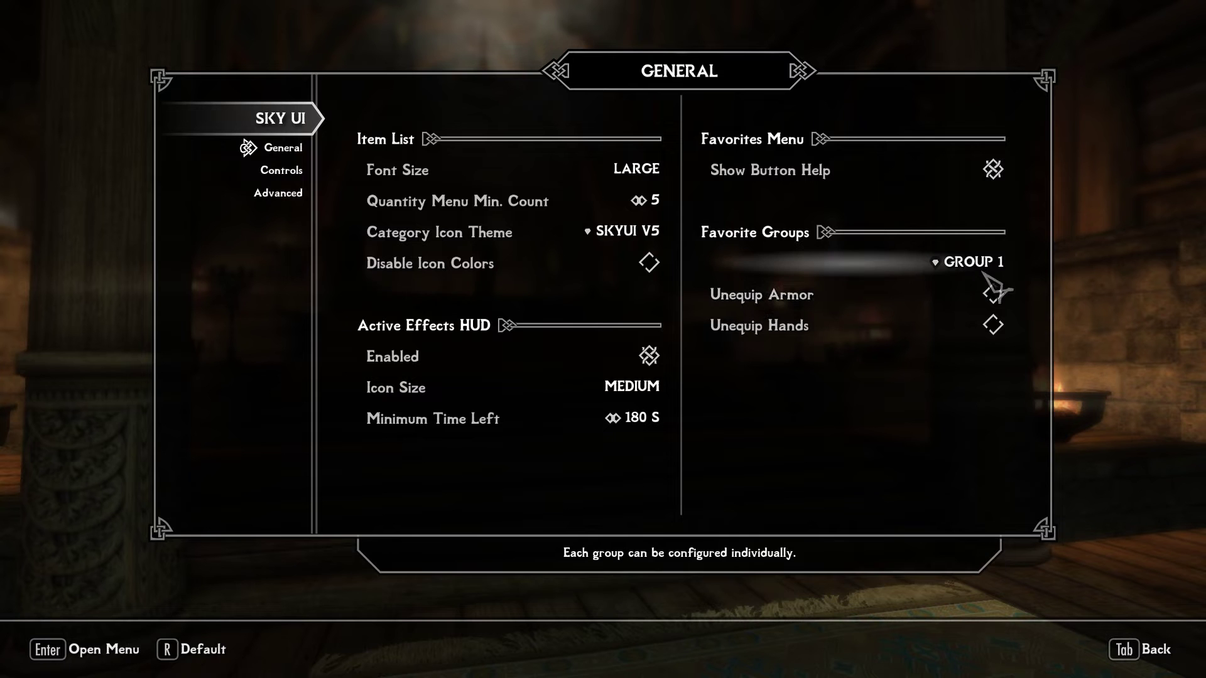
click(1000, 260)
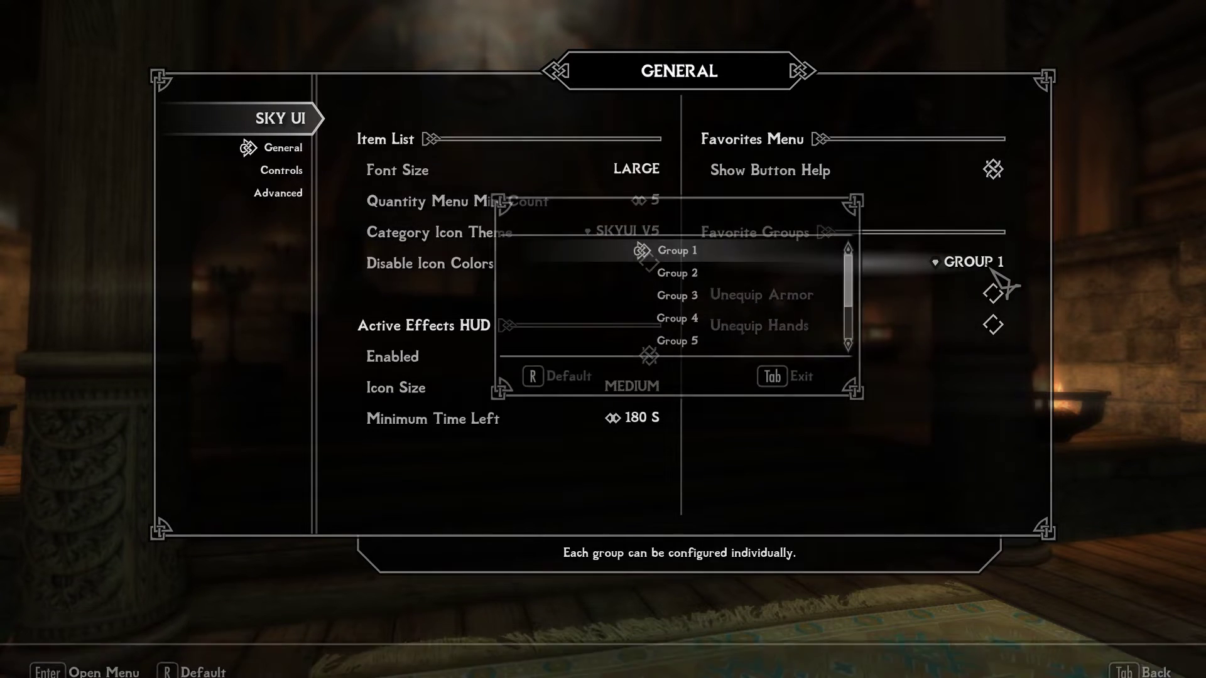
scroll(694, 314, down, 3)
scroll(695, 314, up, 3)
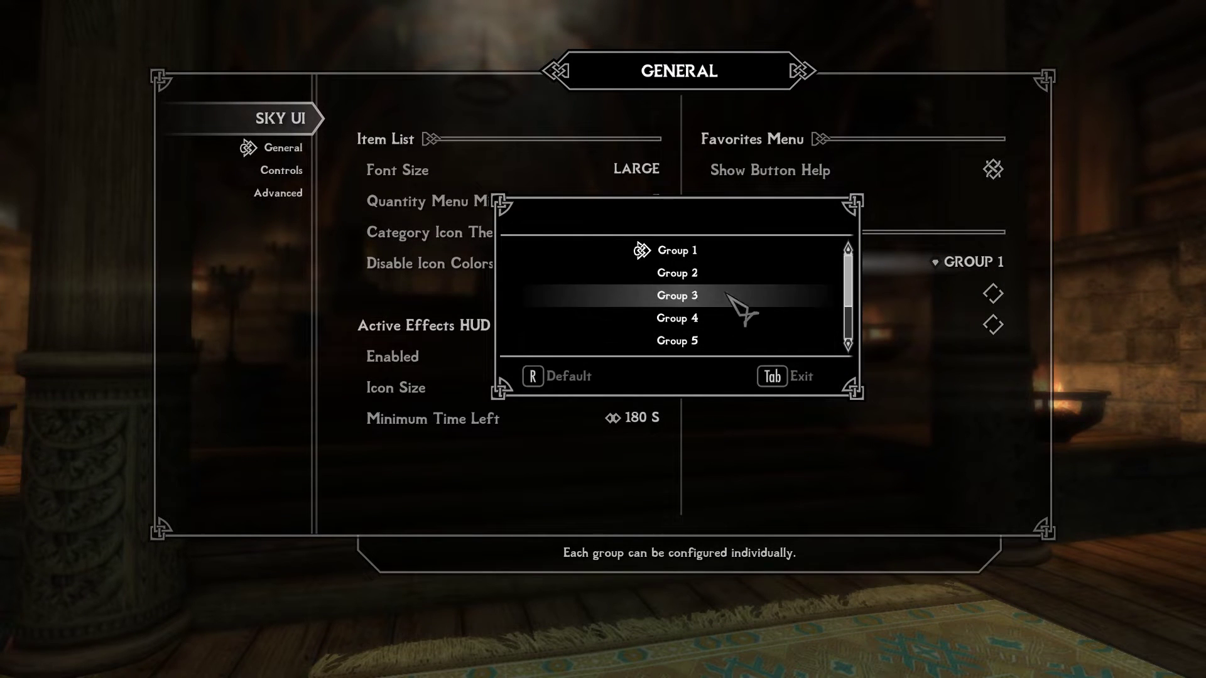
click(817, 386)
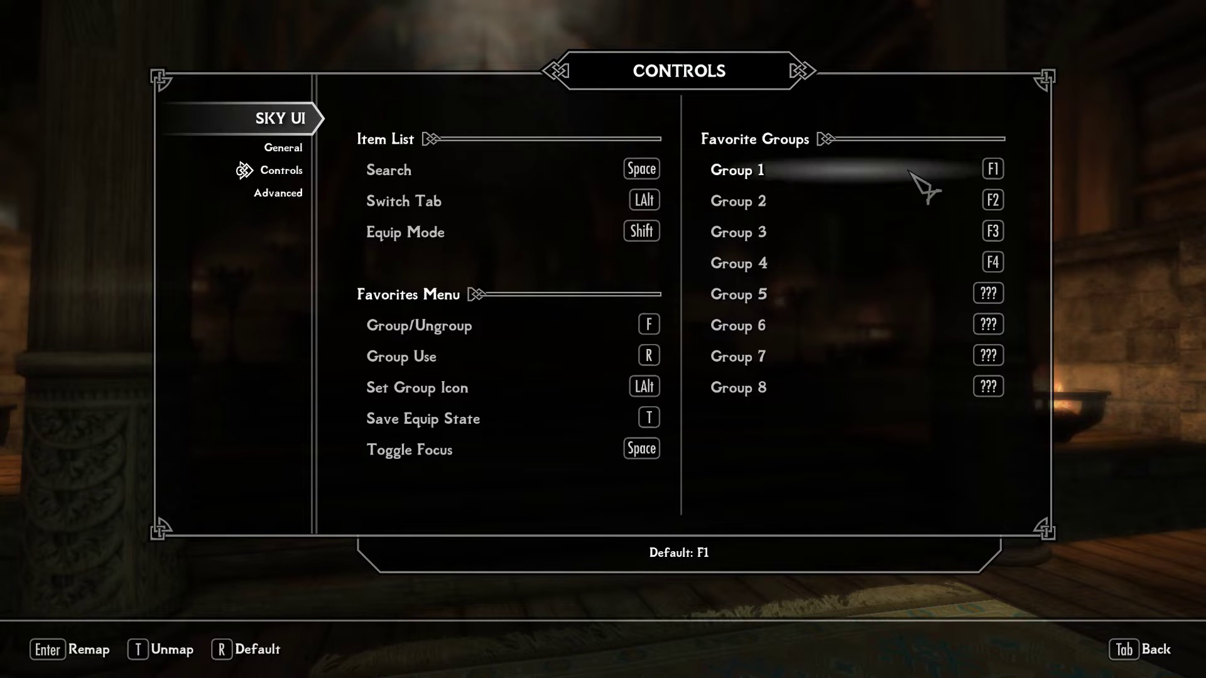
- Move from SkyUI's Controls keybindings page to its Advanced settings
click(277, 193)
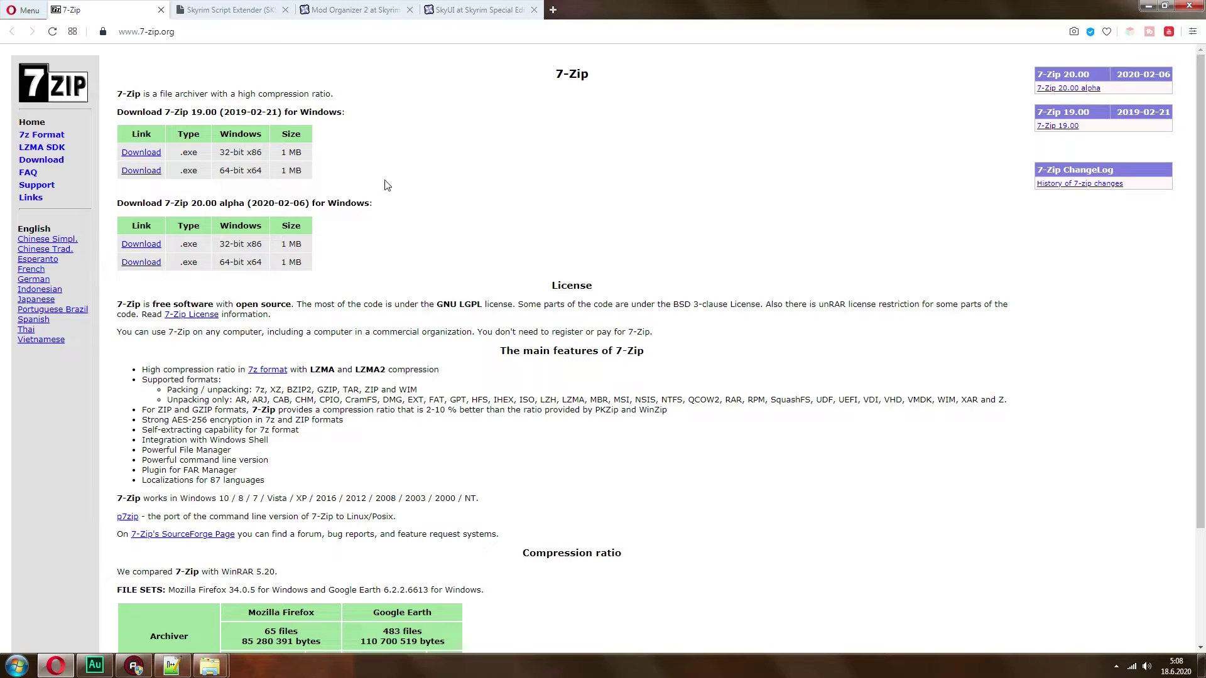
- Highlight the 7-zip.org web address in Opera, then deselect it on the page
click(135, 32)
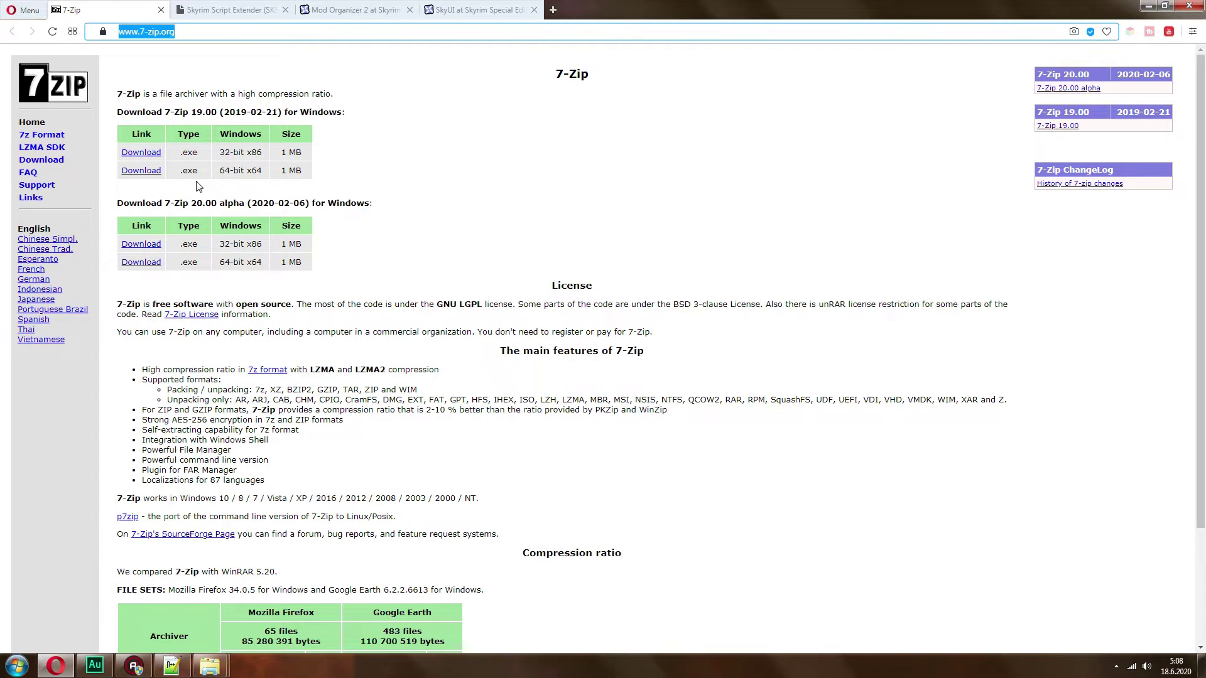
click(270, 170)
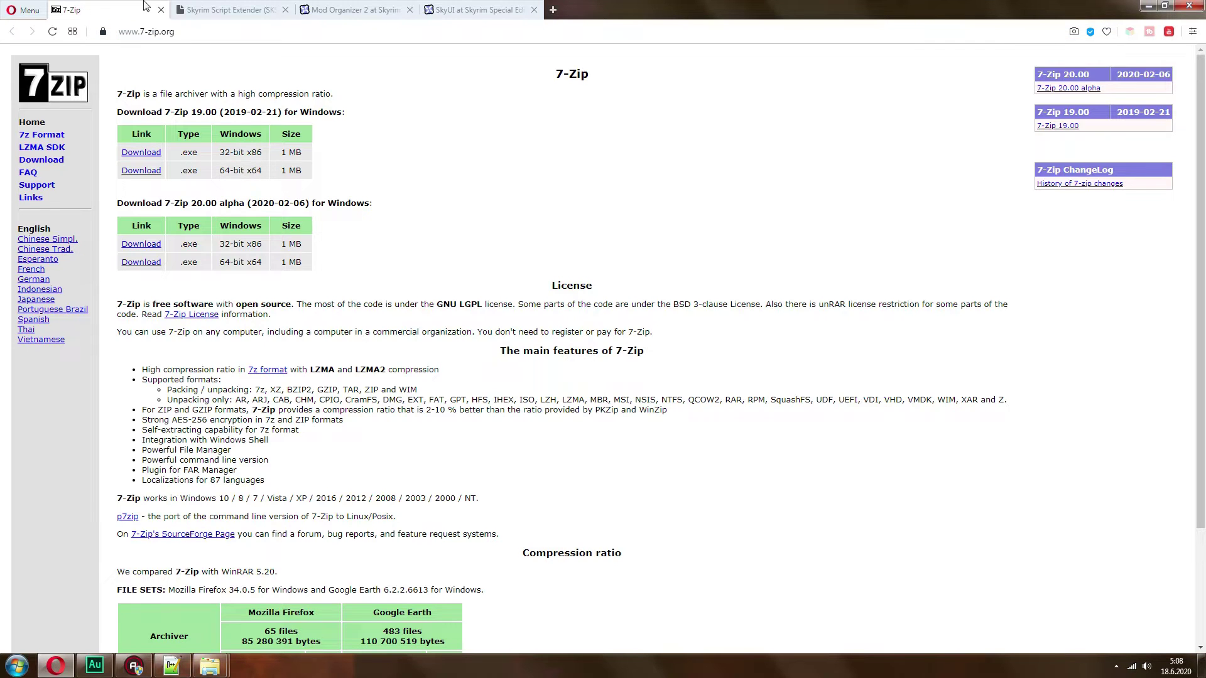
- Close the 7-Zip tab, review the SKSE download page, then bring up the Mod Organizer 2 folder
click(161, 9)
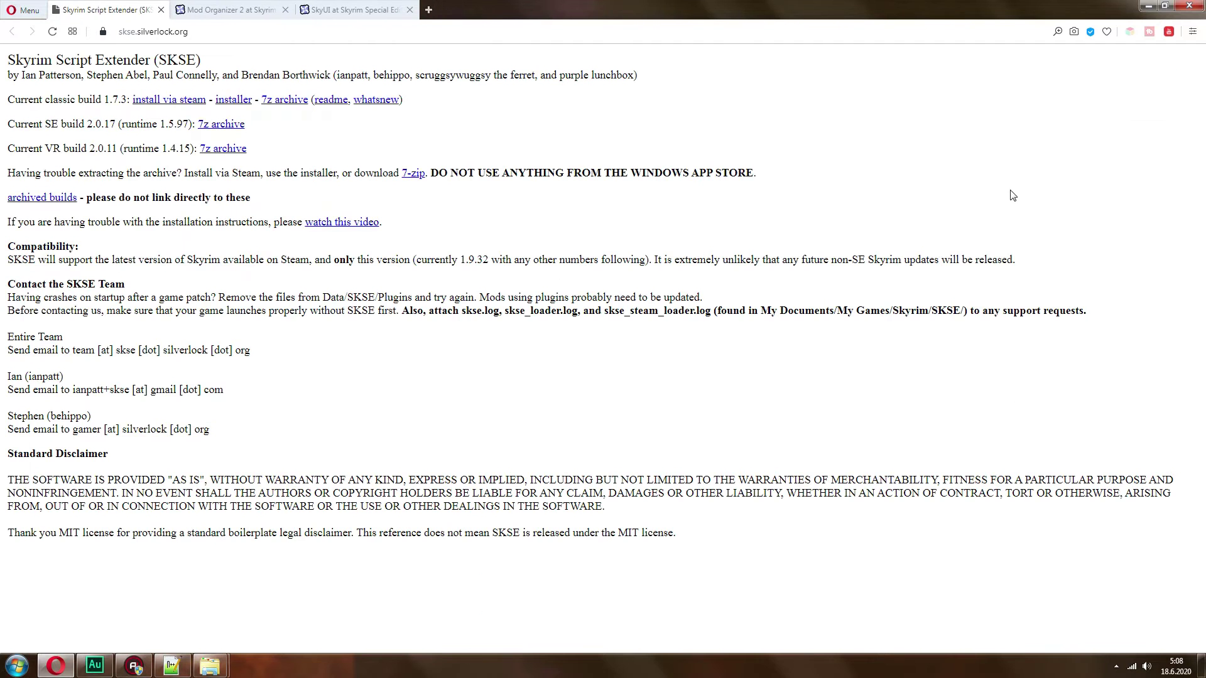
click(227, 27)
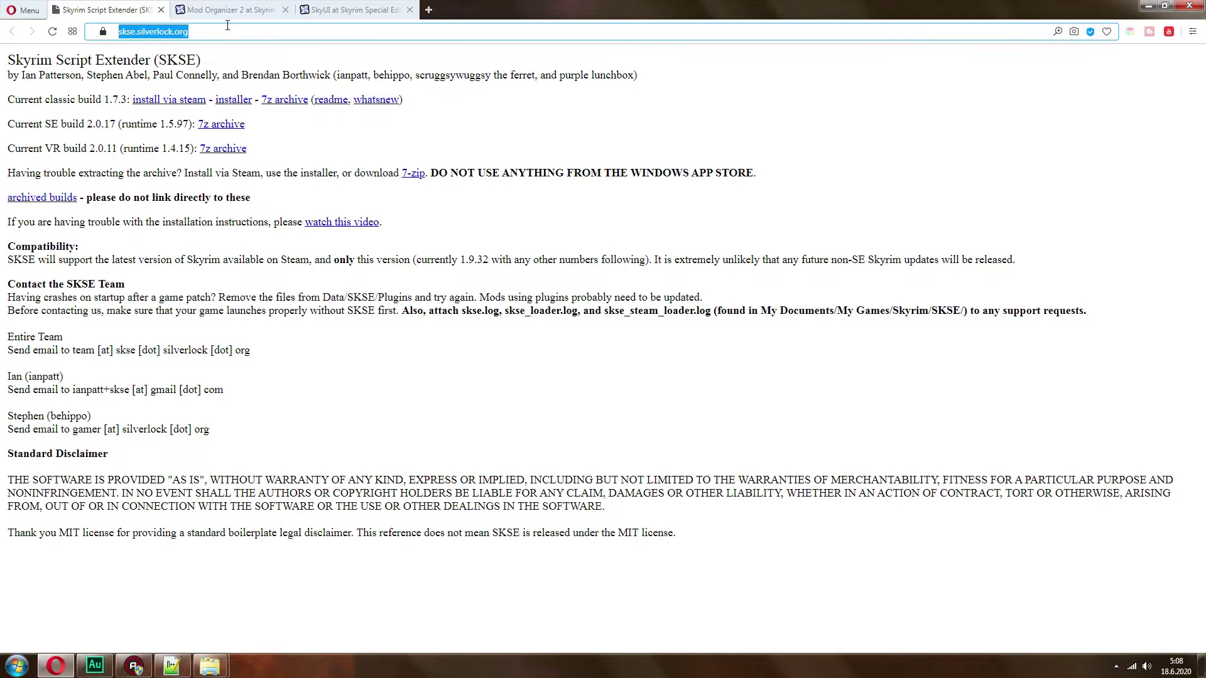
triple_click(849, 146)
click(30, 91)
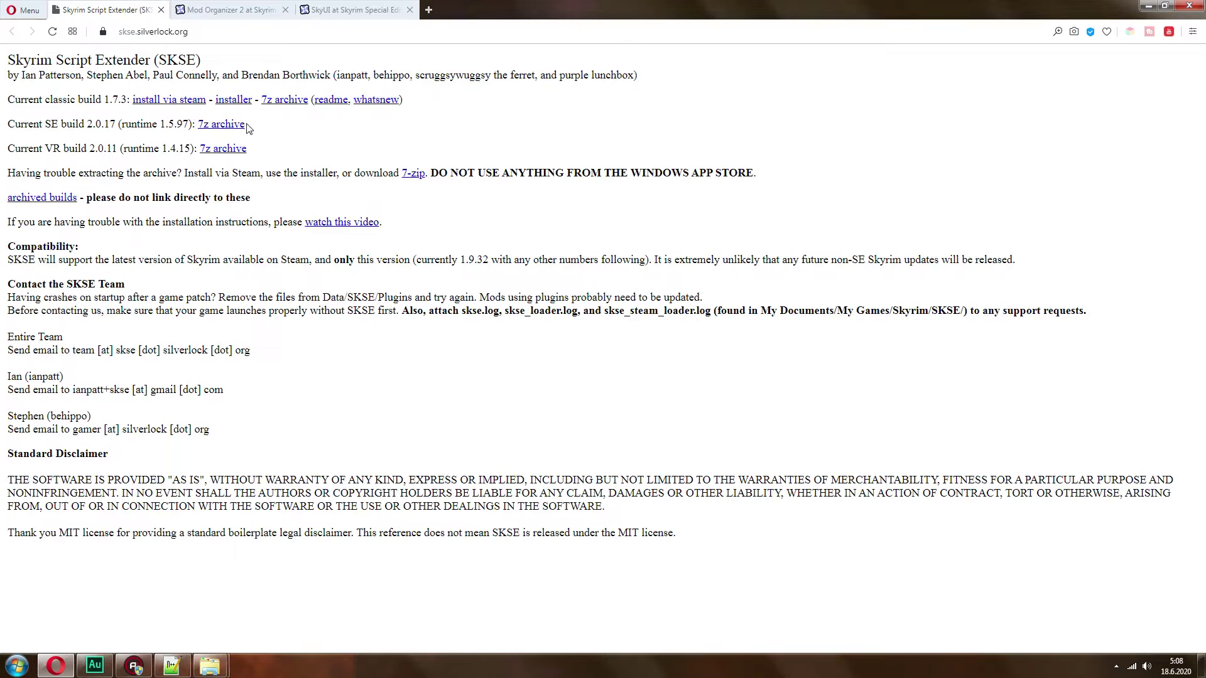
mouse_move(211, 666)
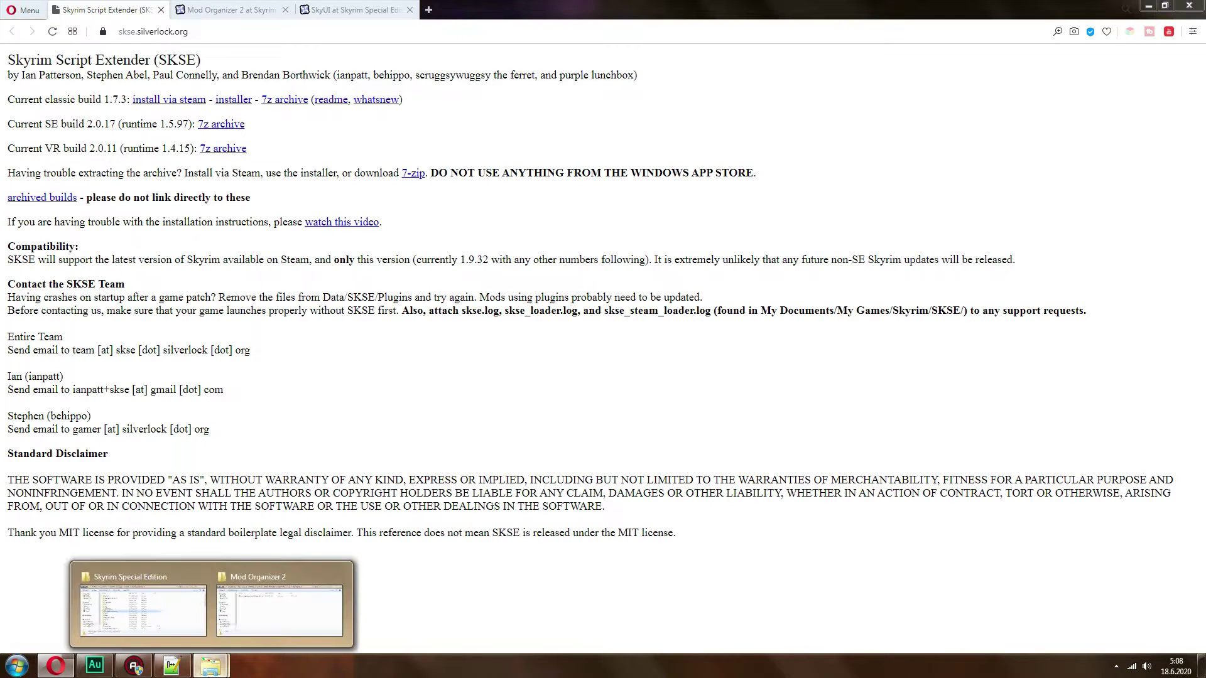
click(273, 633)
- In skse64_2_00_17, copy the six items from Data through skse64_steam_loader.dll
click(356, 269)
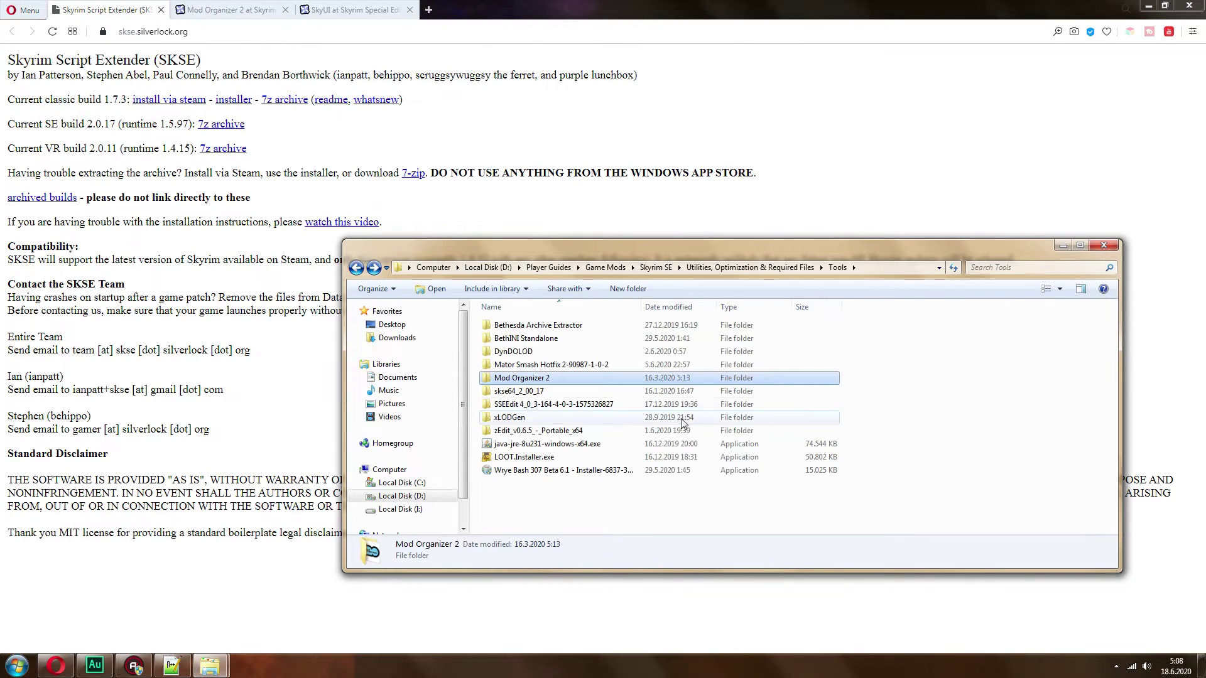
double_click(525, 391)
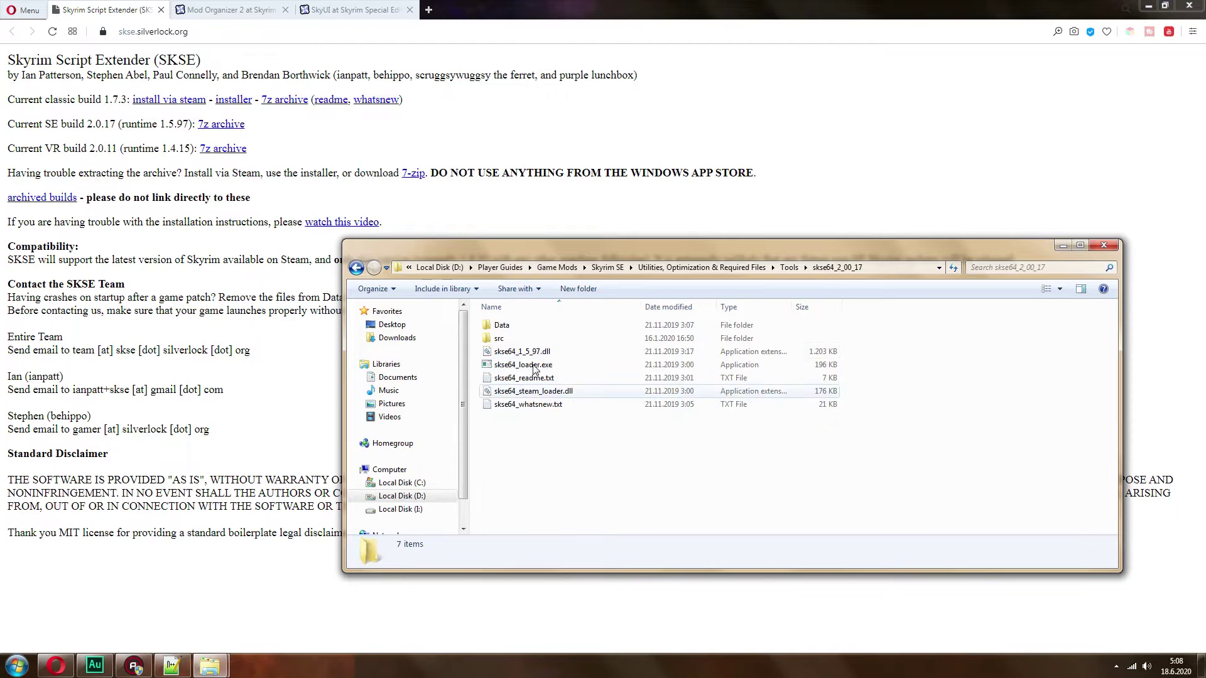
click(525, 327)
shift+click(542, 391)
right_click(541, 390)
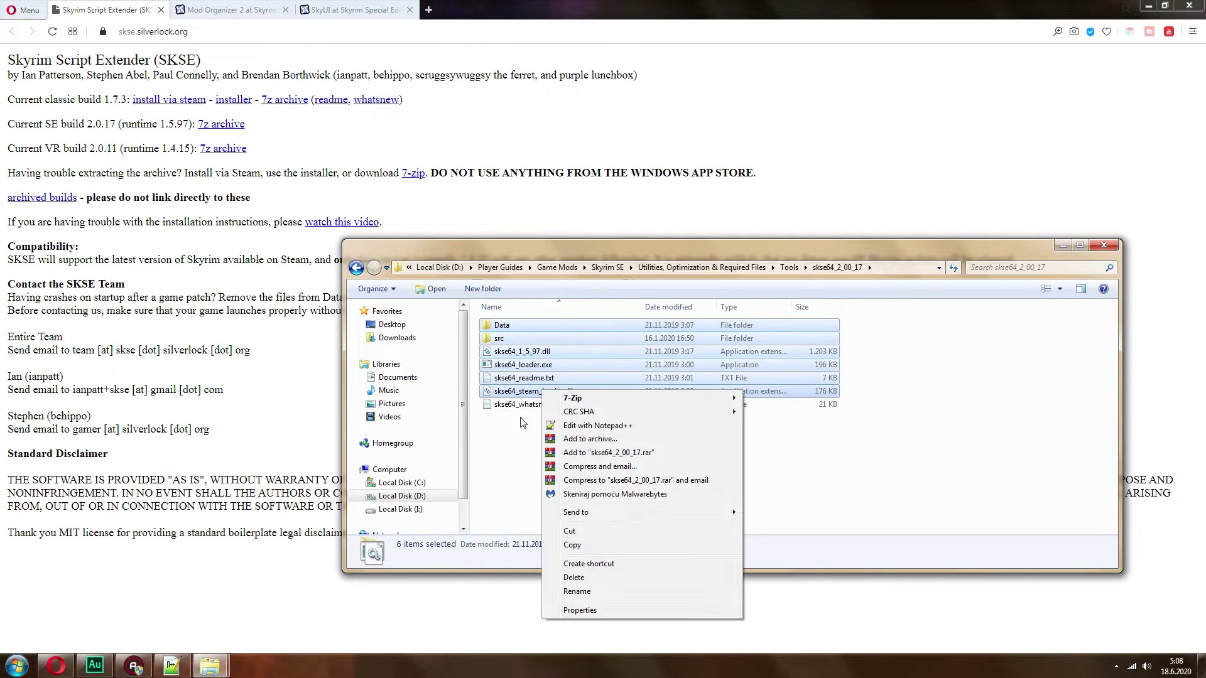
click(565, 548)
- Paste them into the Skyrim Special Edition folder, replacing skse64_steam_loader.dll and merging Data
click(209, 666)
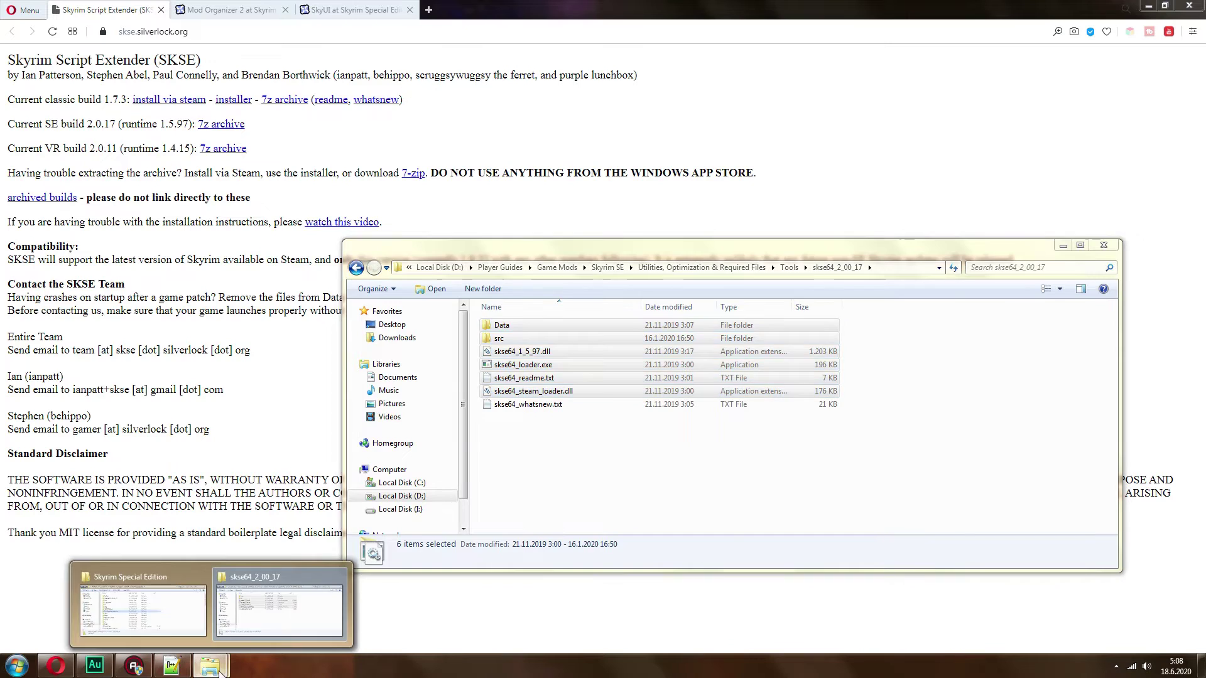
click(150, 621)
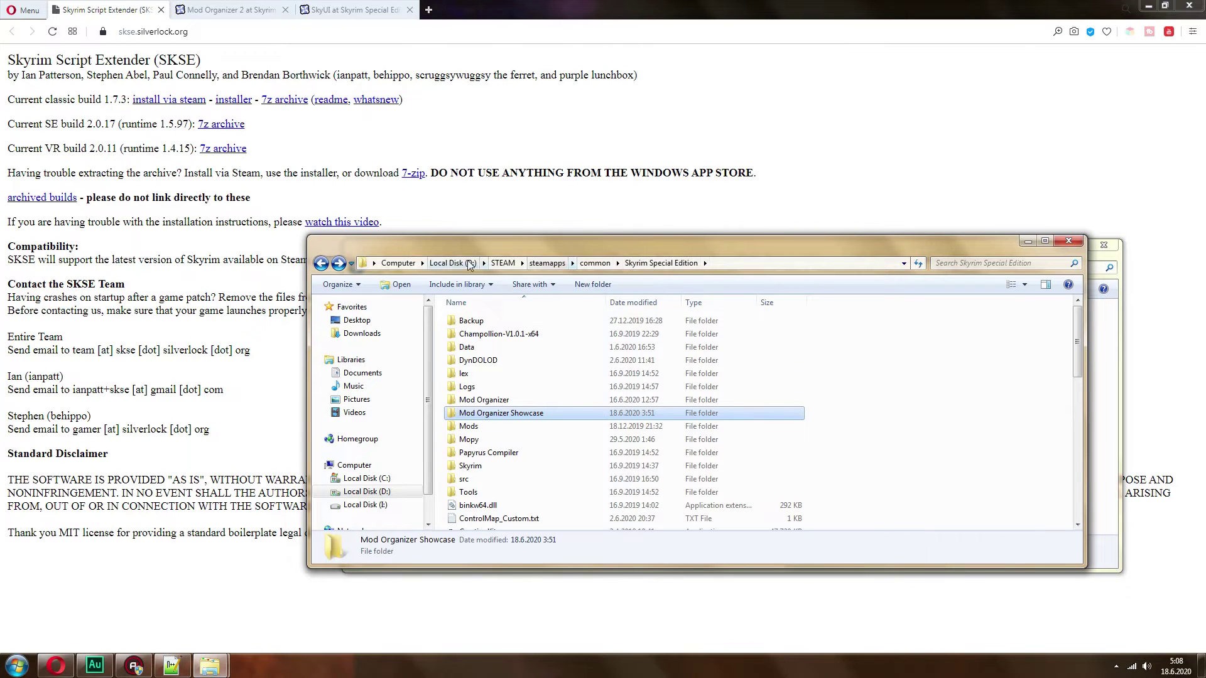
right_click(909, 354)
click(937, 458)
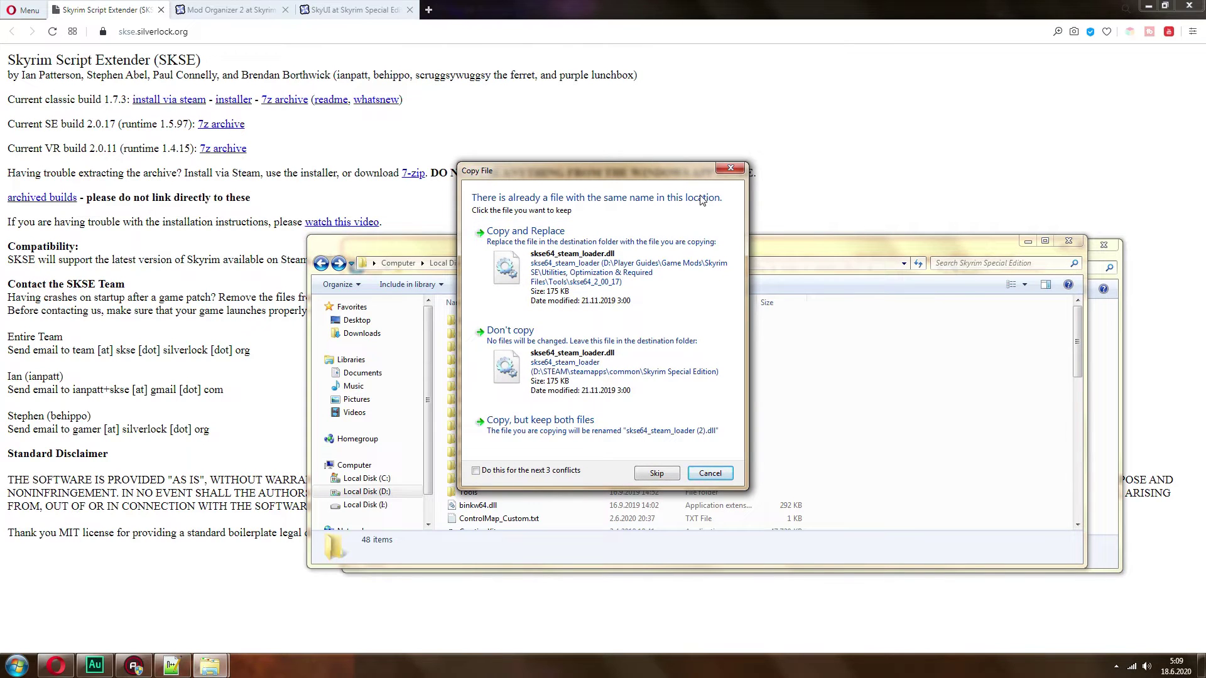
click(598, 252)
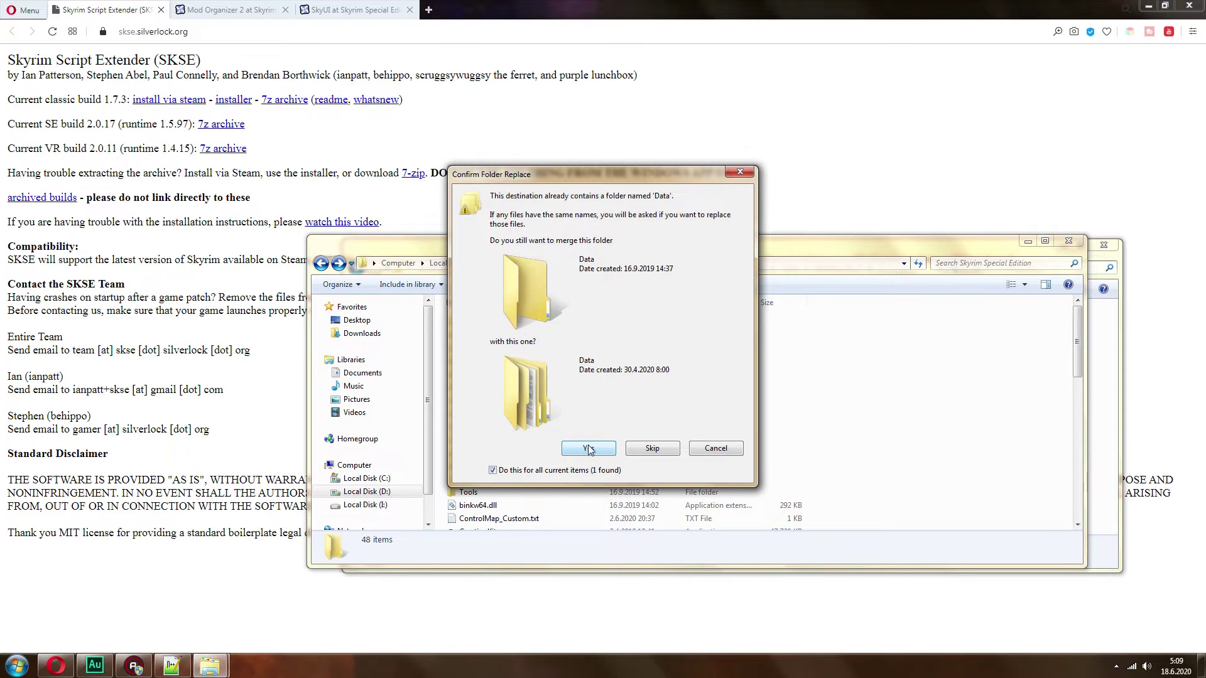
click(588, 448)
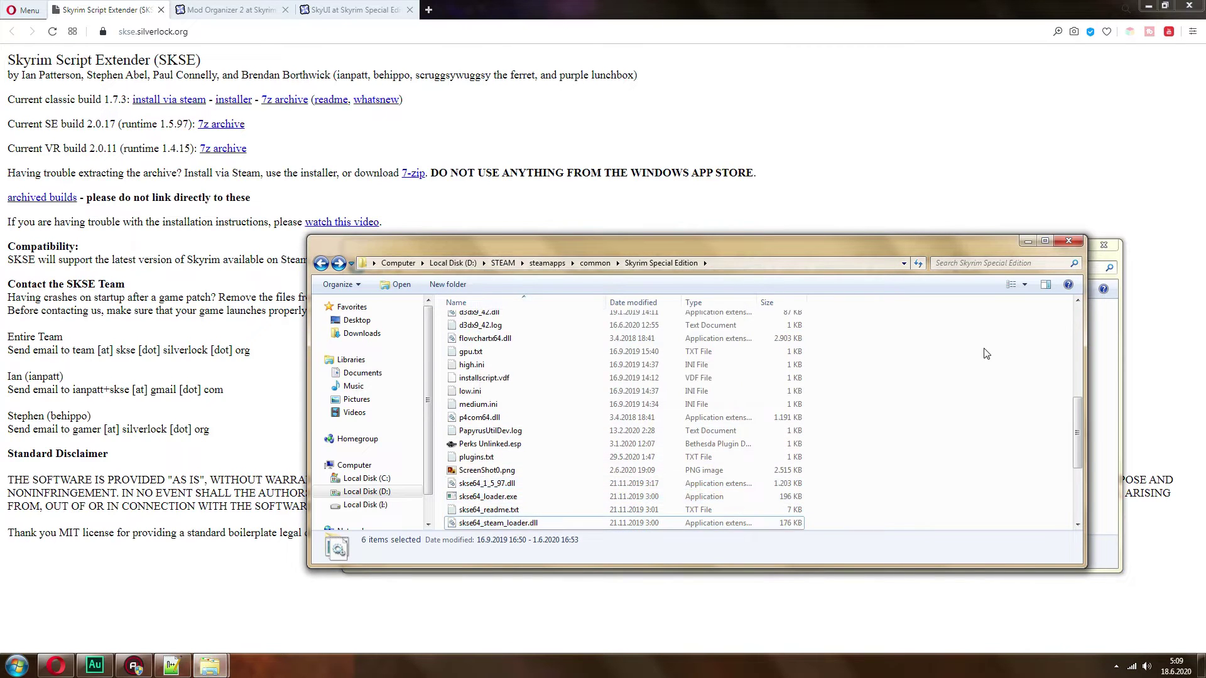
- Close the game folder window and return to the Tools folder
click(1028, 241)
click(985, 386)
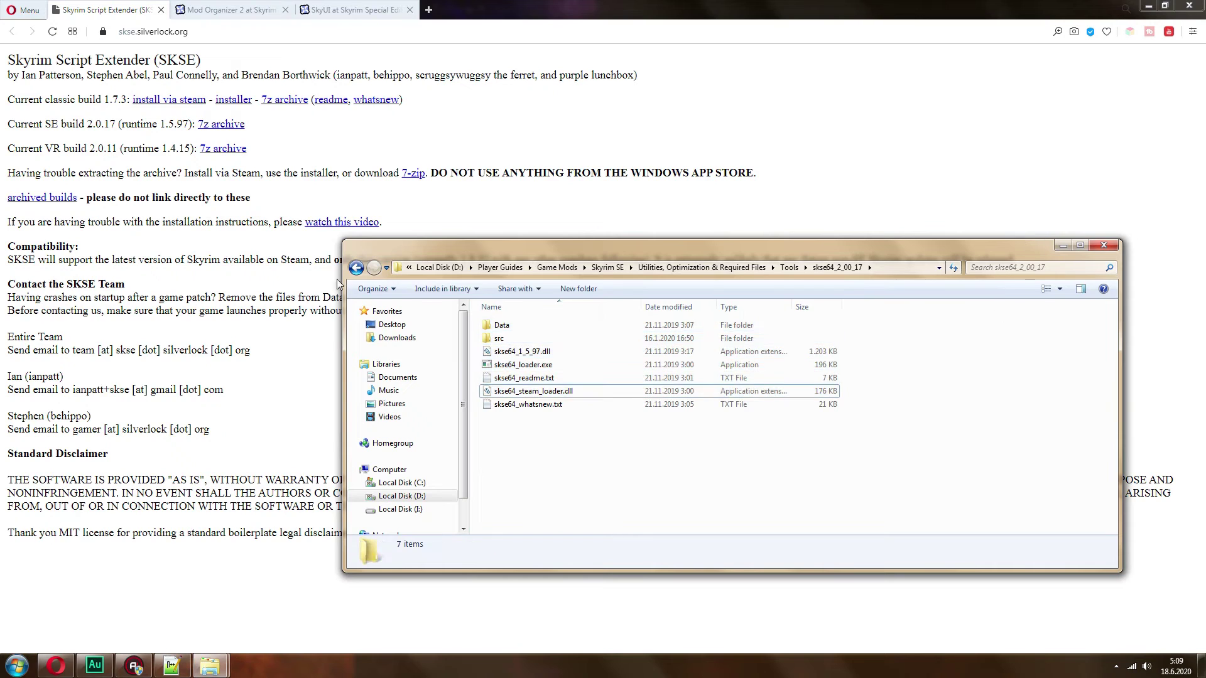
click(356, 266)
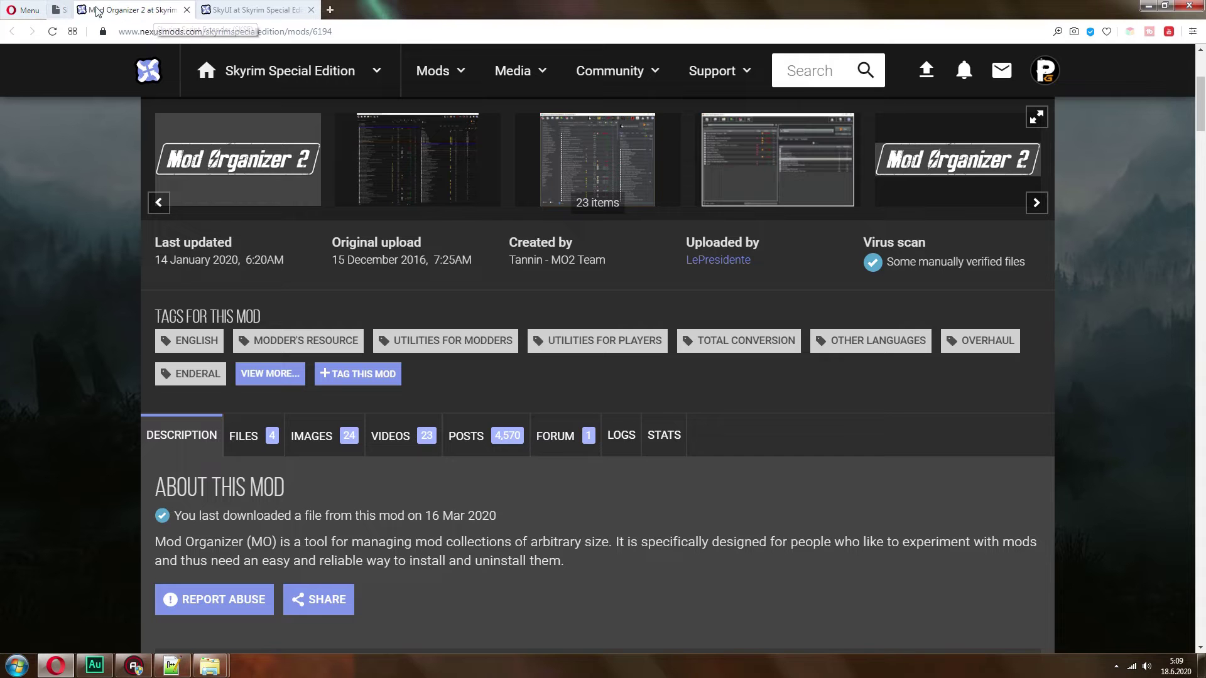
- Close the SKSE page and inspect the 'skyrimspecialedition' part of the Mod Organizer 2 page address
click(161, 10)
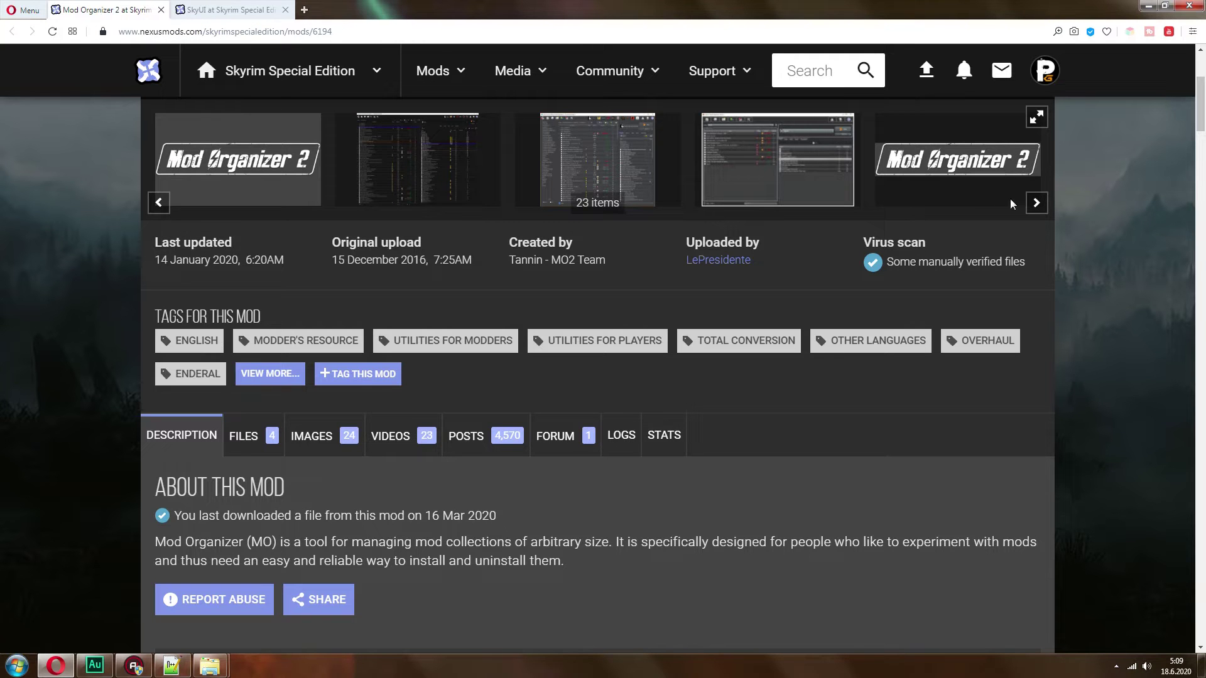
scroll(1152, 206, up, 4)
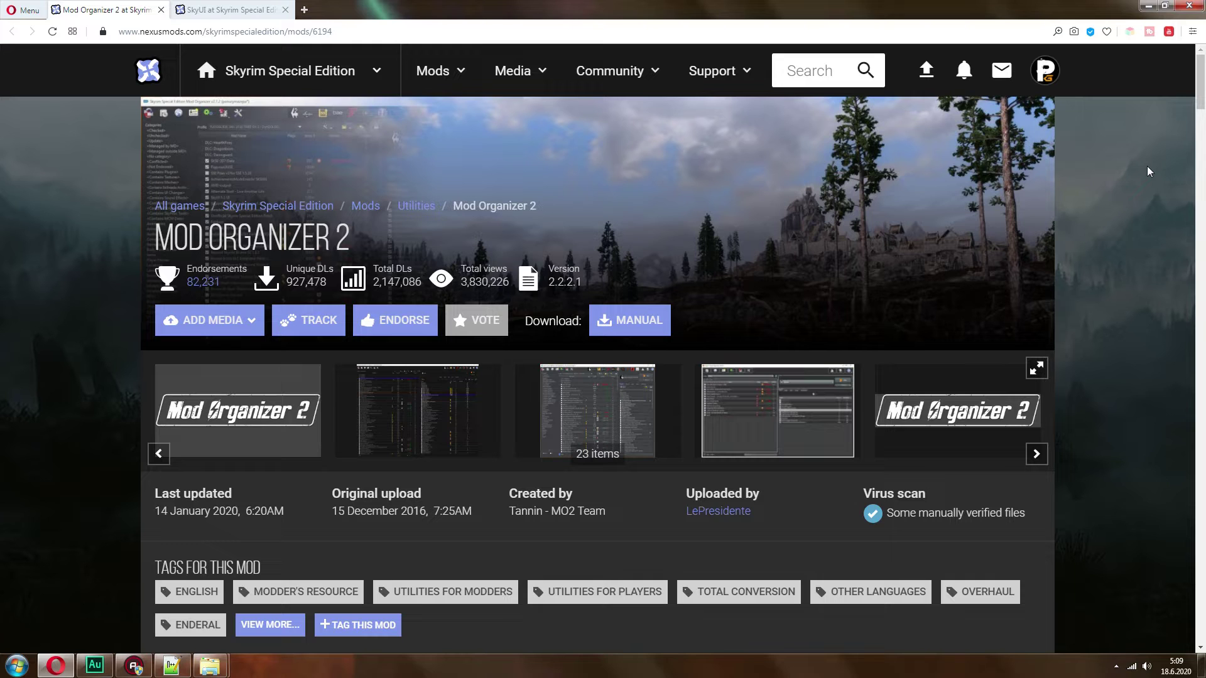
scroll(526, 188, down, 3)
scroll(526, 189, up, 3)
click(241, 35)
click(241, 35)
double_click(247, 34)
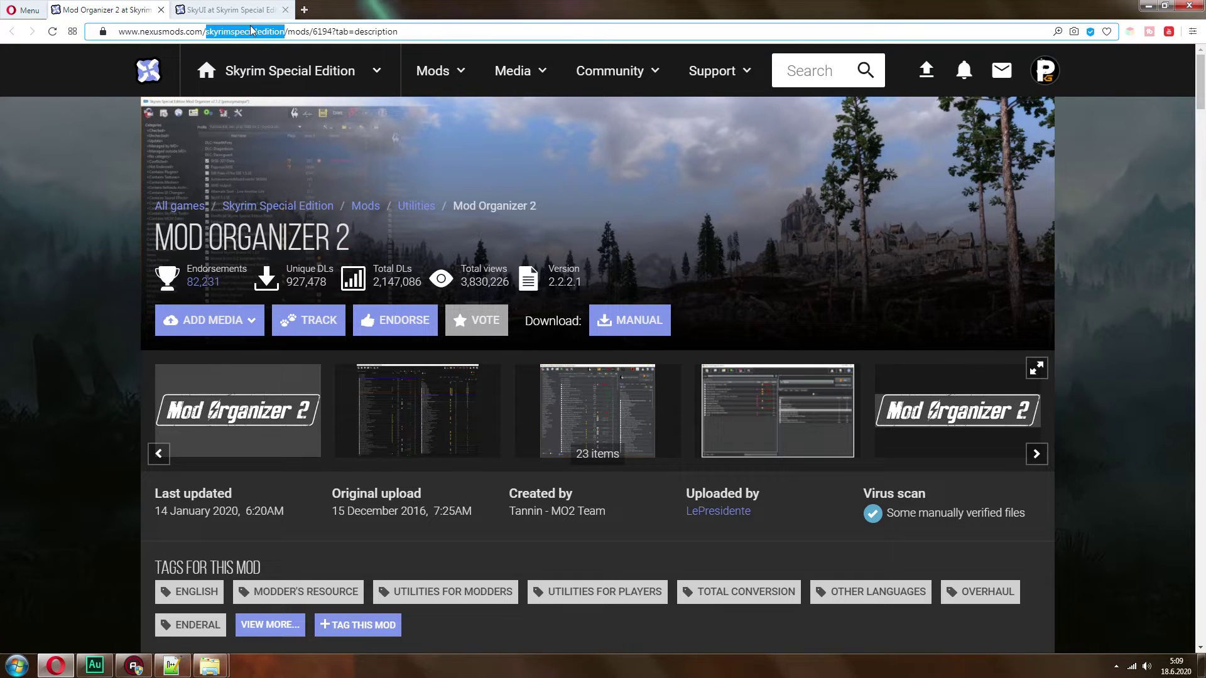
click(236, 31)
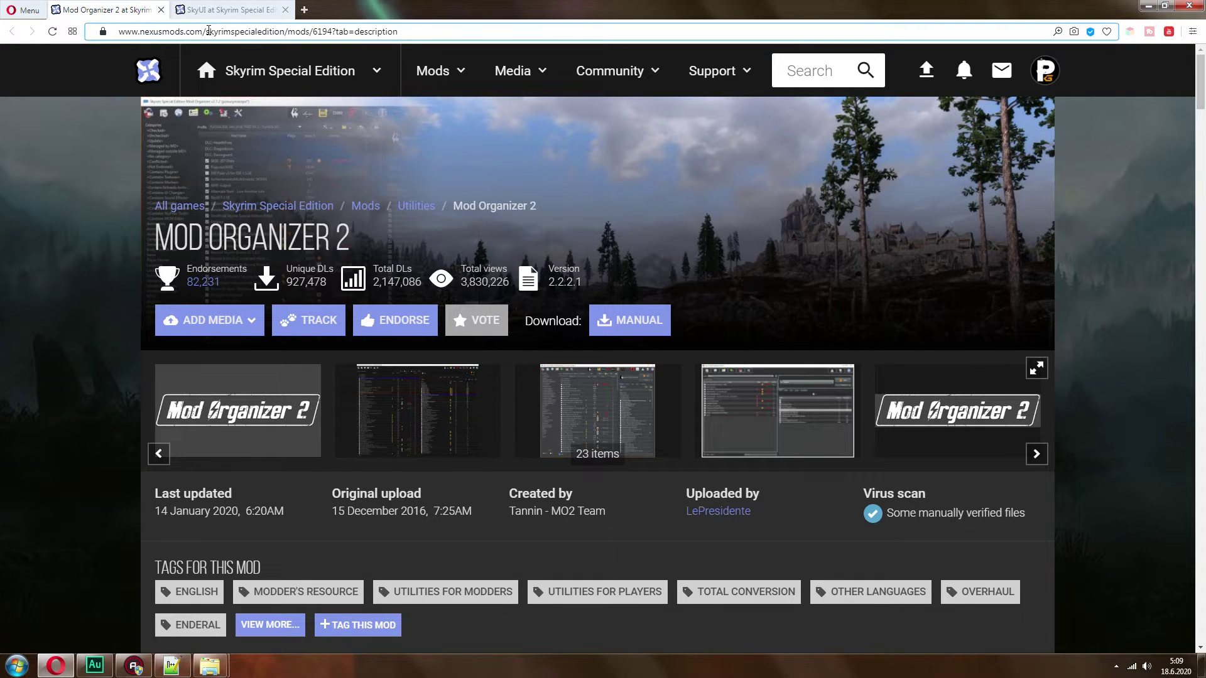
drag(209, 31, 230, 30)
click(239, 31)
- Look over Mod Organizer 2's 2.2.2.1 download files, then close that page
scroll(1118, 173, down, 3)
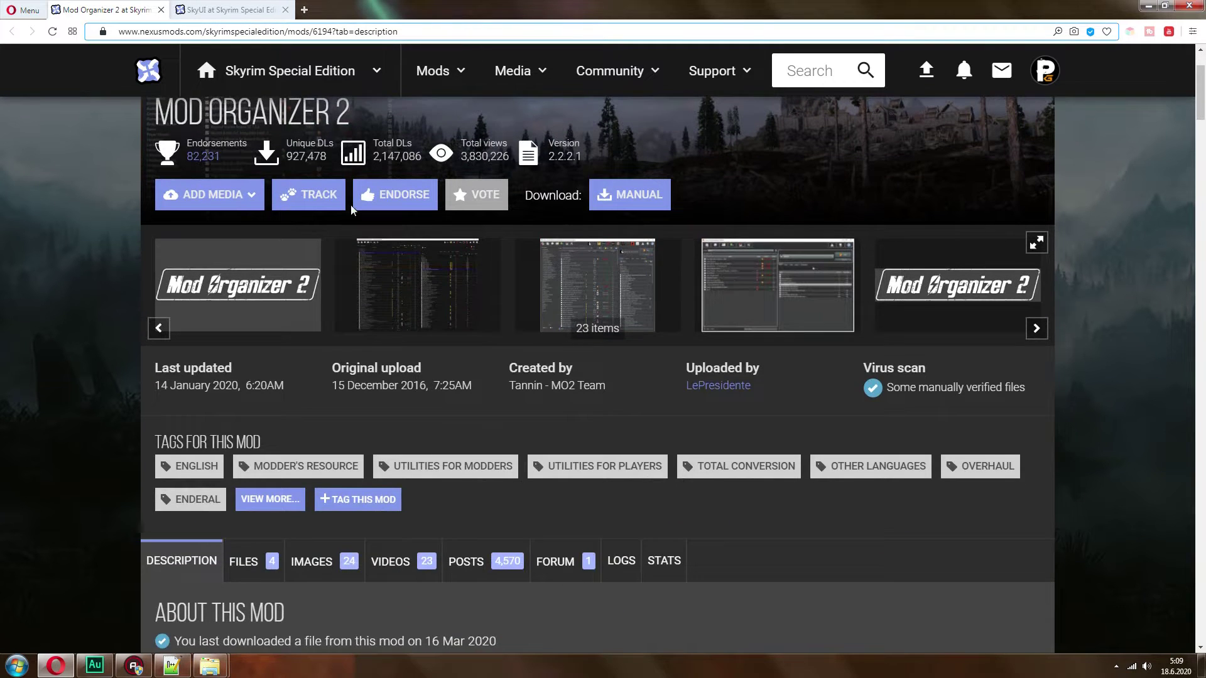
scroll(1118, 173, up, 3)
scroll(270, 238, down, 3)
scroll(270, 237, up, 3)
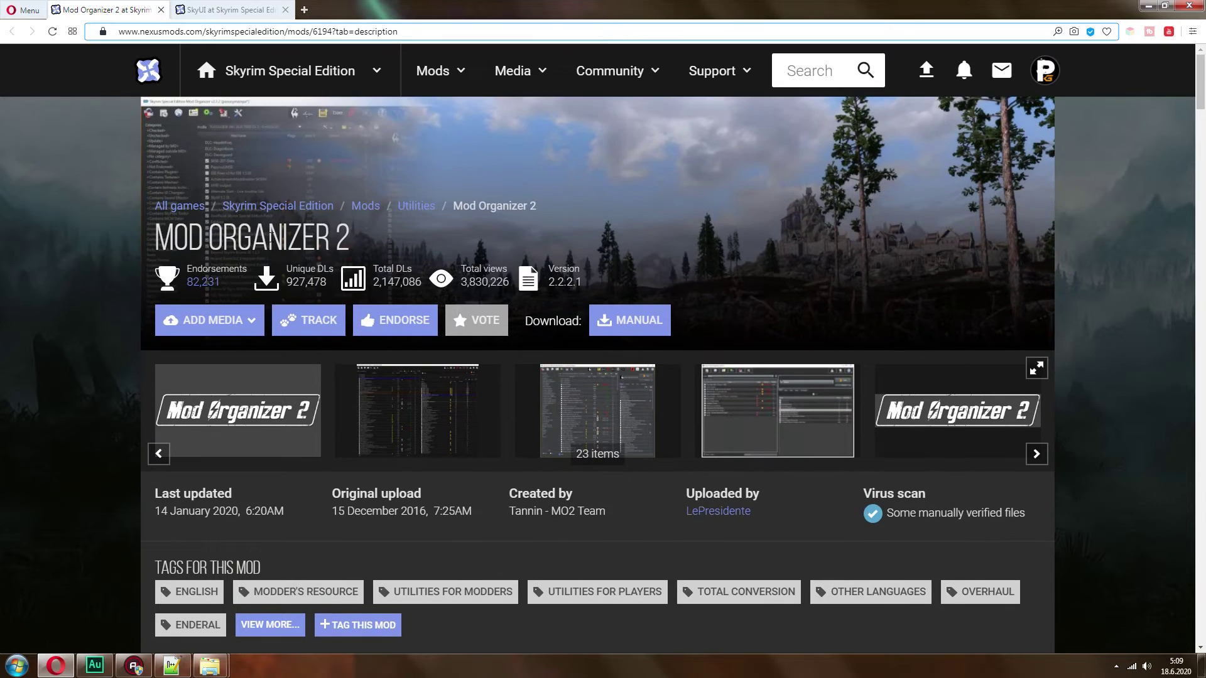
scroll(947, 222, down, 2)
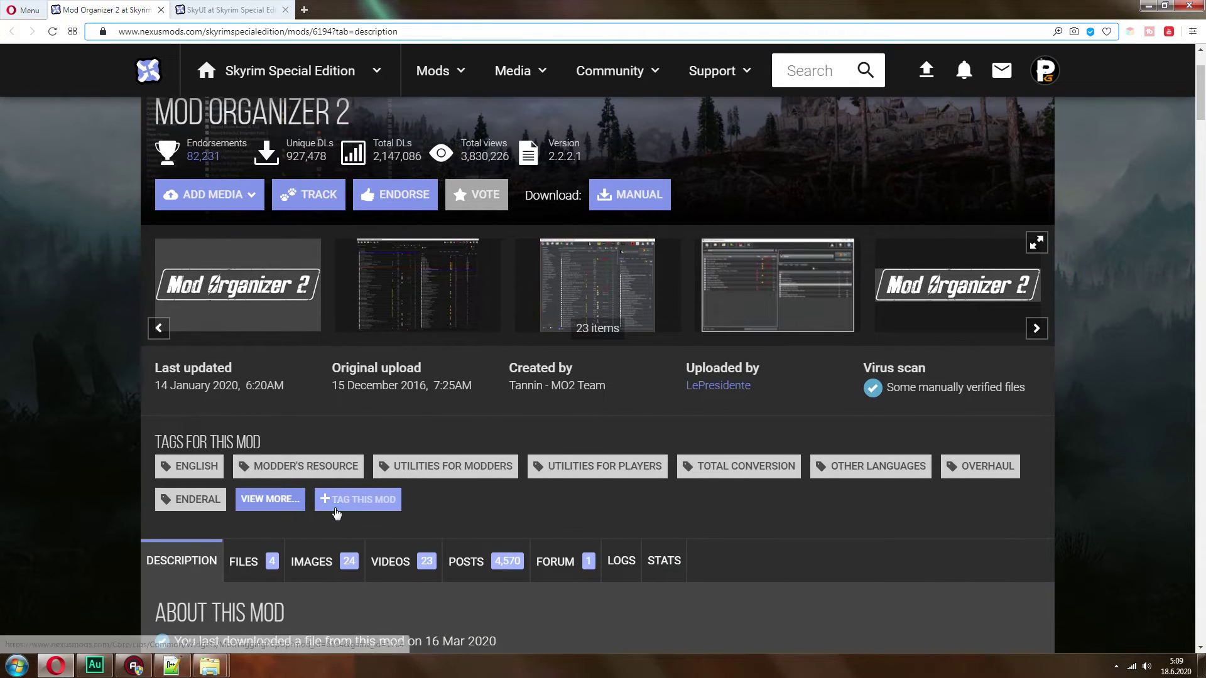
click(251, 559)
scroll(1126, 192, down, 6)
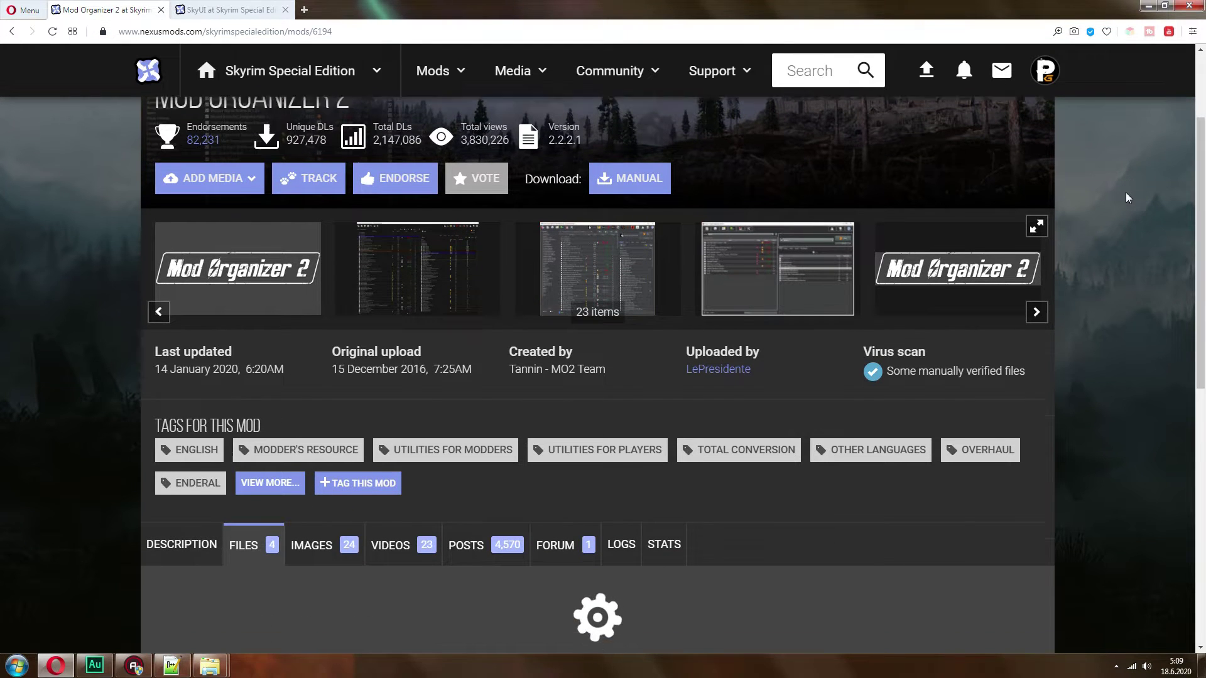
scroll(1114, 189, down, 7)
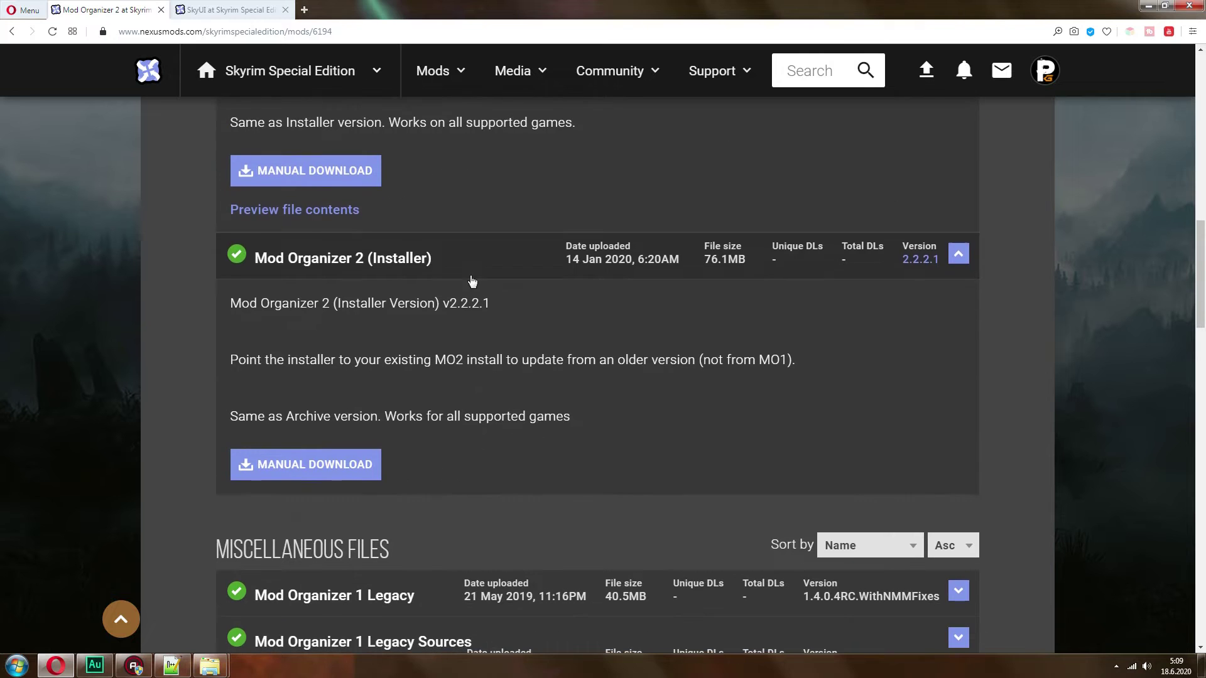
scroll(390, 269, up, 11)
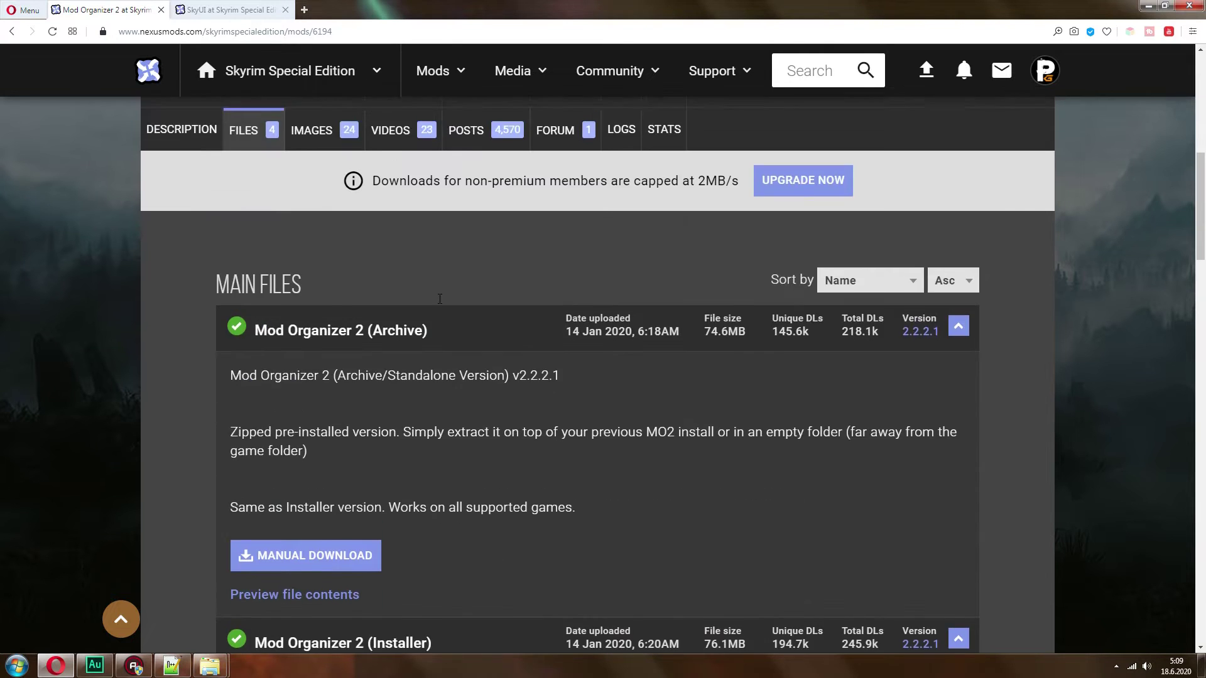
click(160, 10)
- Run the Mod Organizer 2 2.2.2.1 installer from Tools, accept the licence, and reach the destination step
mouse_move(210, 665)
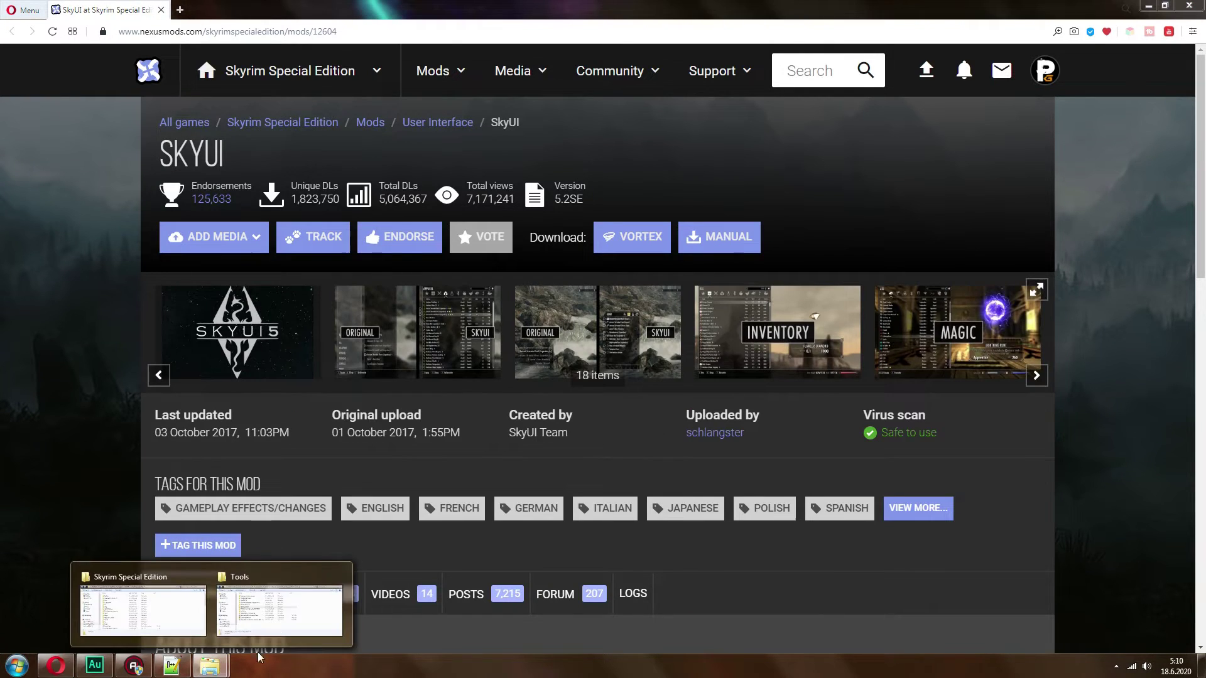
click(283, 597)
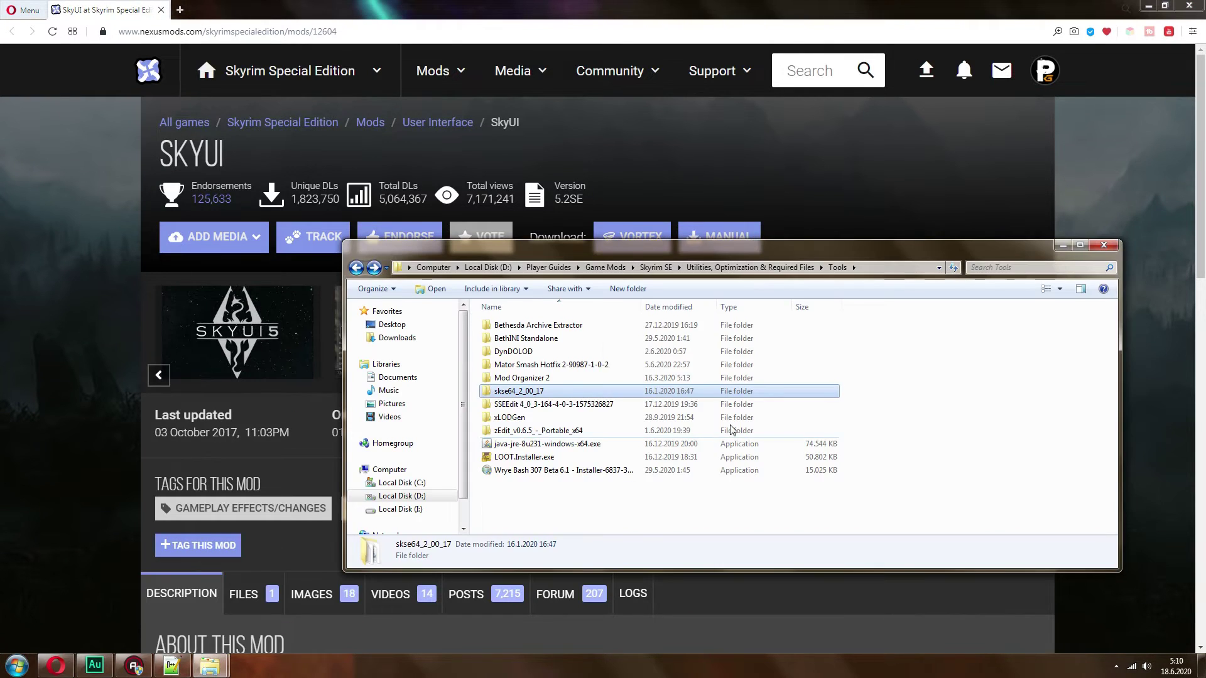
double_click(553, 378)
double_click(559, 326)
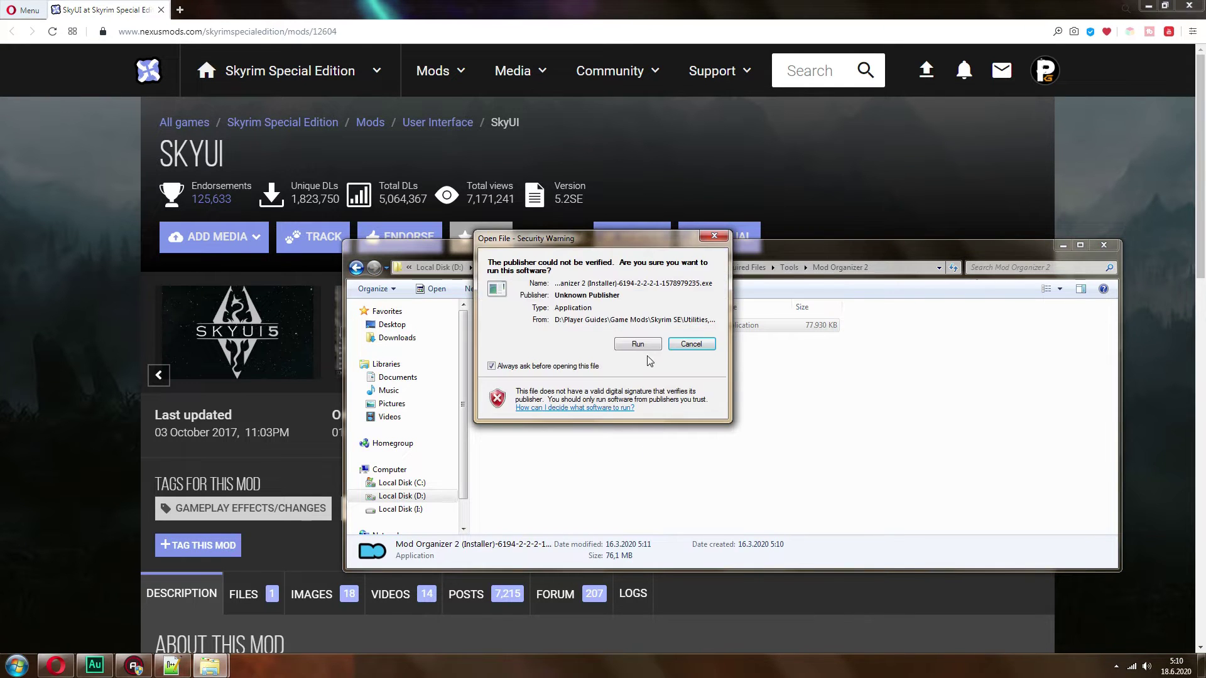
click(706, 345)
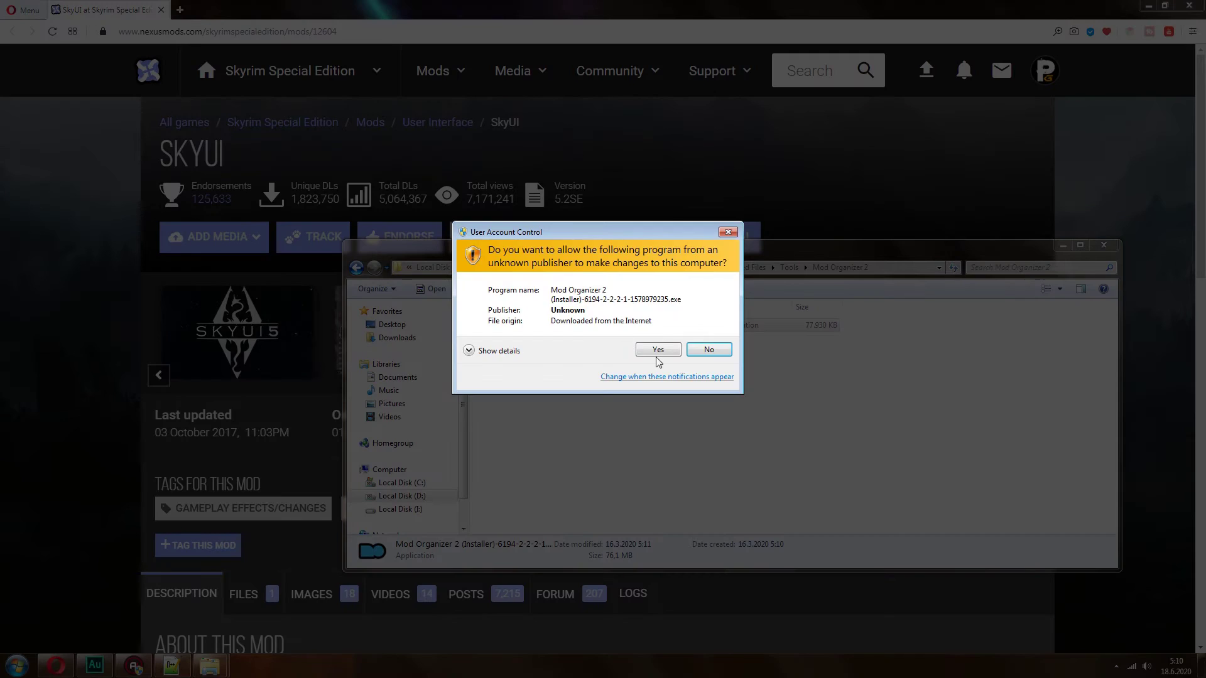
click(658, 353)
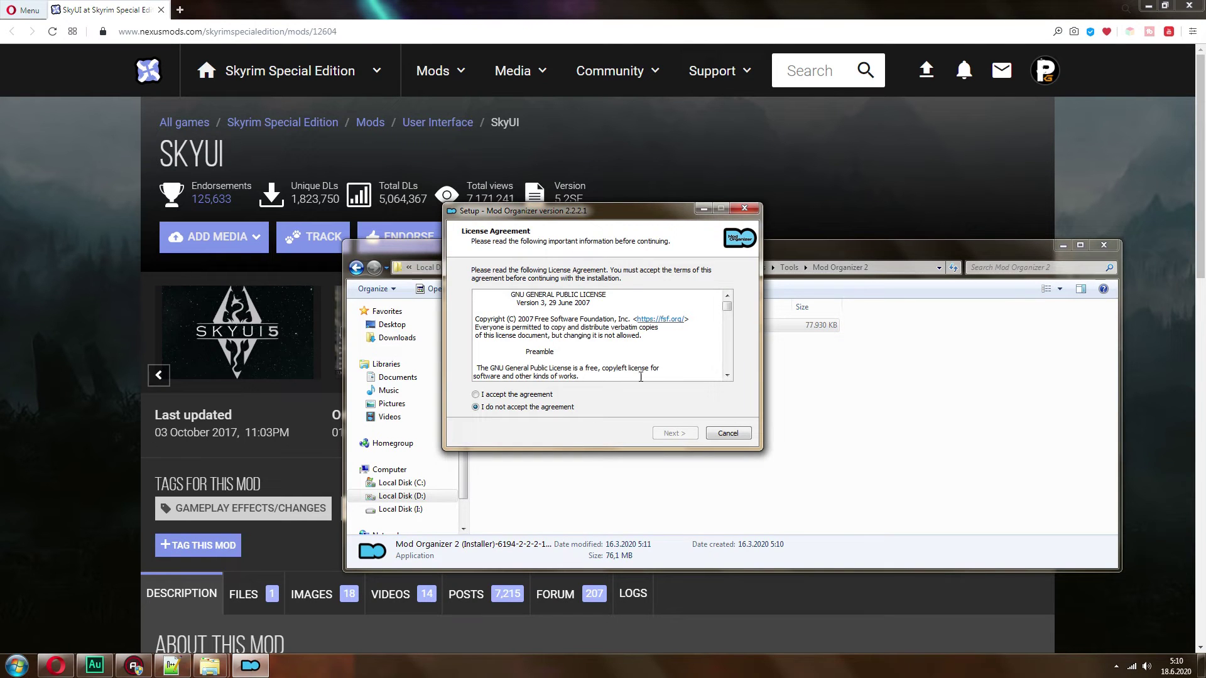
click(544, 395)
click(675, 433)
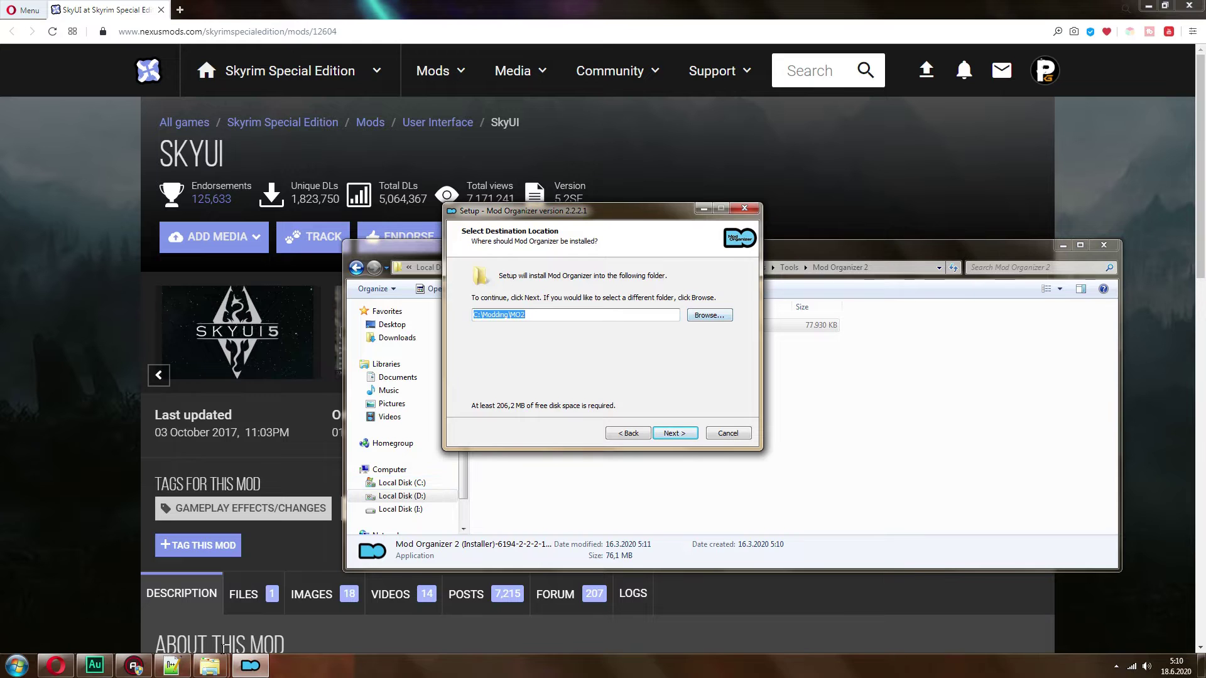
- Bring up the Skyrim Special Edition folder and select its empty Mod Organizer Showcase folder
mouse_move(210, 665)
click(139, 612)
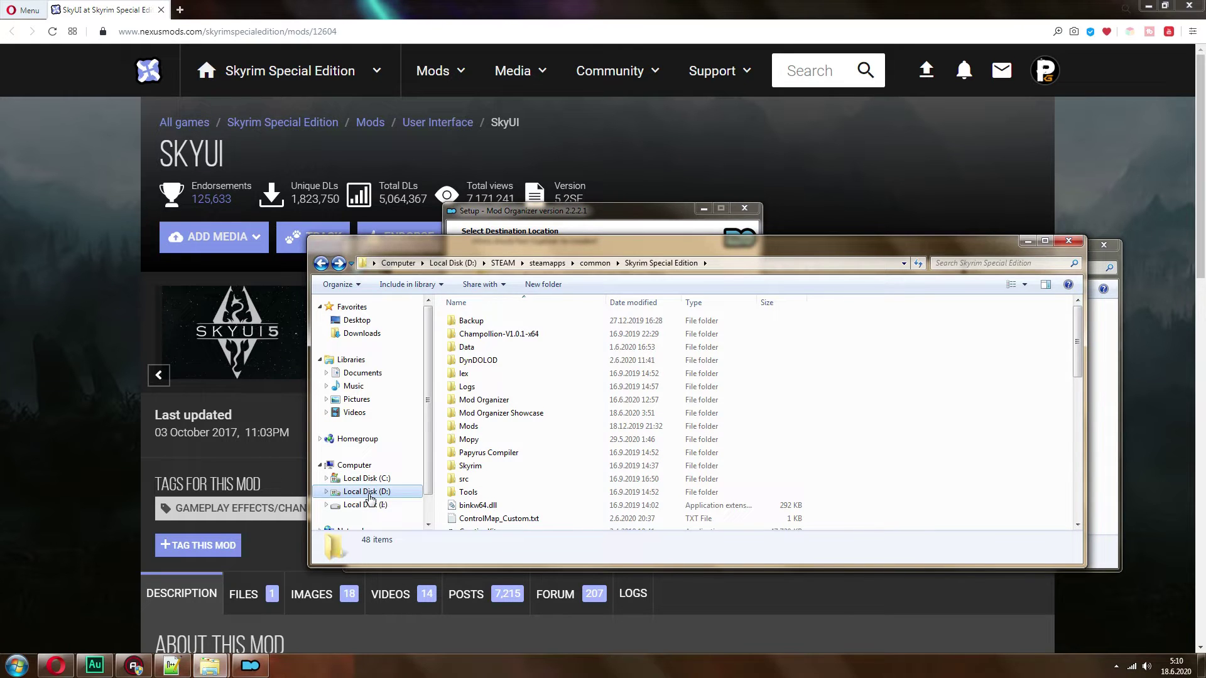
click(513, 408)
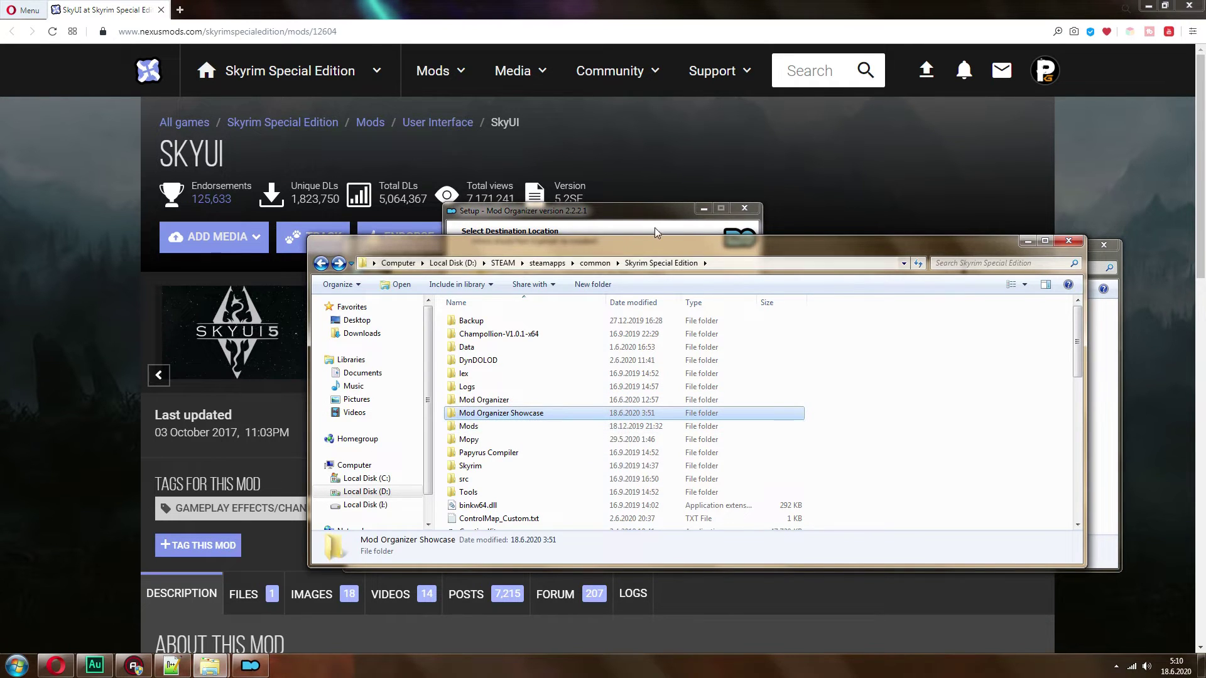
- Set the install folder to D:\STEAM\steamapps\common\Skyrim Special Edition\Mod Organizer Showcase and continue
key(alt+Tab)
click(710, 315)
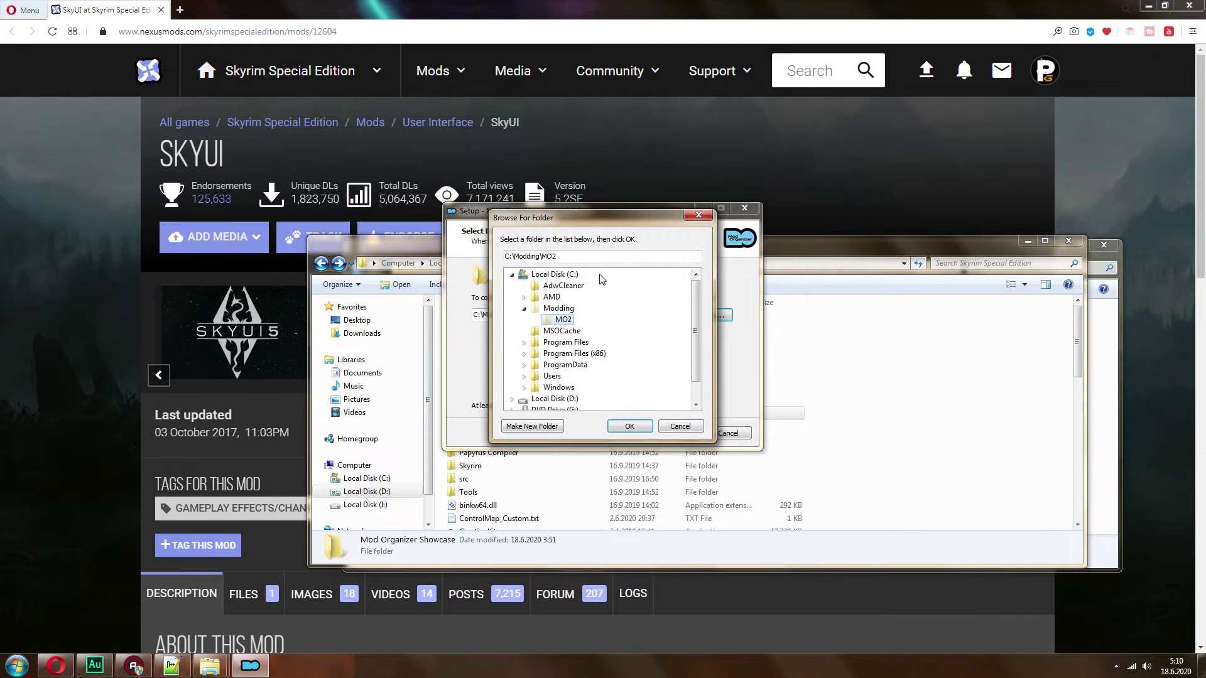
scroll(696, 318, down, 1)
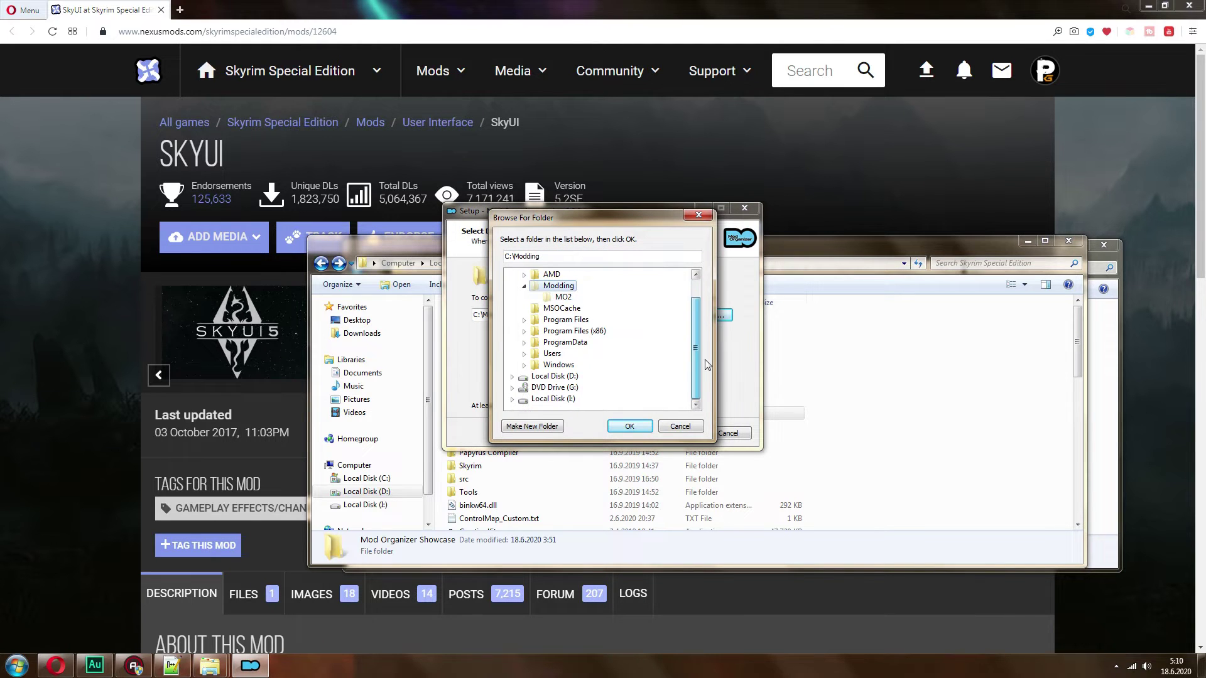
click(555, 388)
click(555, 398)
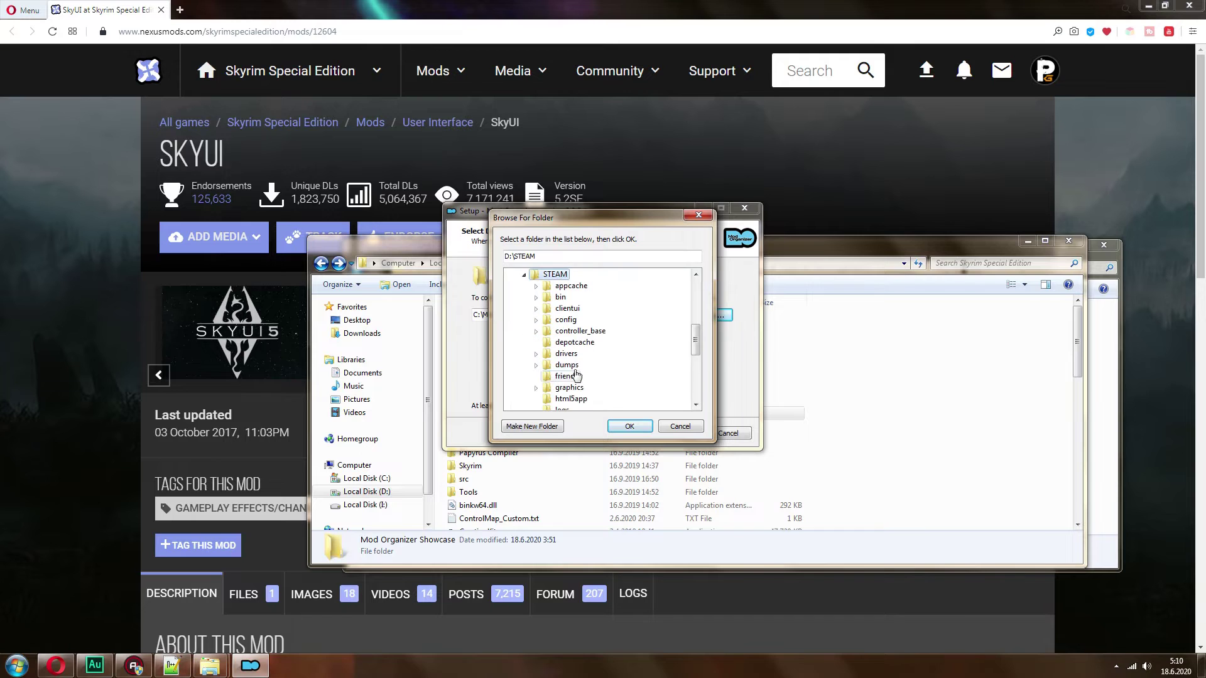
scroll(614, 377, down, 2)
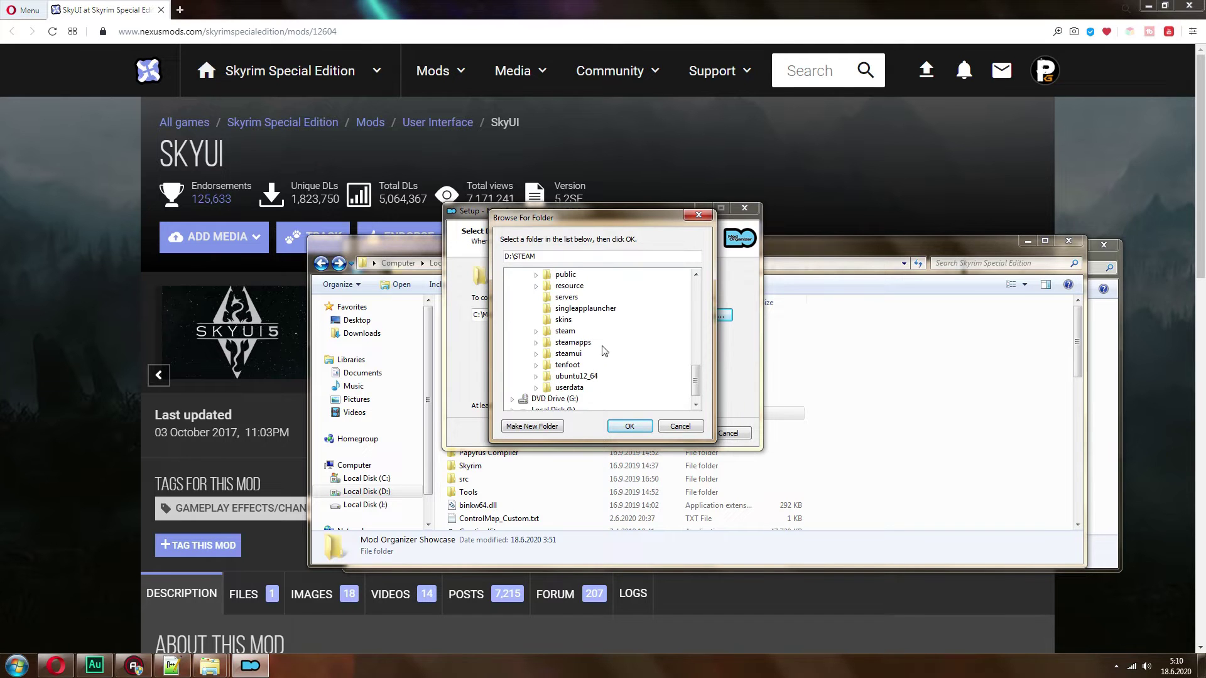
click(591, 343)
click(584, 343)
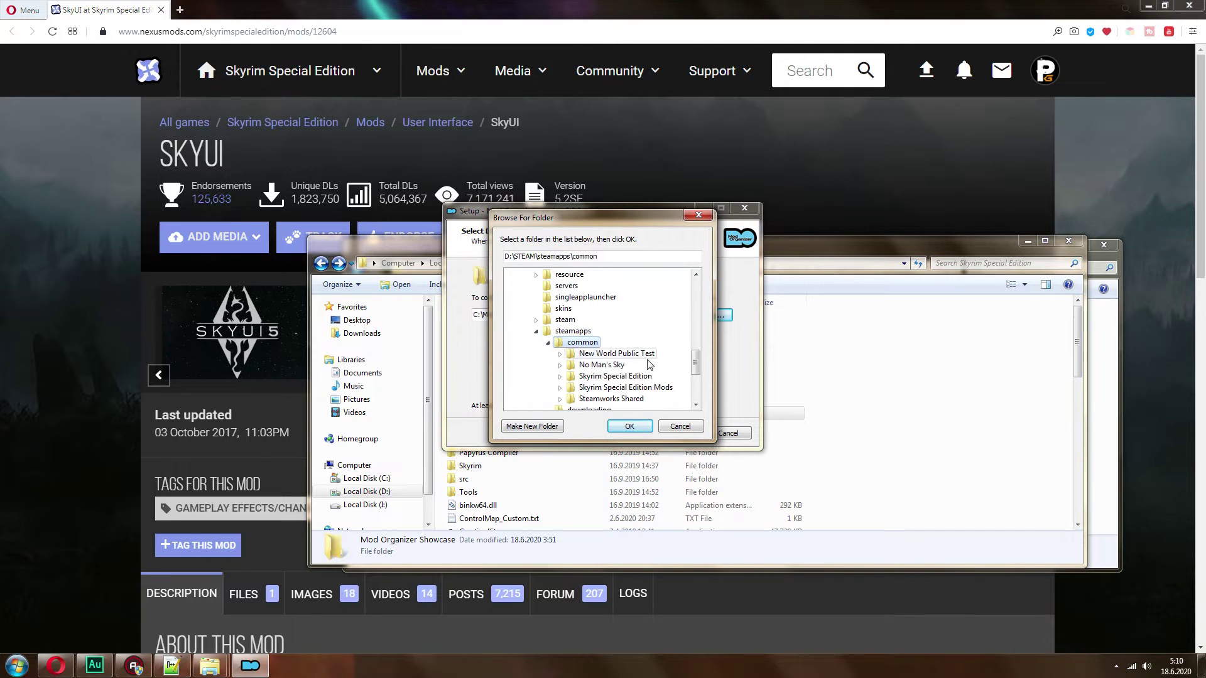
click(622, 380)
click(654, 369)
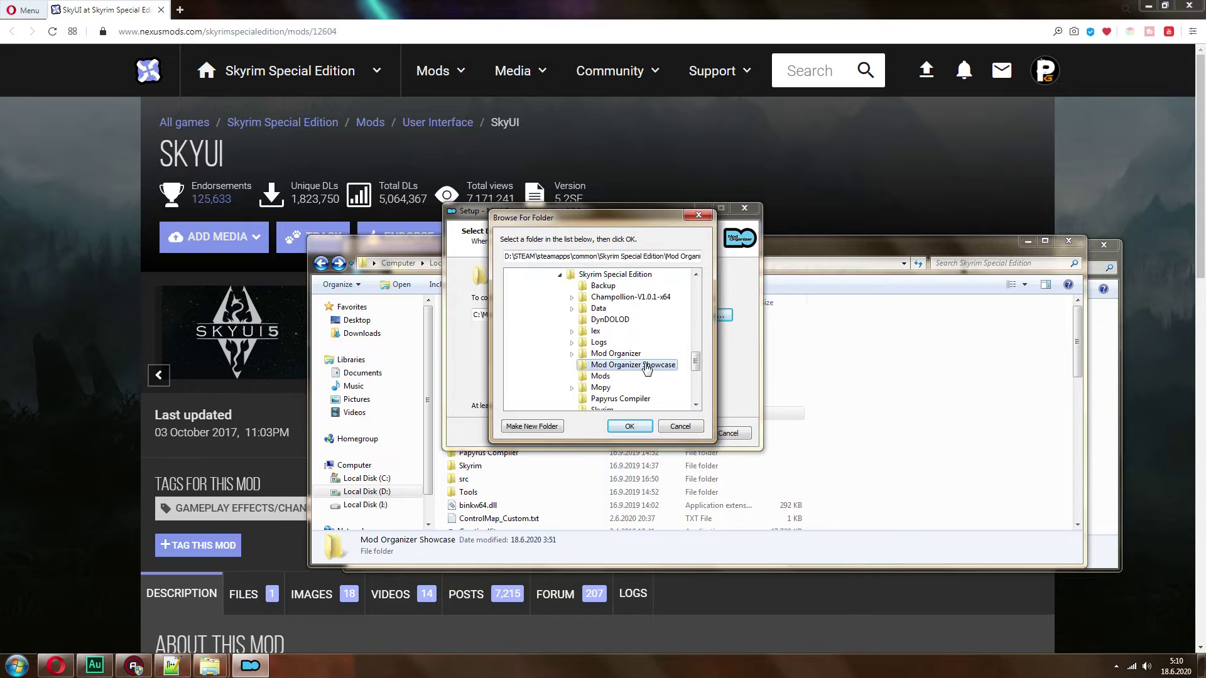
click(630, 427)
click(683, 436)
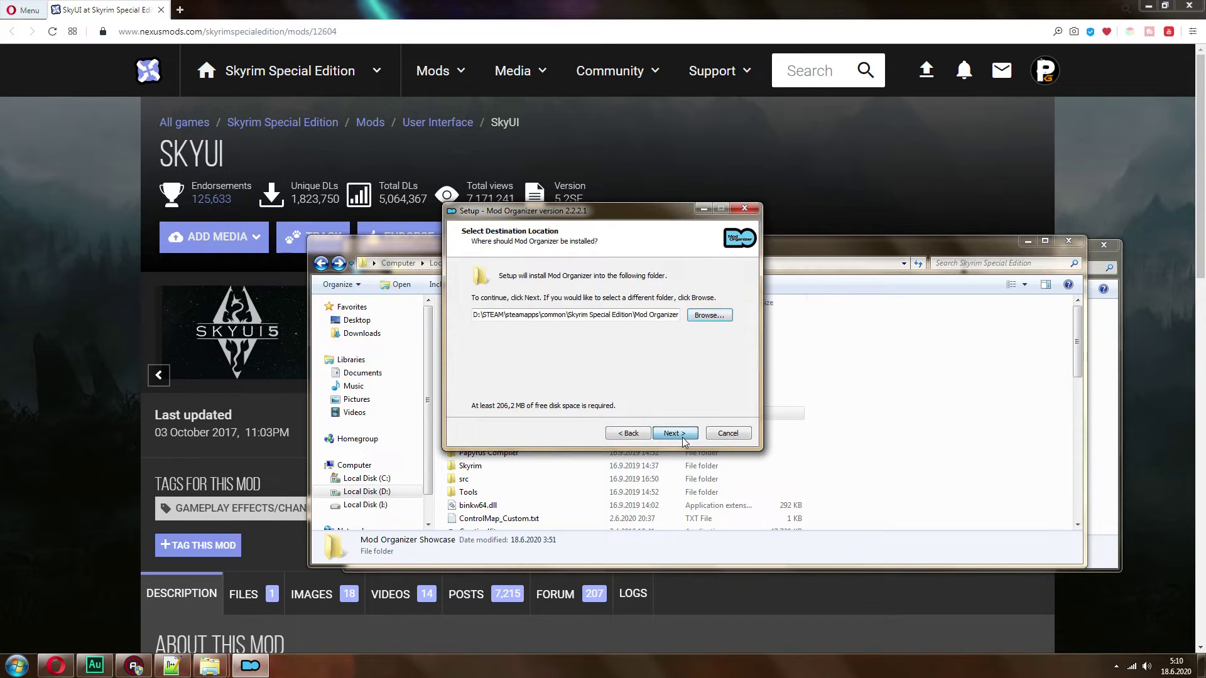
- Install with Handle Nexus Links and a desktop shortcut enabled, then finish and launch Mod Organizer 2
scroll(730, 330, down, 4)
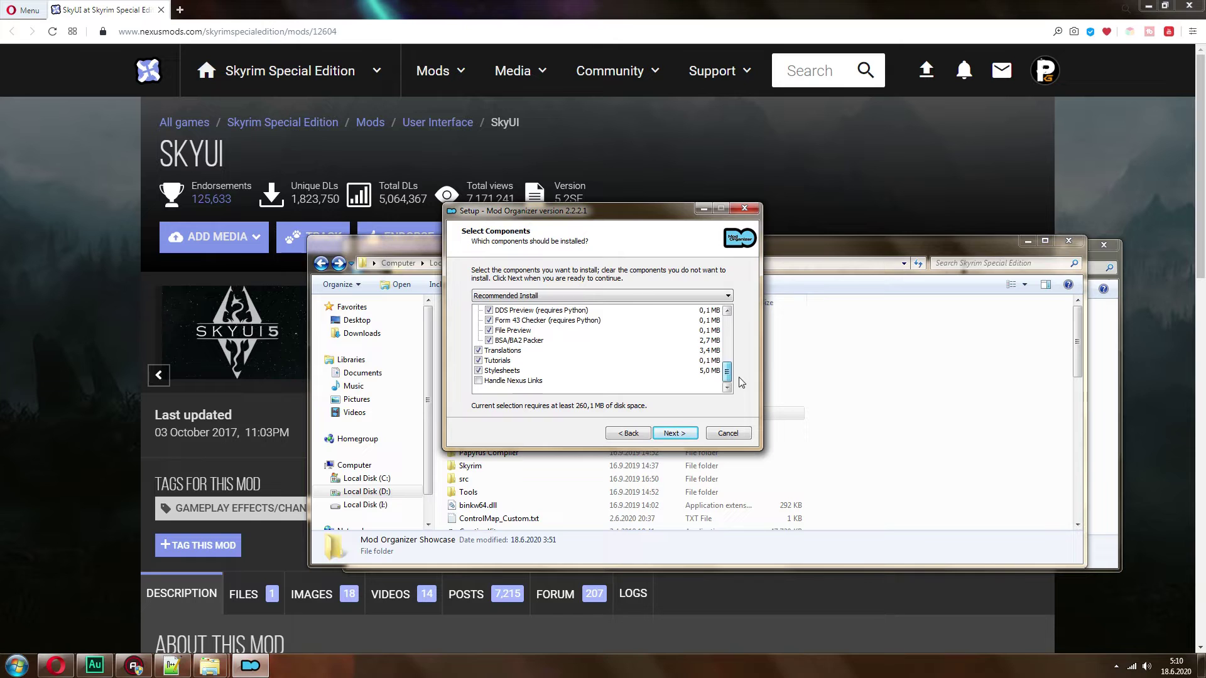
click(478, 381)
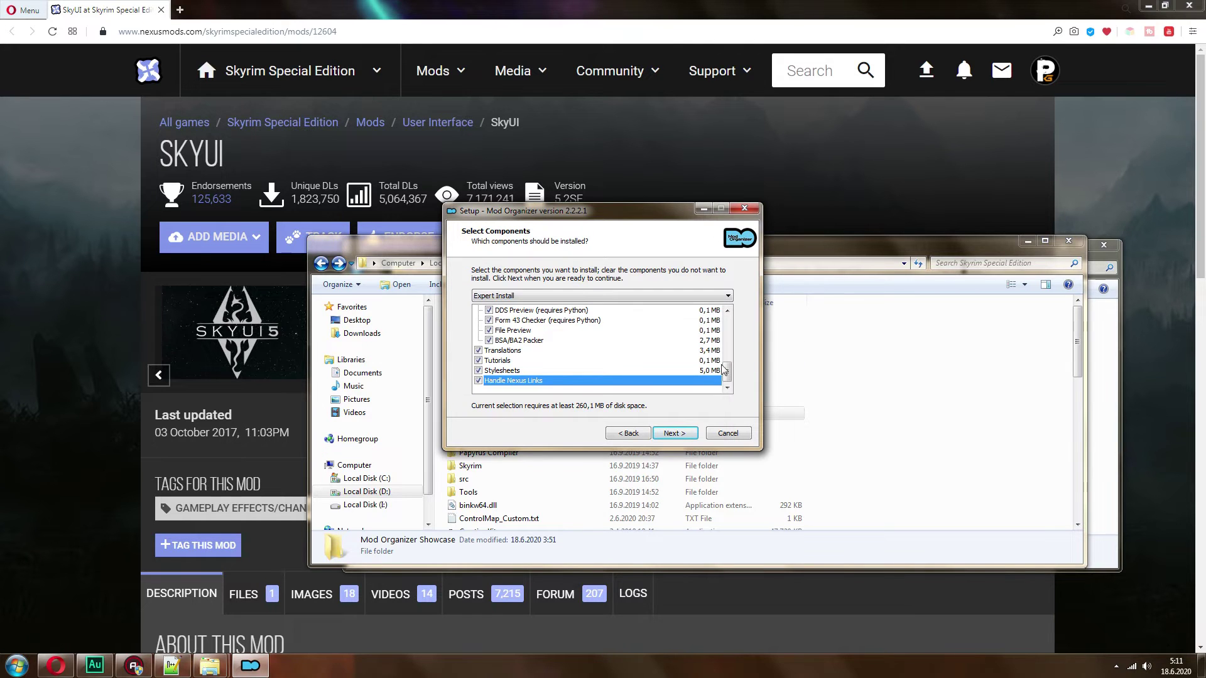
click(675, 434)
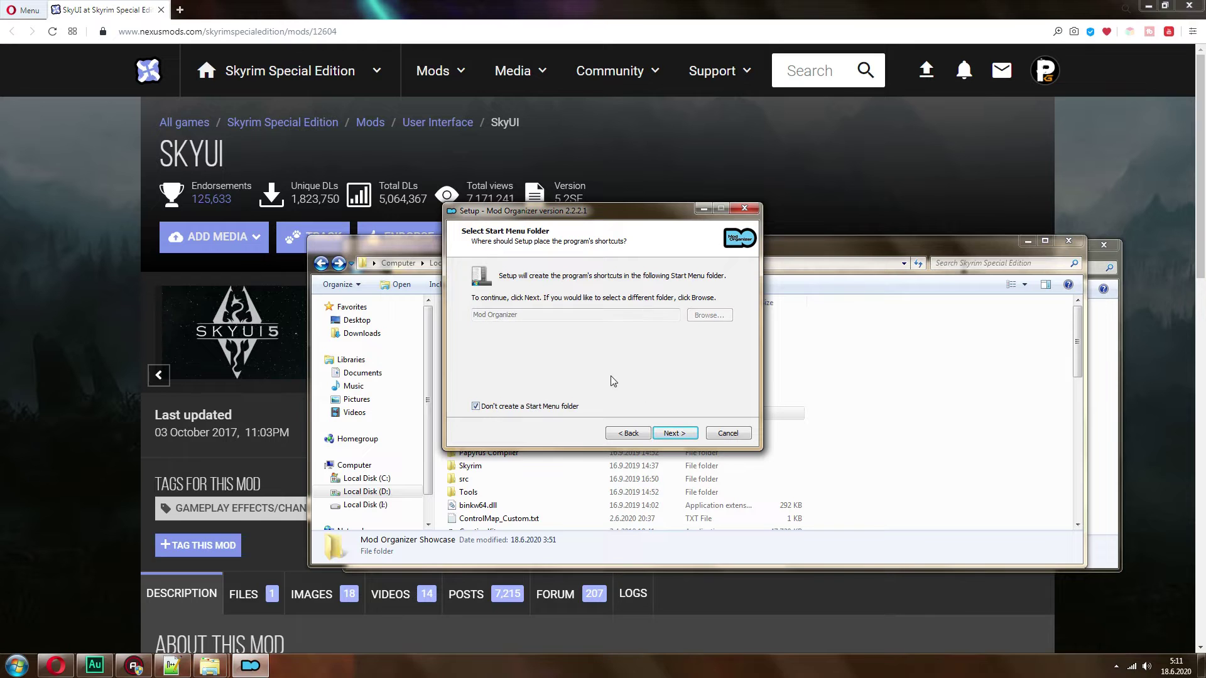
click(675, 433)
click(513, 309)
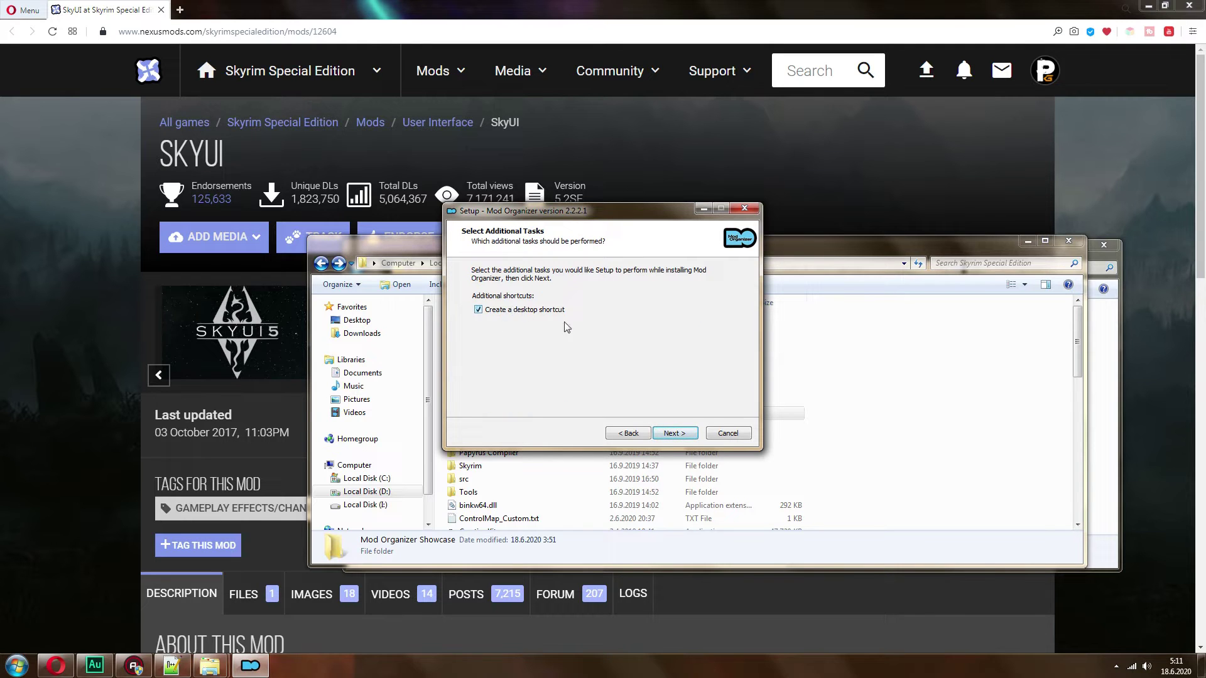
click(675, 434)
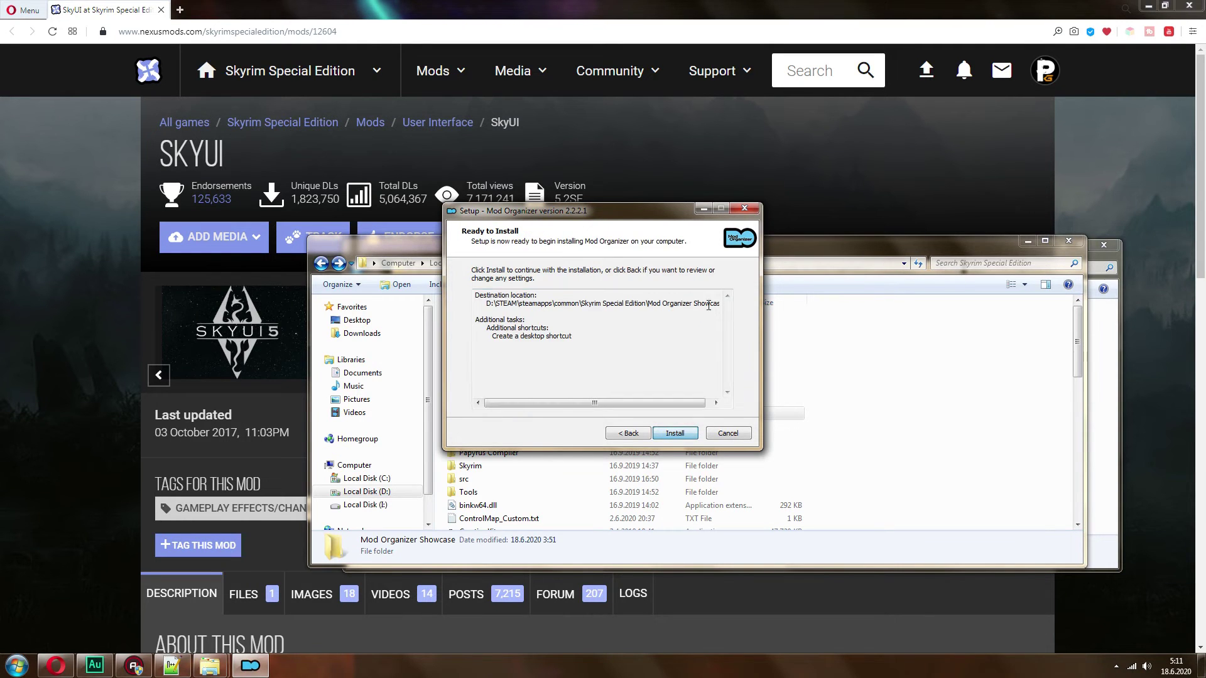
click(676, 434)
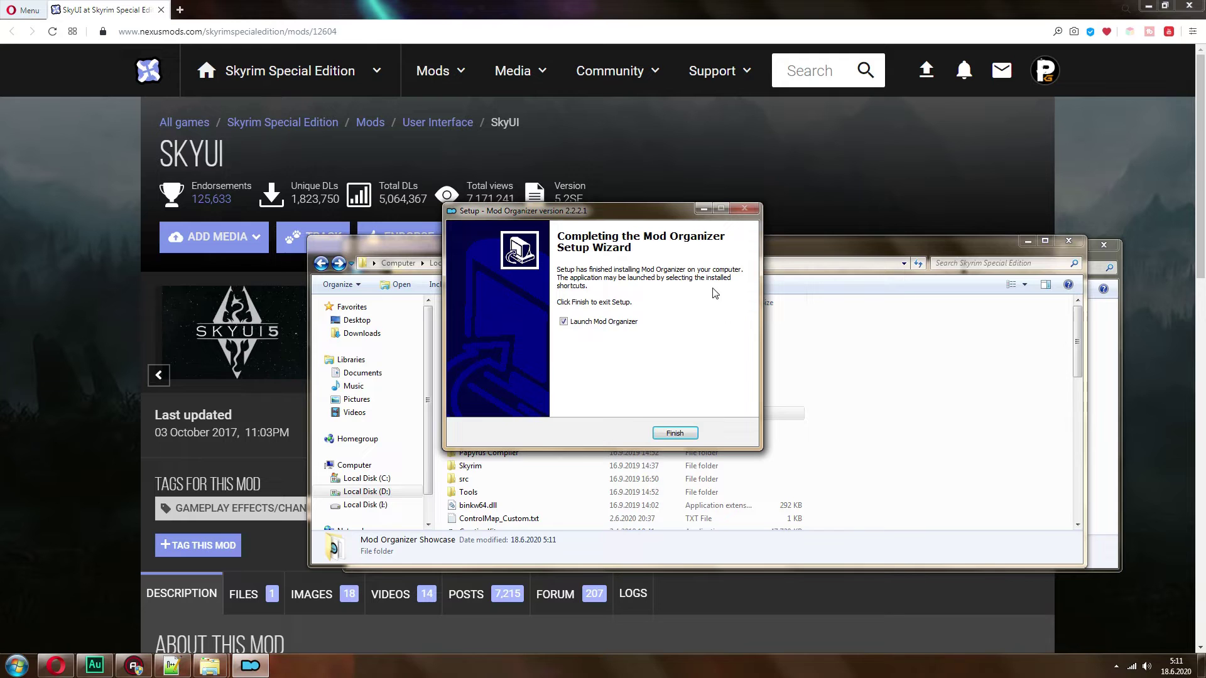
click(674, 433)
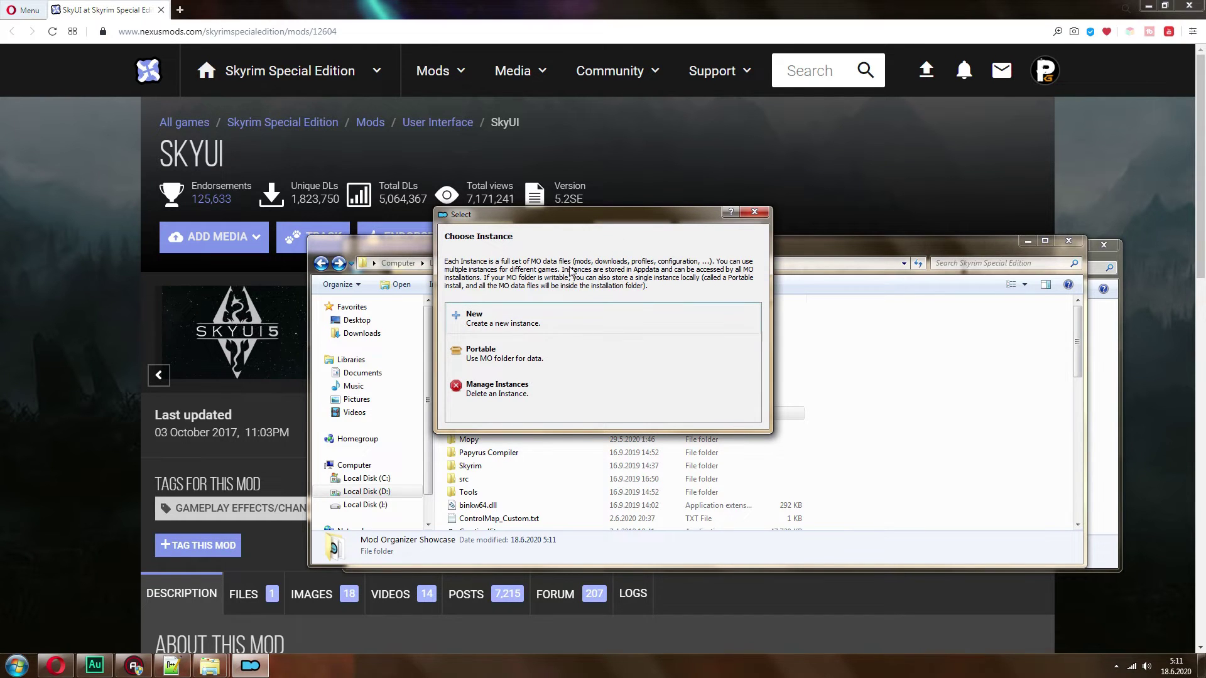
- Create a portable instance for Skyrim Special Edition after checking its folder, and decline the tutorial
click(479, 360)
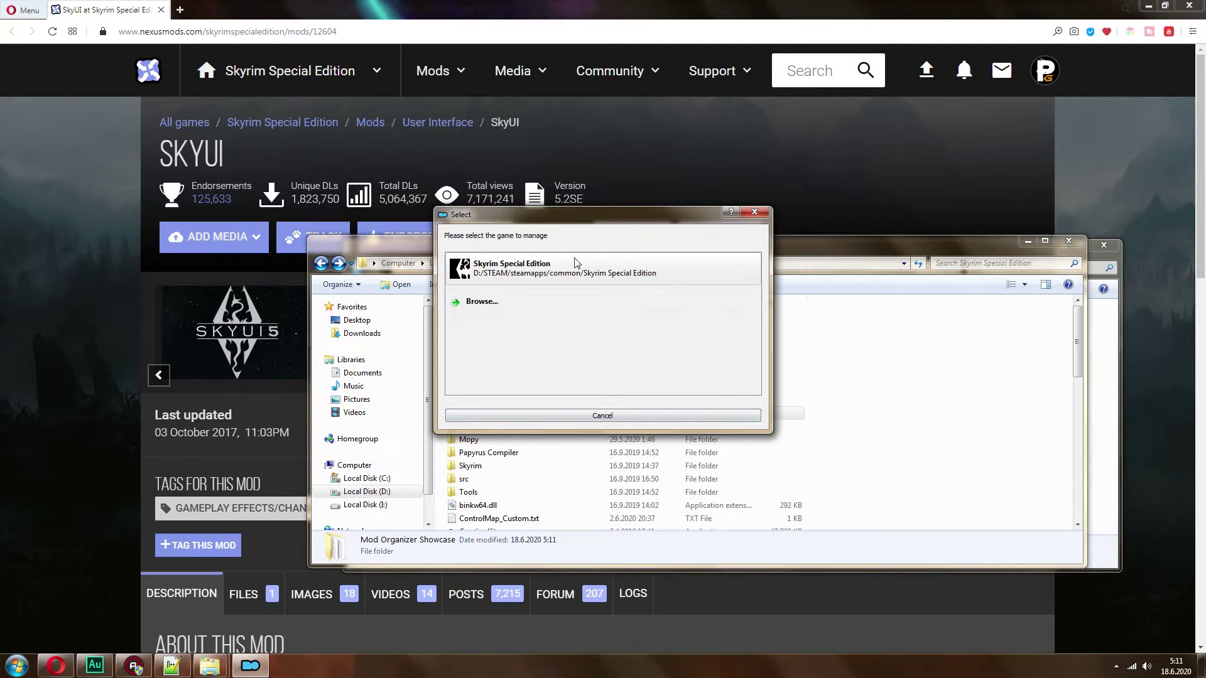
click(779, 422)
double_click(591, 421)
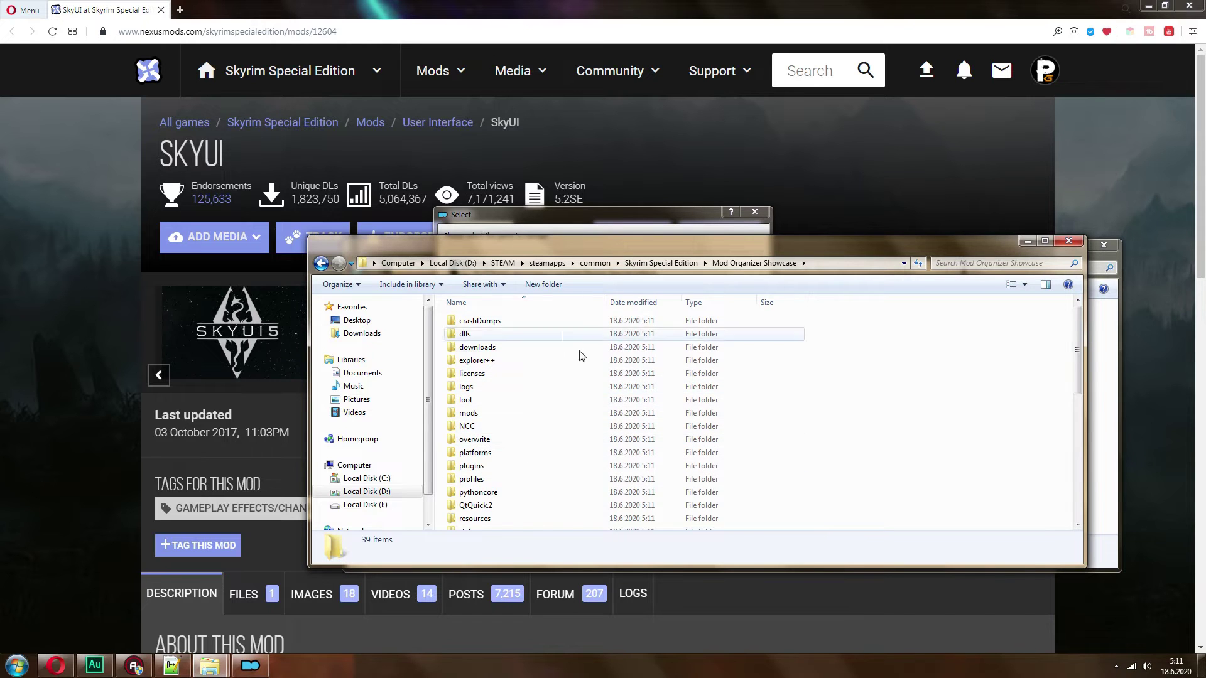
scroll(576, 356, down, 3)
scroll(574, 390, up, 3)
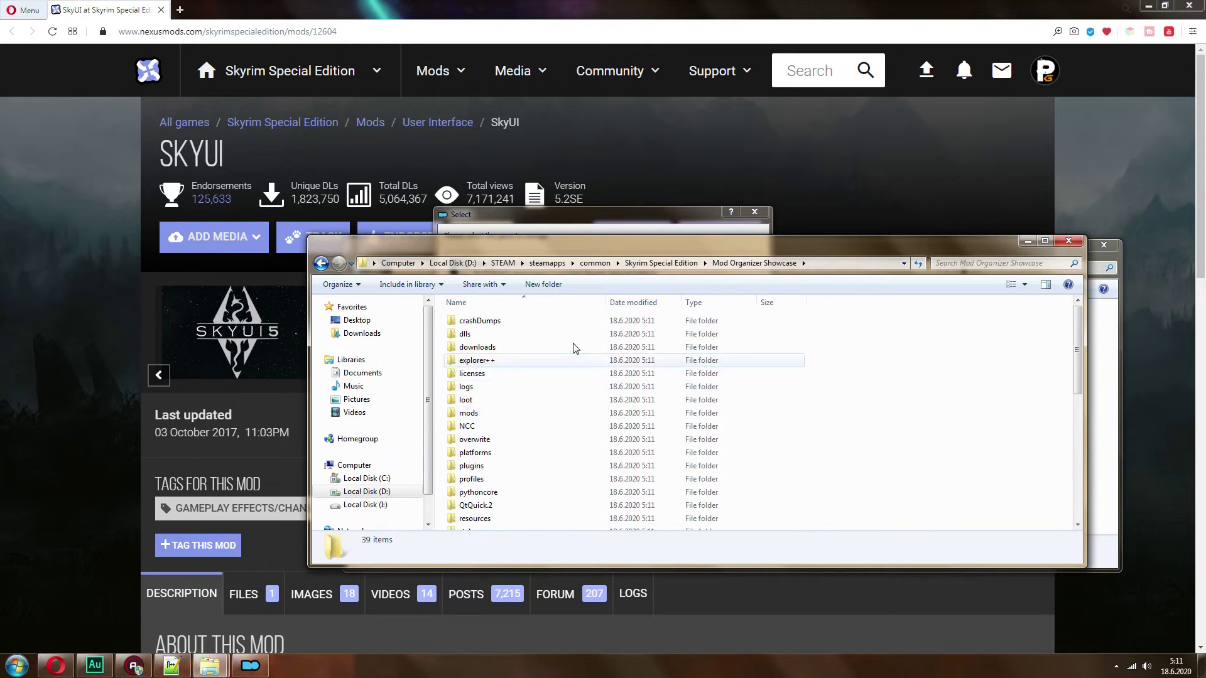
click(321, 263)
click(662, 228)
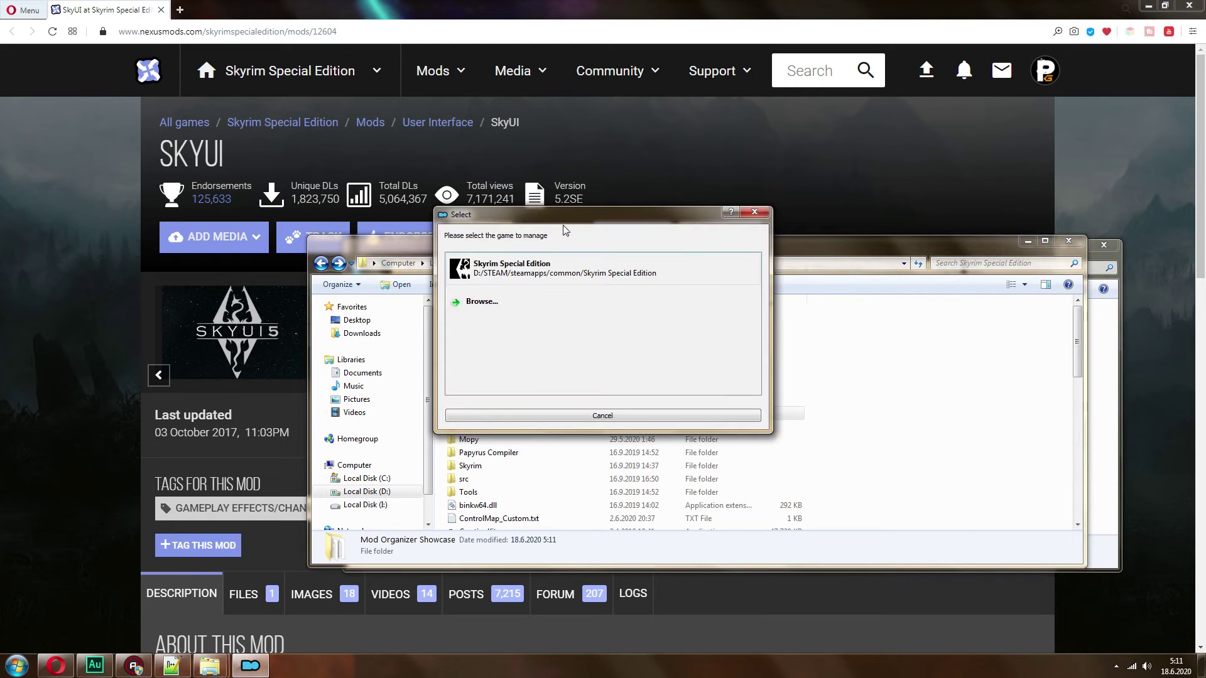
click(553, 275)
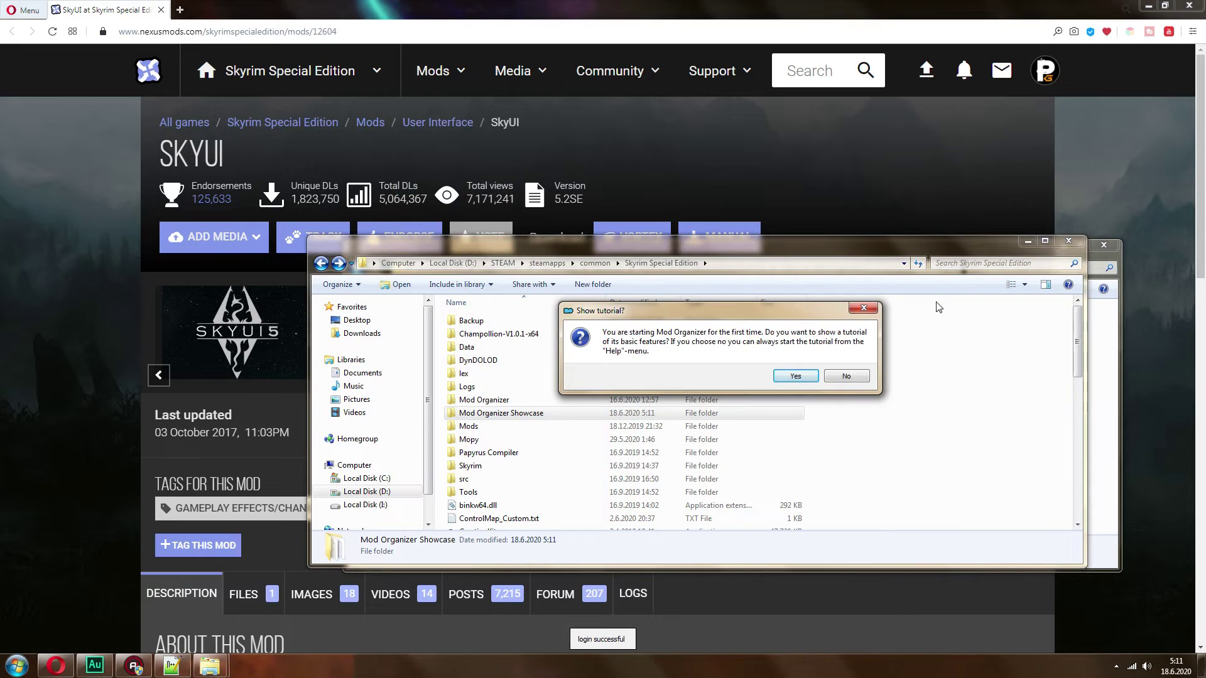
click(847, 376)
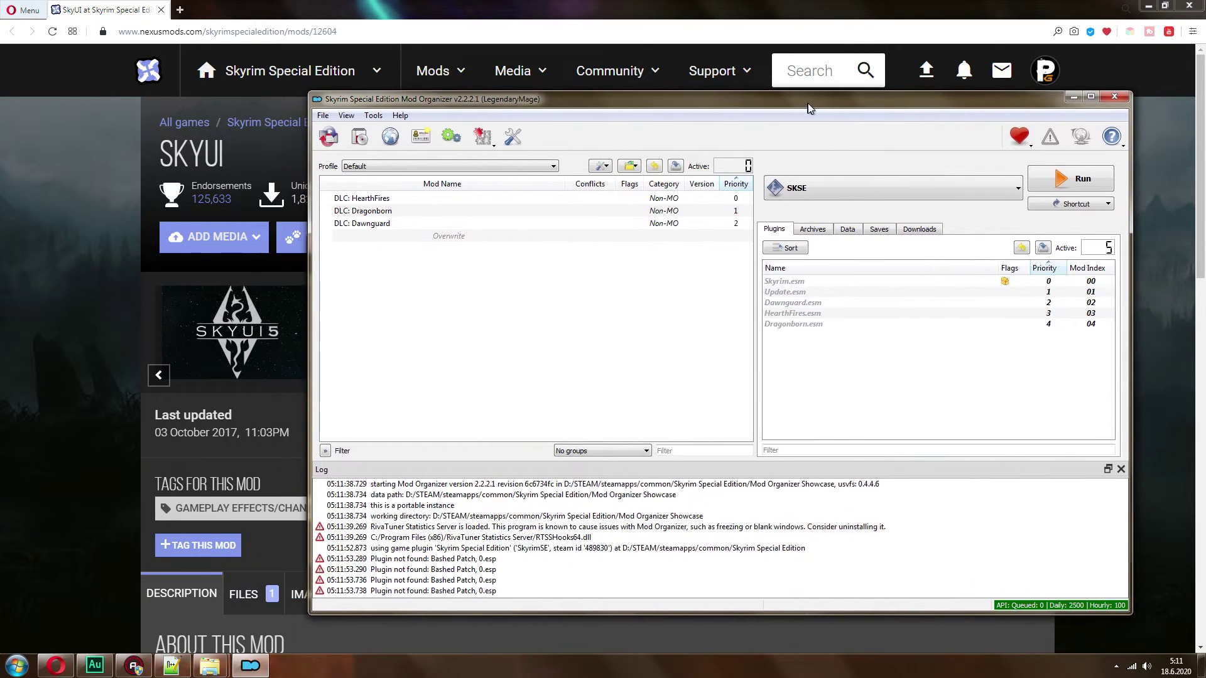
- Set the Settings General tab Style to 'Paper Light by 6788' and apply it
click(373, 115)
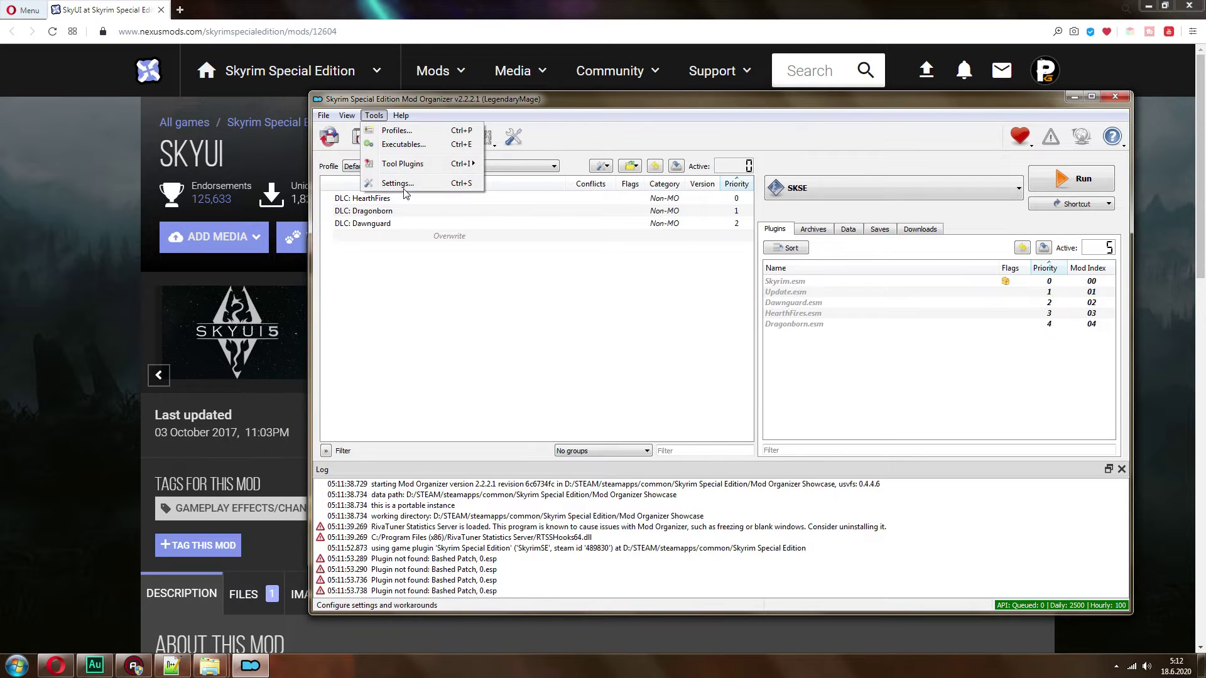
click(376, 176)
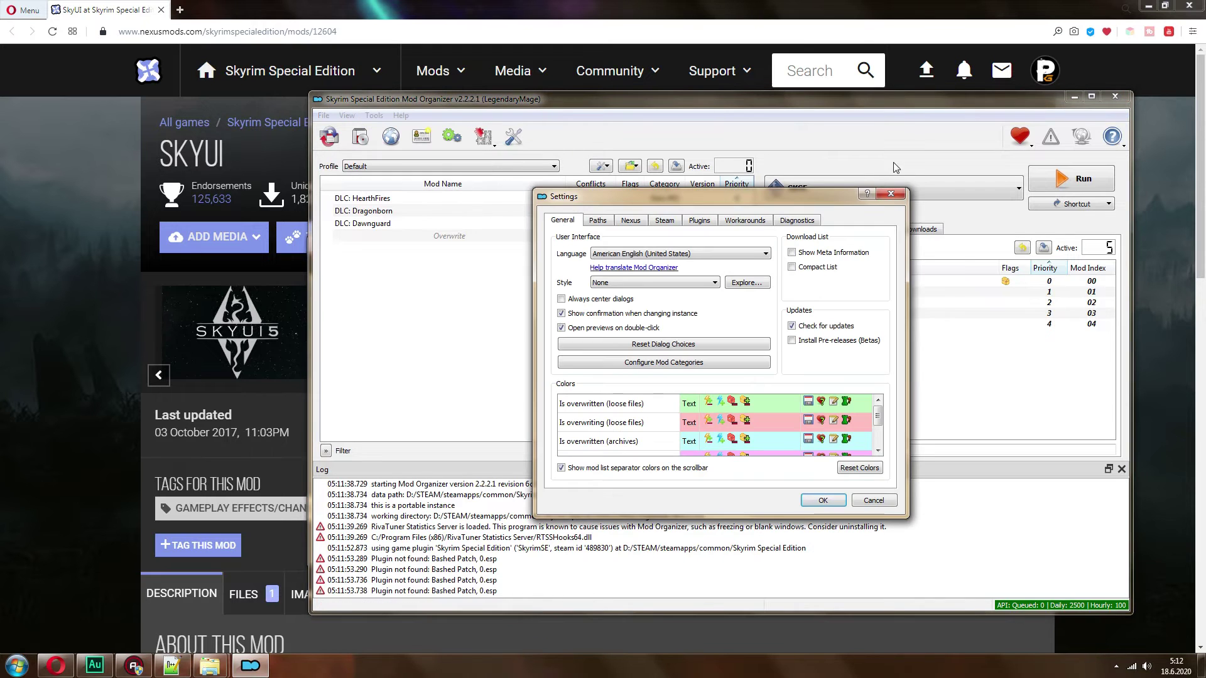
click(629, 221)
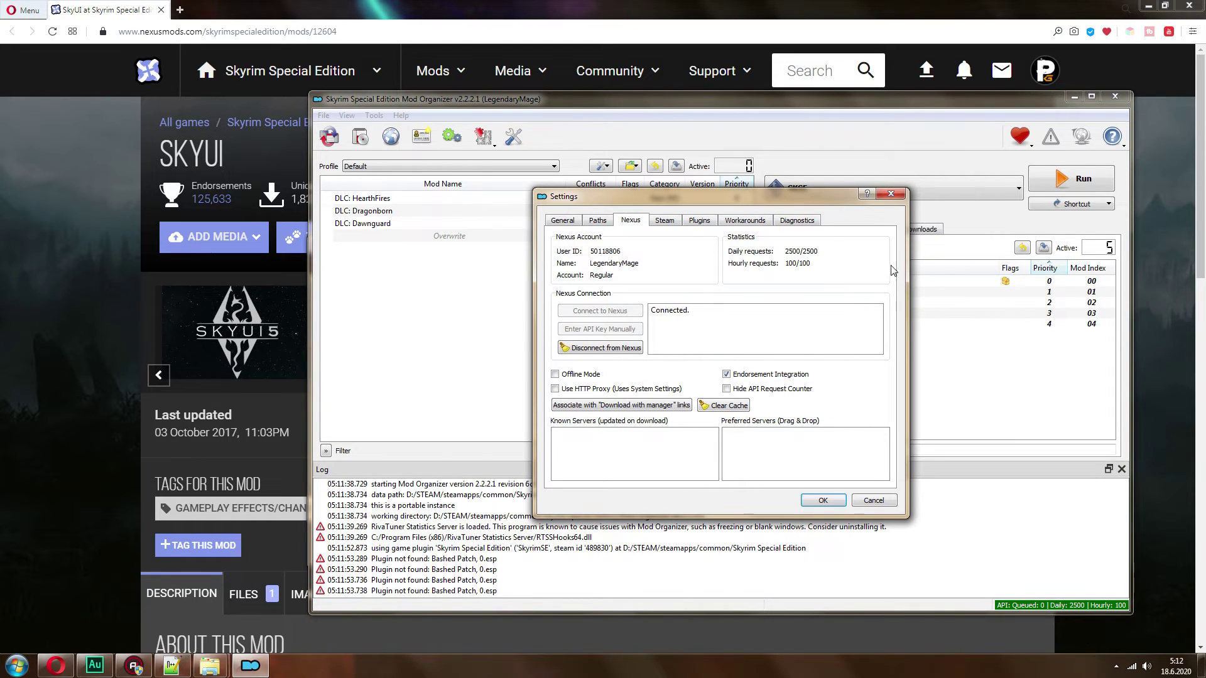
click(568, 220)
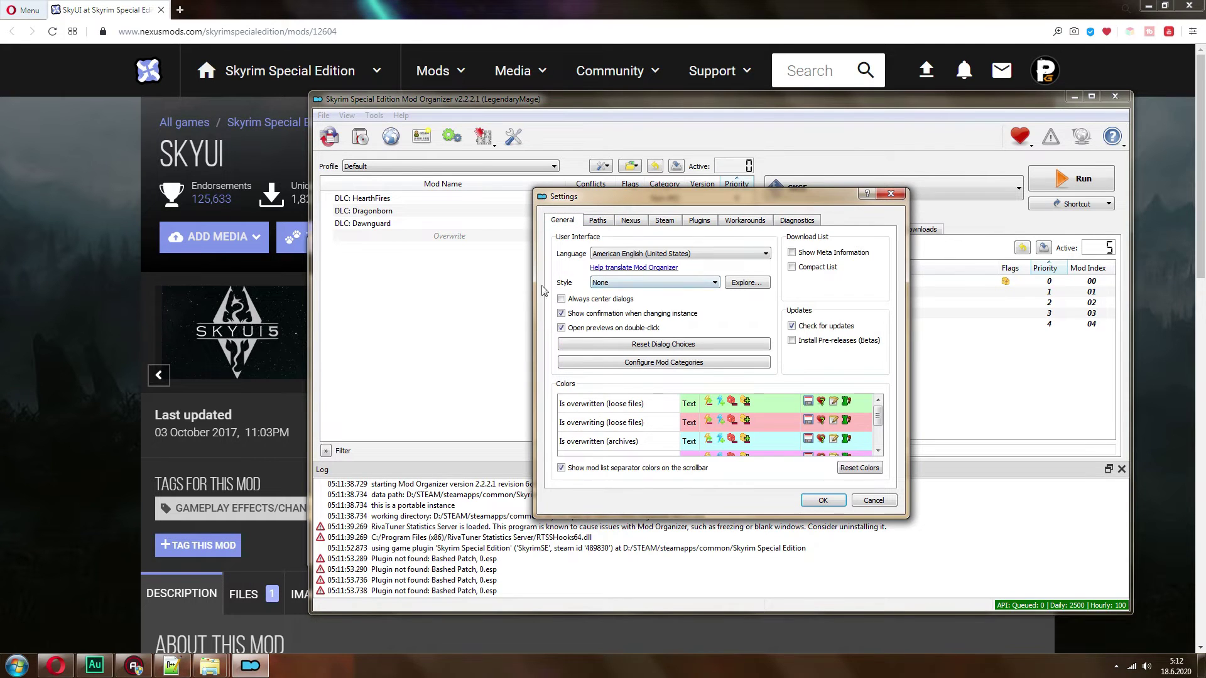
click(610, 284)
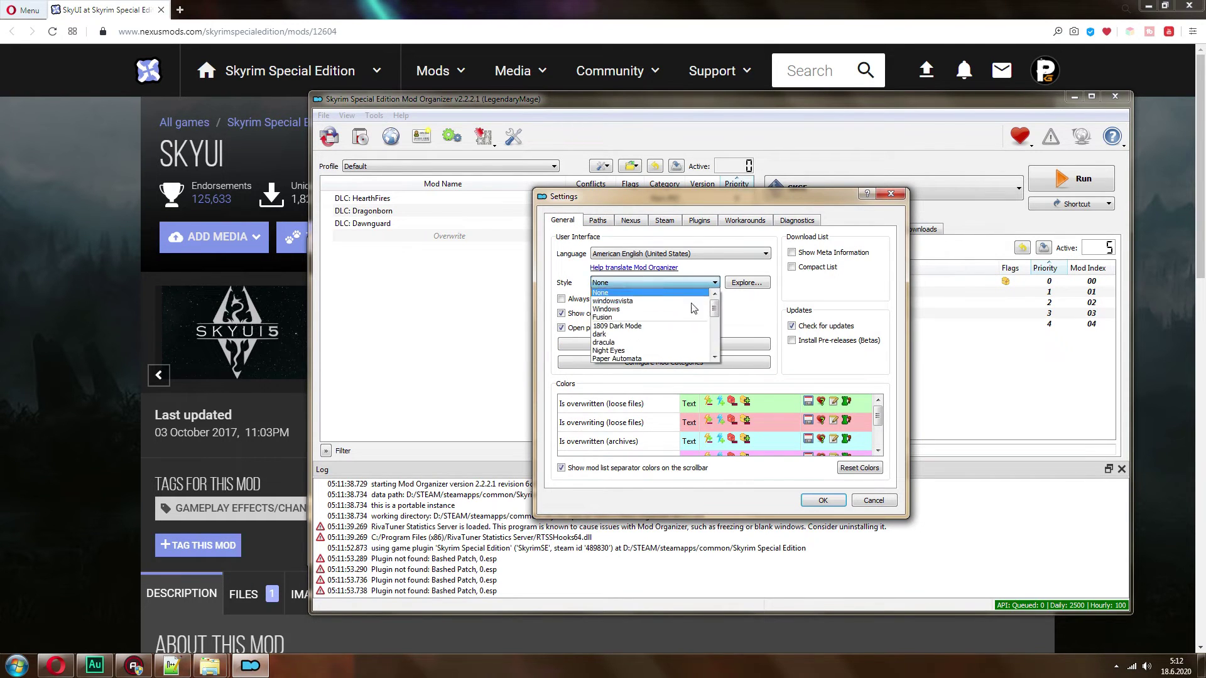
drag(718, 306, 716, 319)
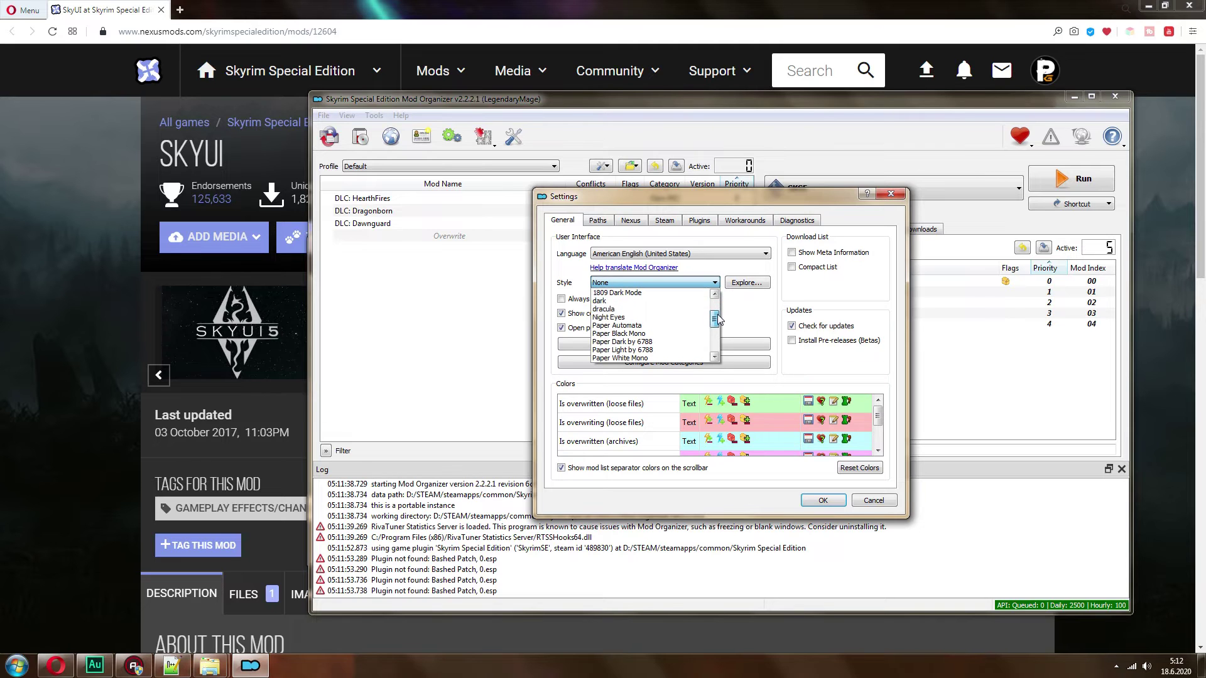
click(661, 350)
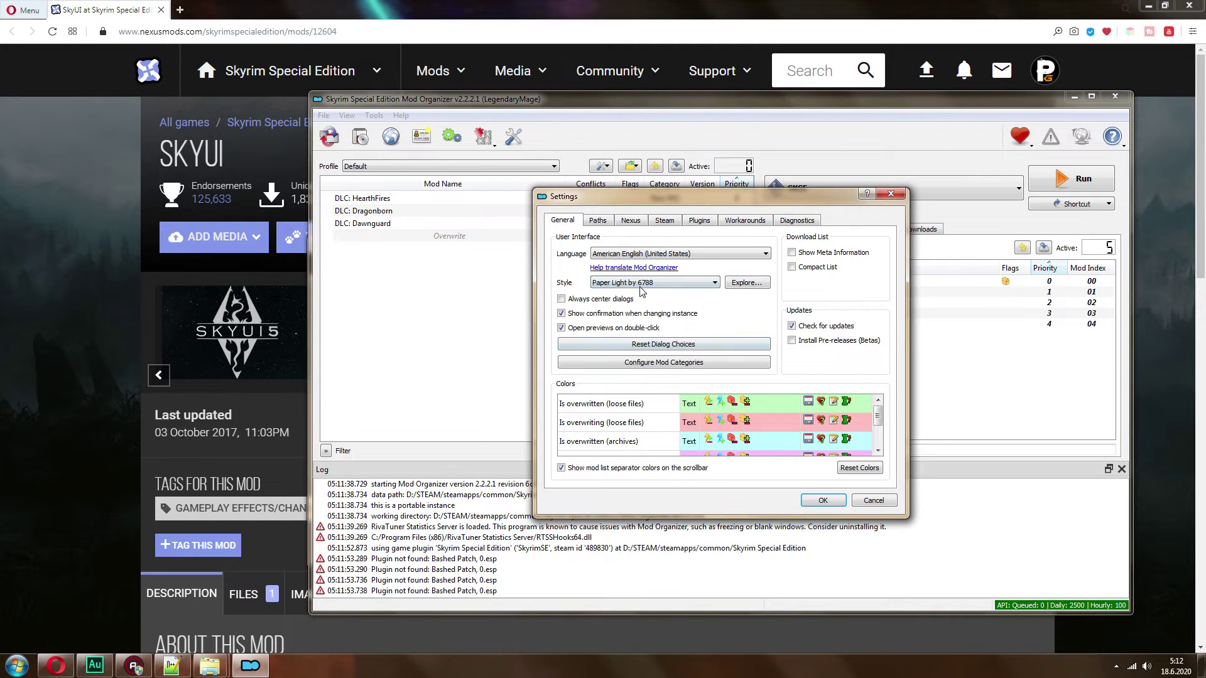
click(822, 500)
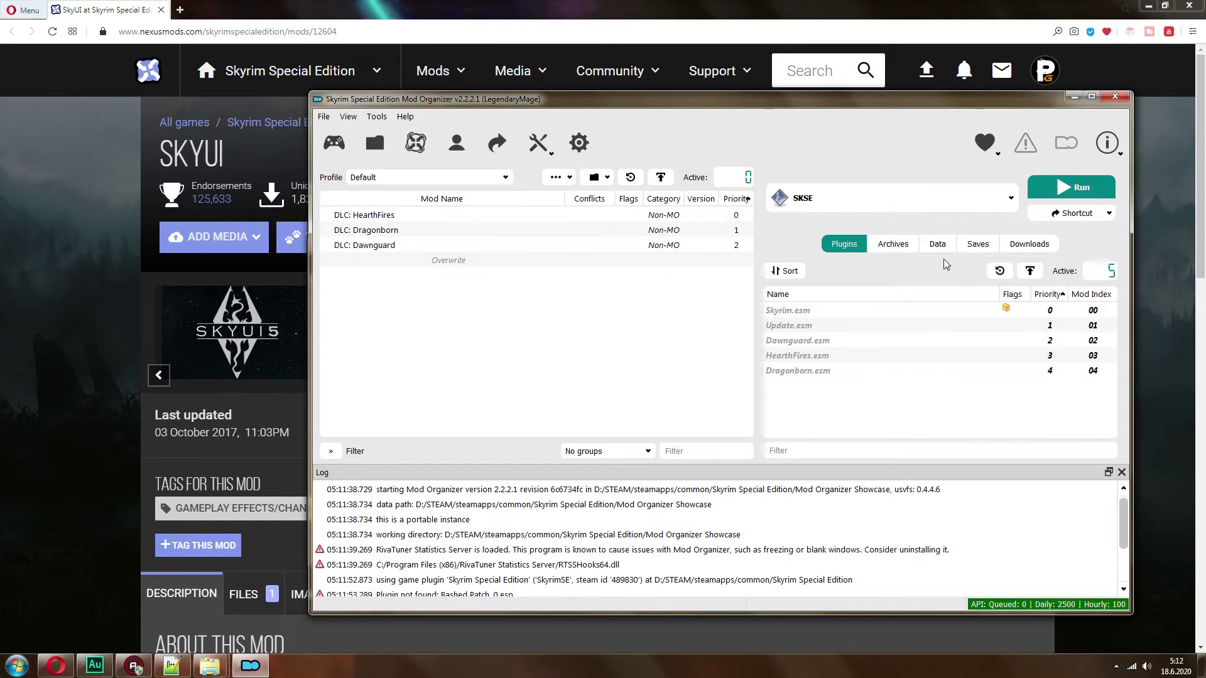
mouse_move(837, 104)
mouse_down()
mouse_move(806, 108)
mouse_move(829, 106)
mouse_up()
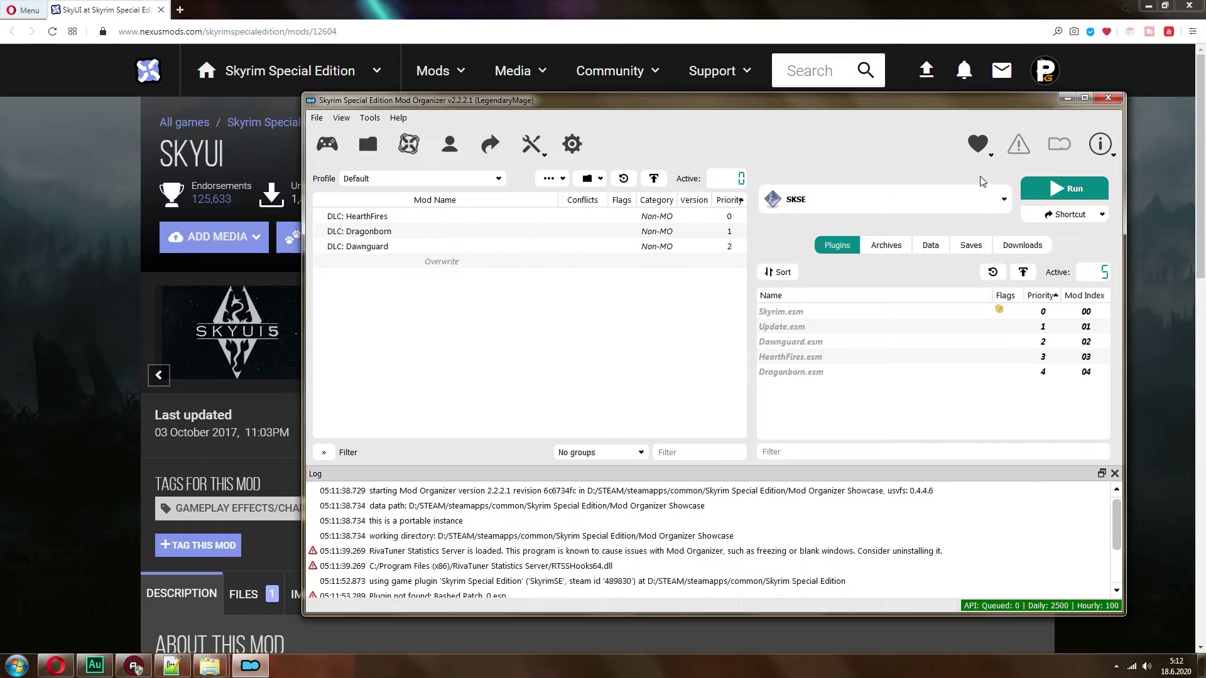
- With SKSE as the program to run, create a desktop shortcut for it
click(1005, 202)
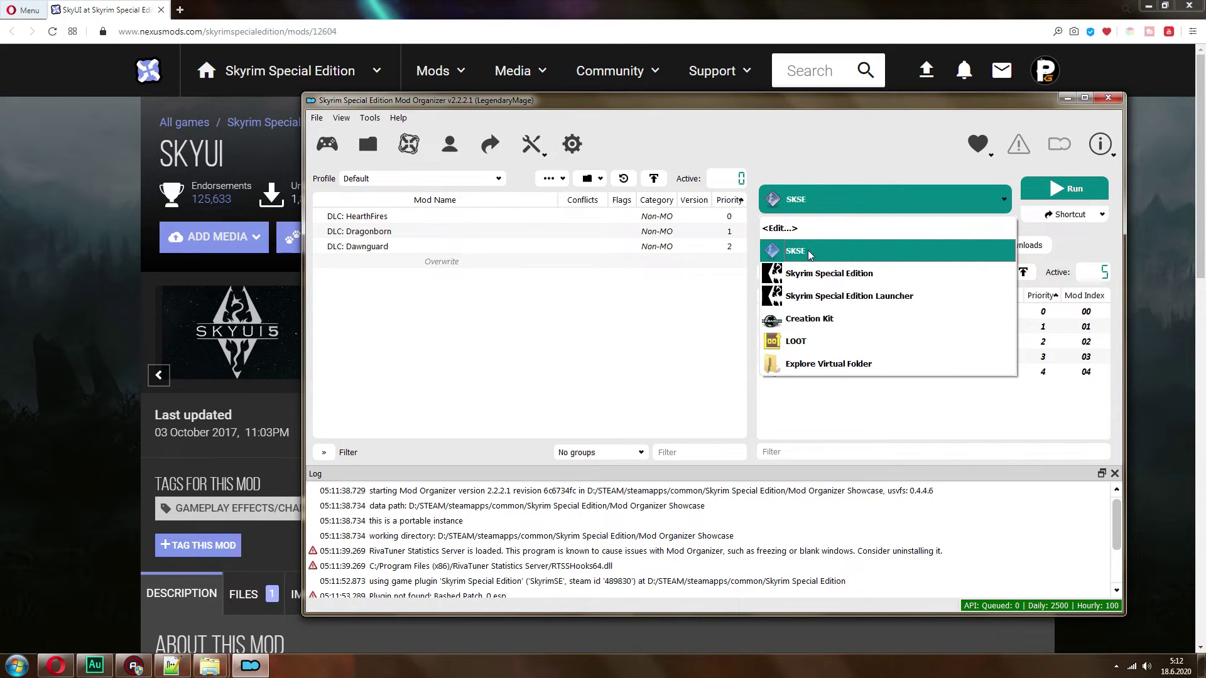
click(810, 252)
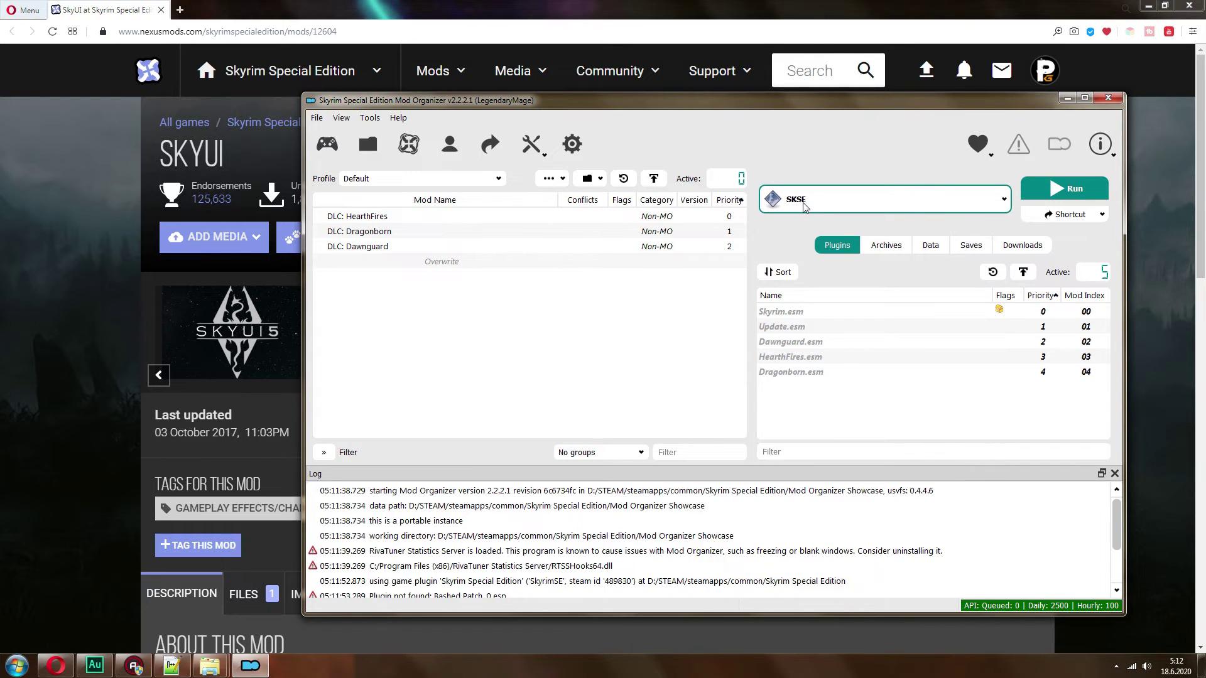
click(826, 203)
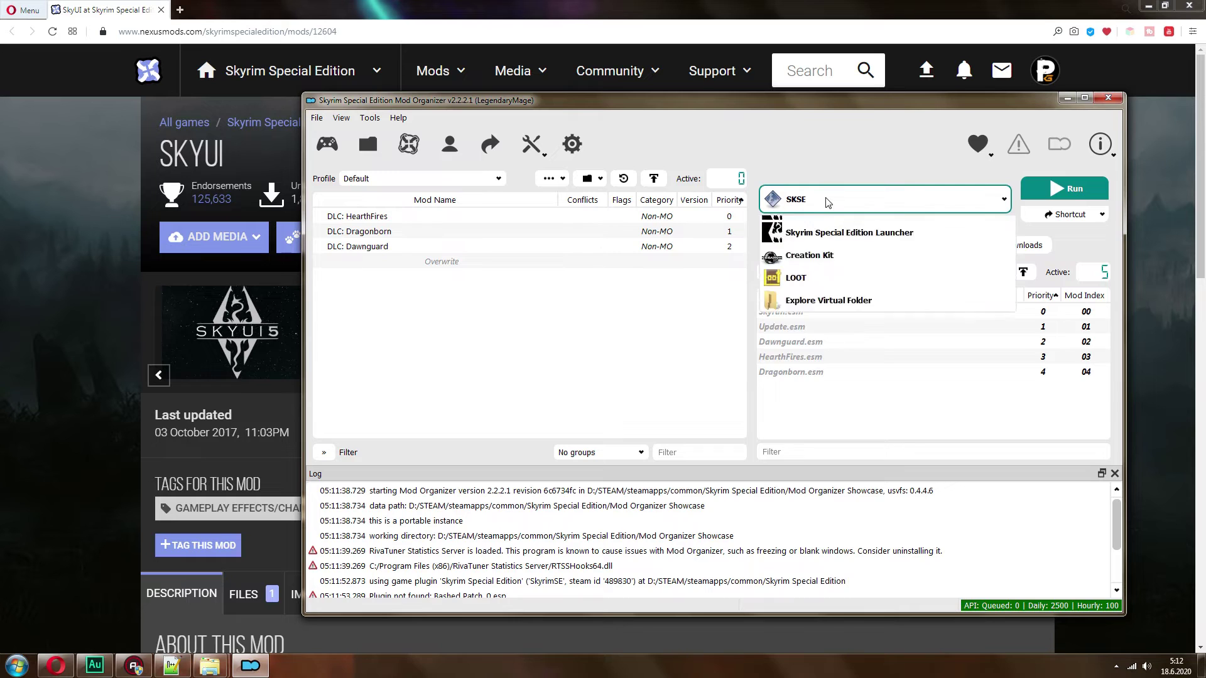
click(834, 209)
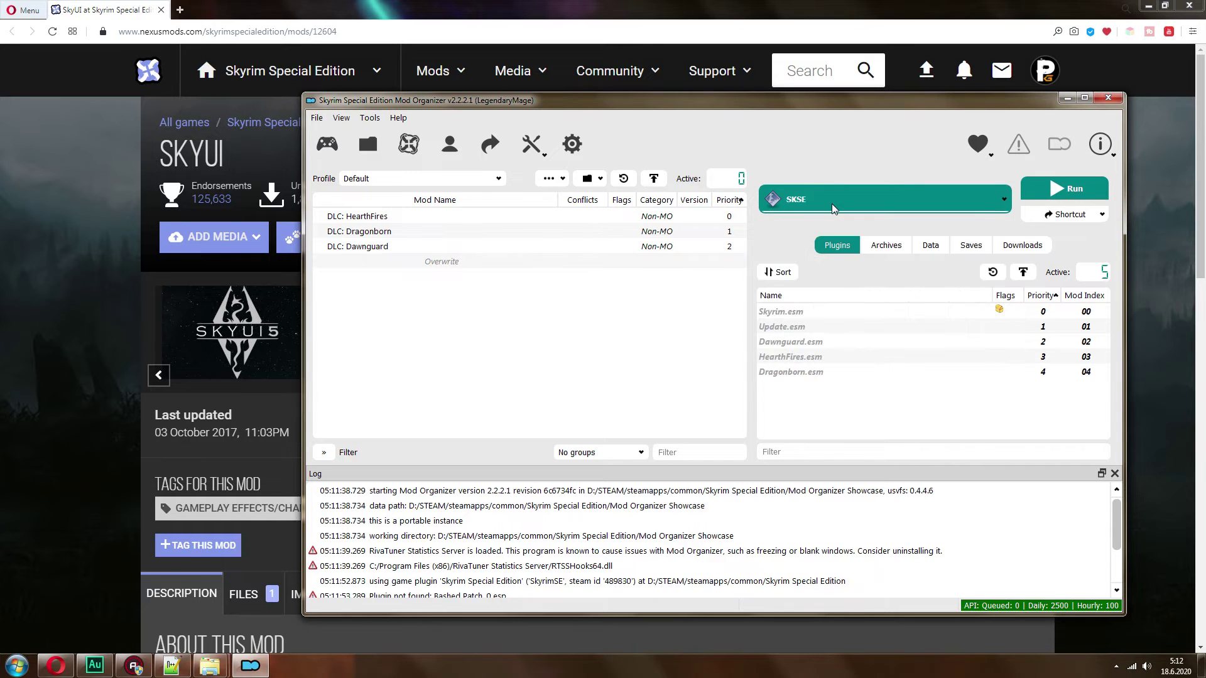
click(1145, 5)
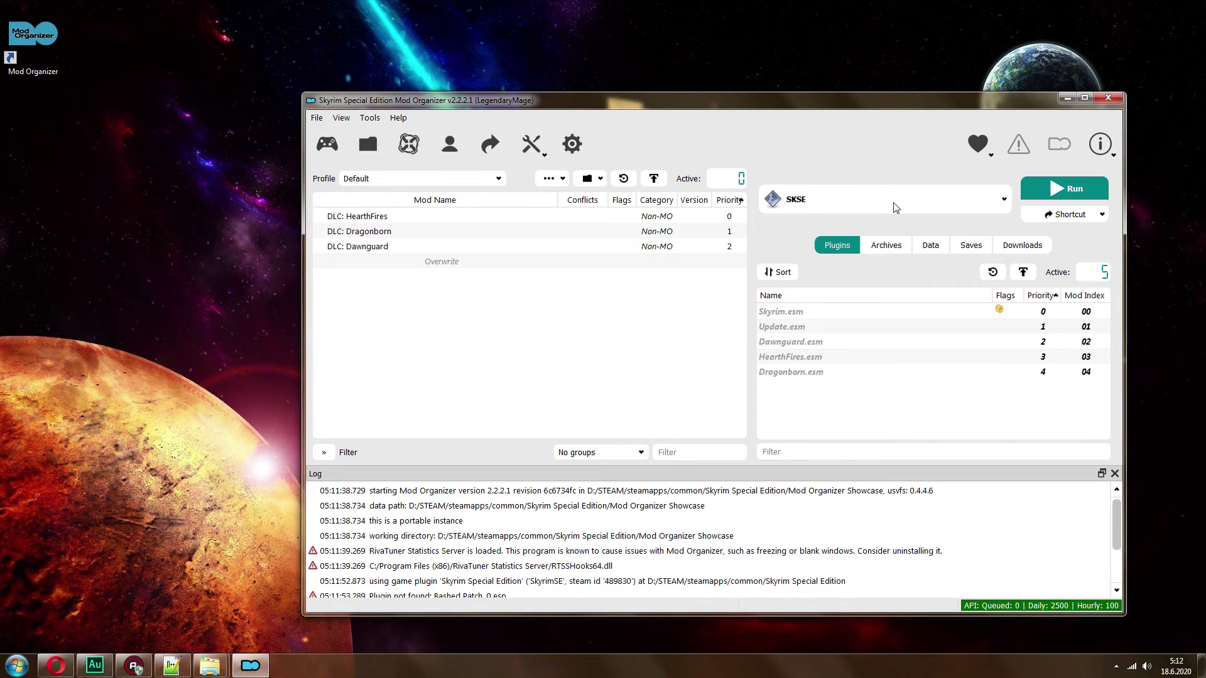
click(1077, 218)
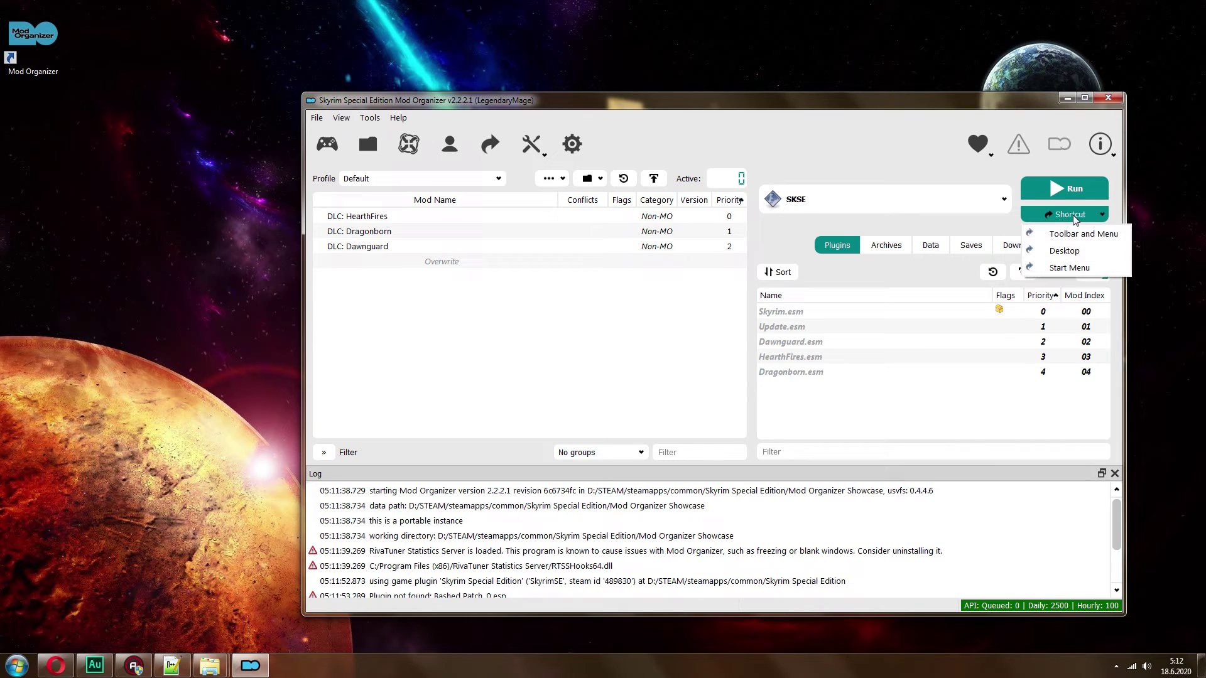
click(1066, 257)
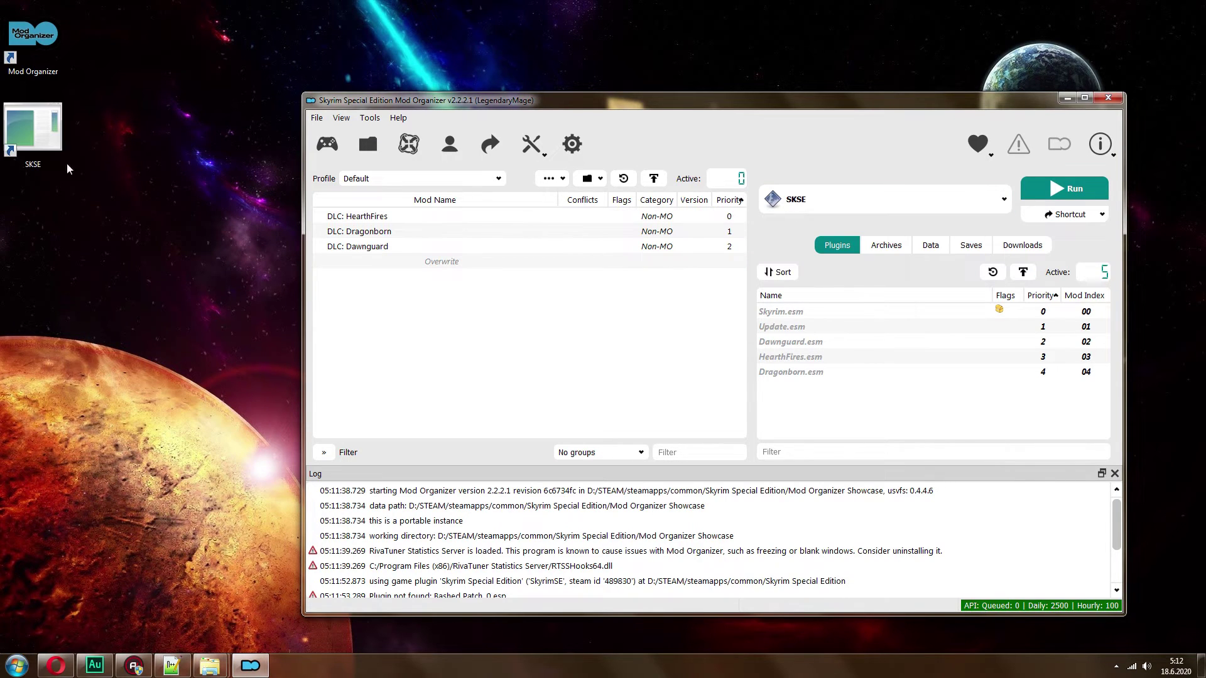
- Rename the SKSE shortcut to 'Skyrim (Showcase)' and place it beside the Mod Organizer shortcut
click(44, 141)
right_click(44, 141)
click(63, 450)
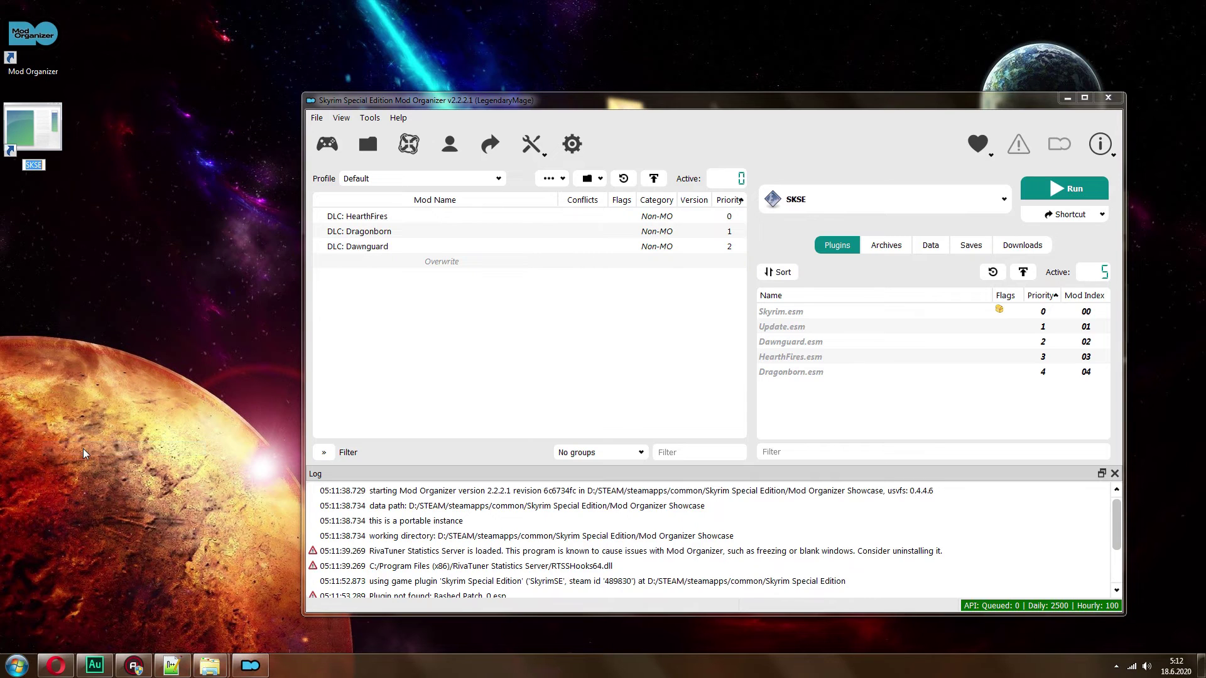
text(Skyrim (S)
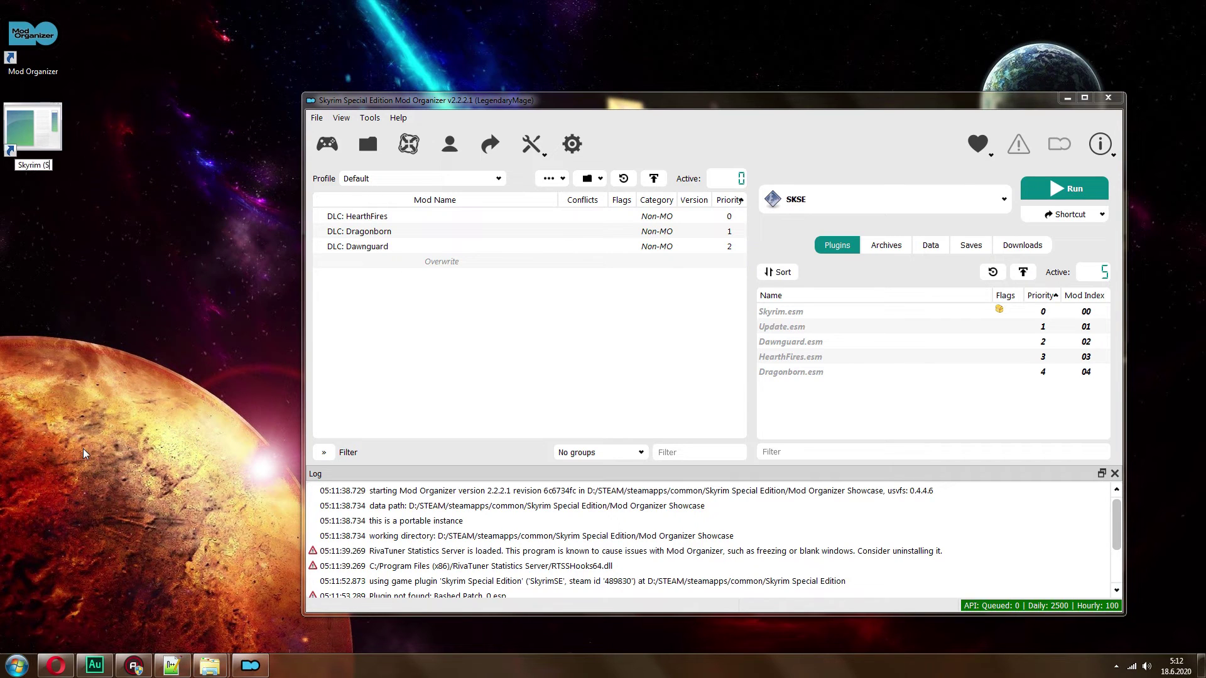
text(howcase))
key(Return)
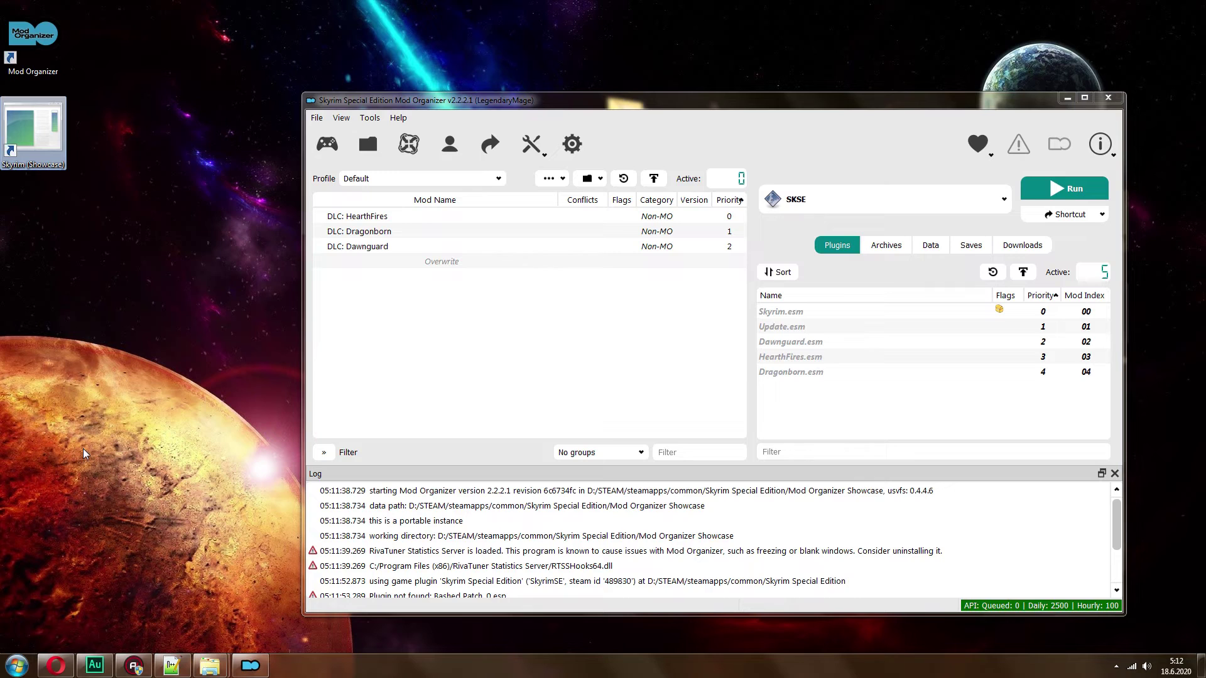
drag(32, 34, 233, 407)
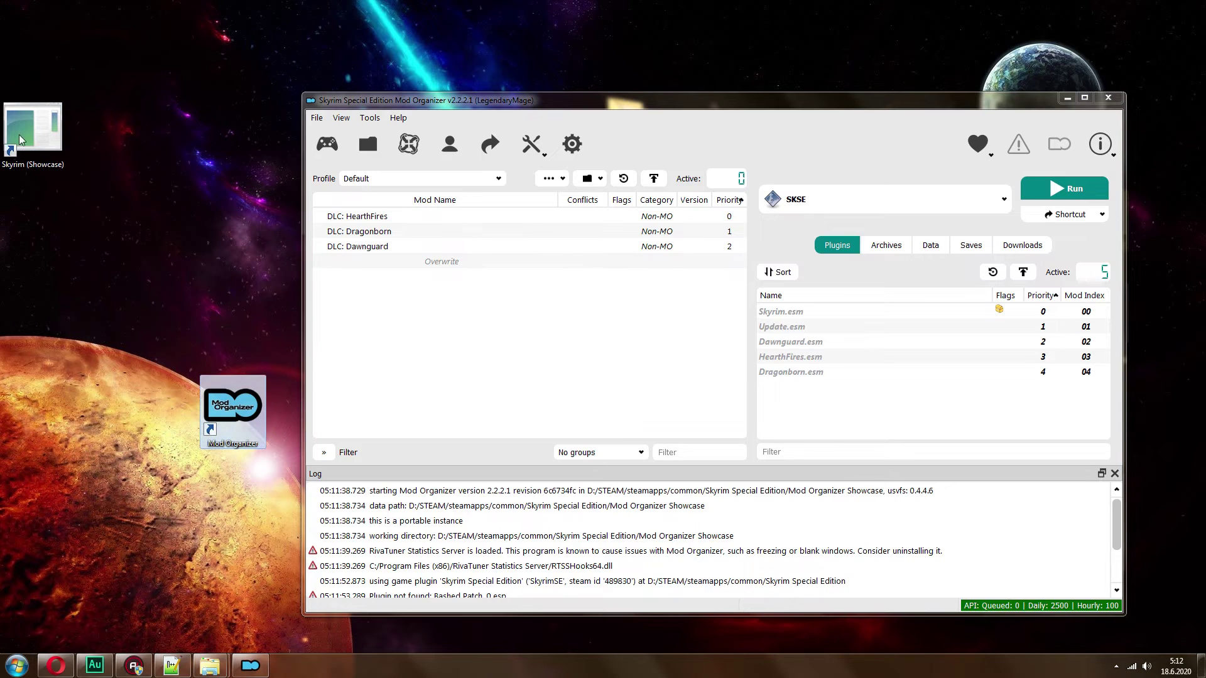
drag(34, 129, 162, 412)
right_click(162, 410)
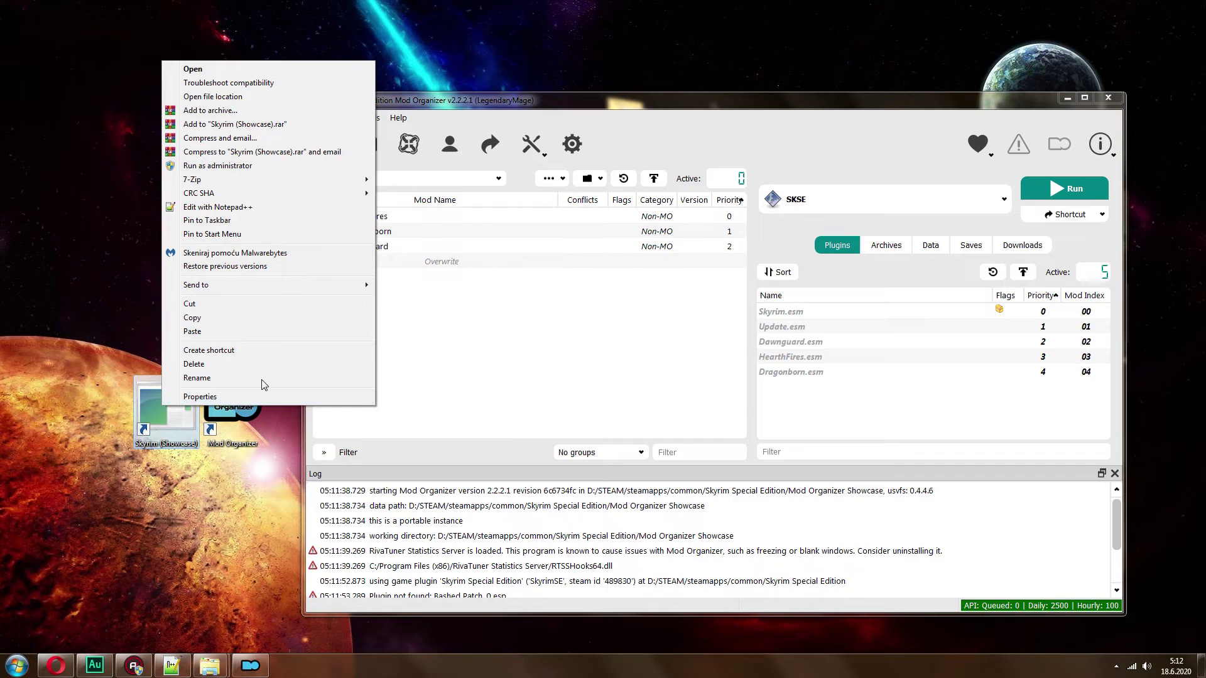
- Open the shortcut's Properties and start browsing for a file to take a new icon from
click(242, 397)
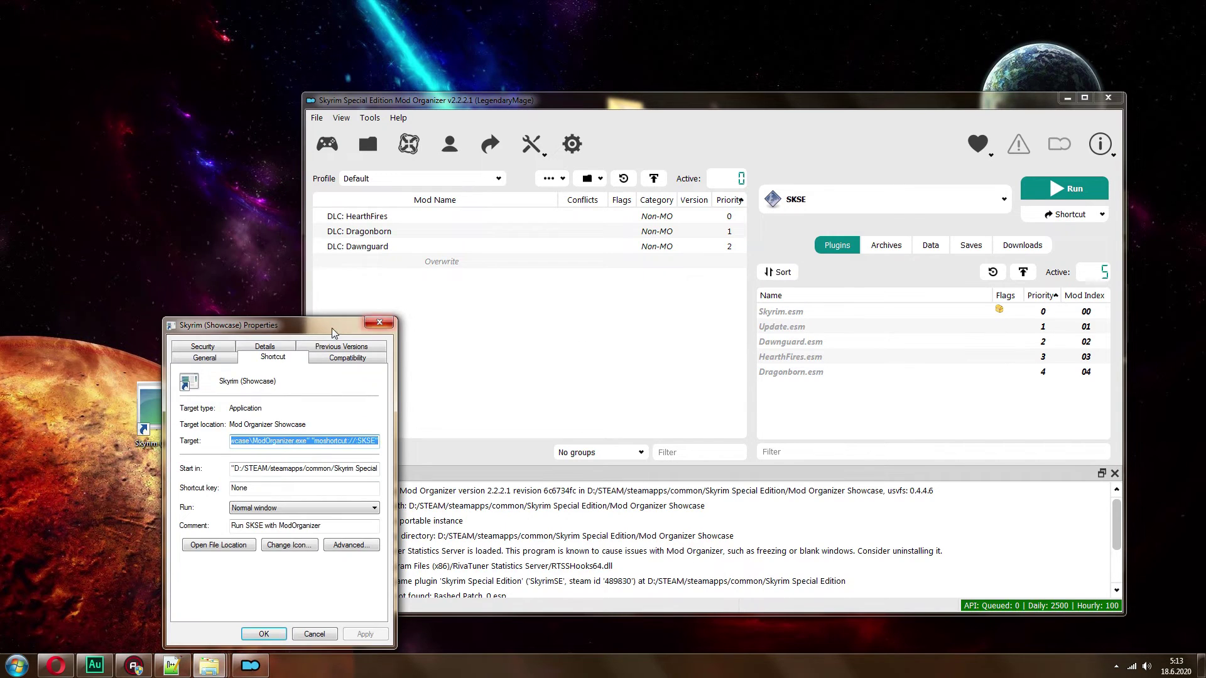
drag(270, 325, 514, 182)
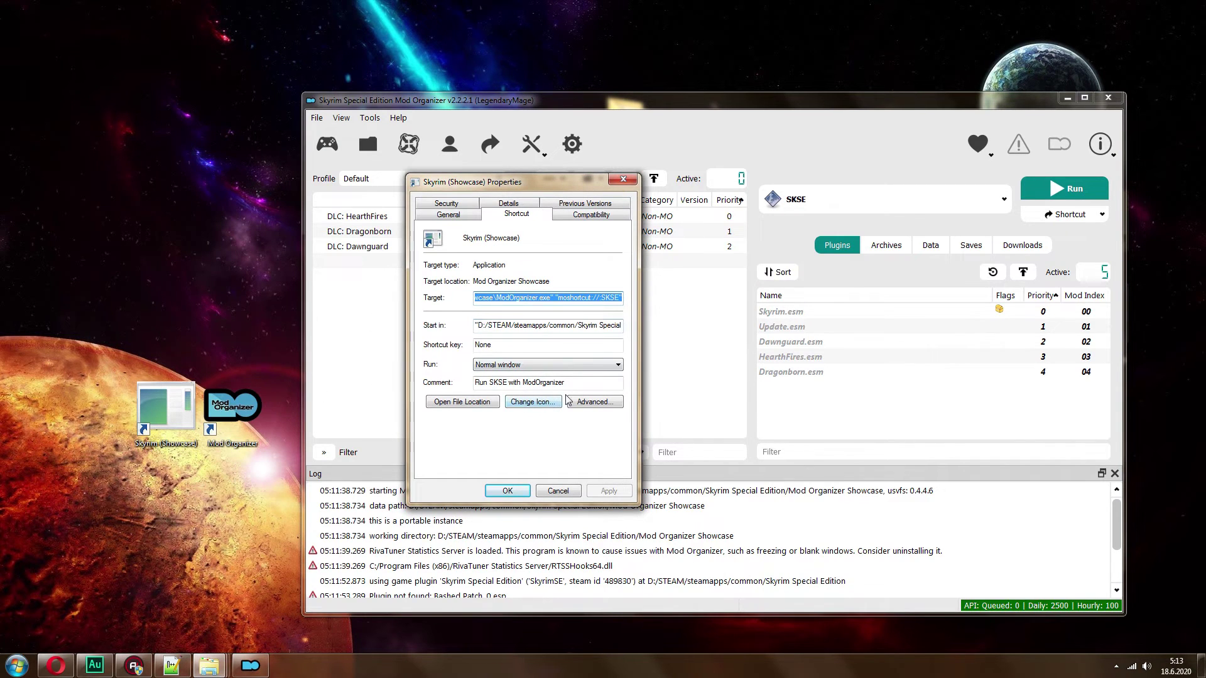
click(536, 405)
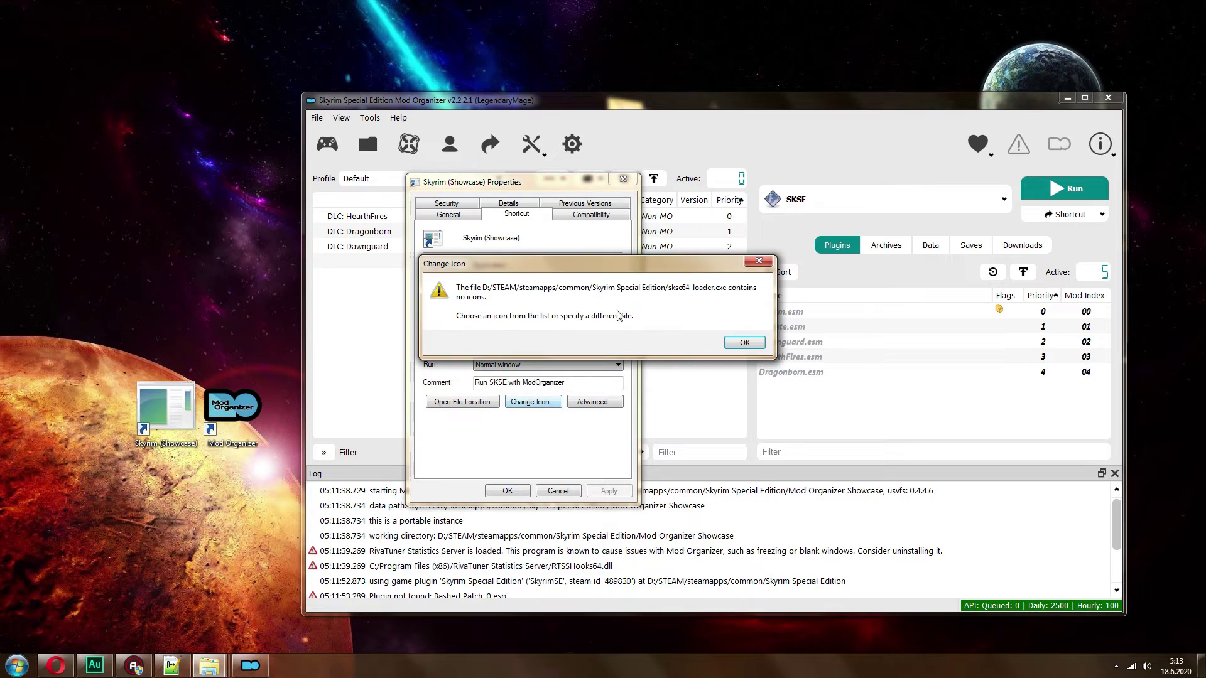
click(730, 341)
click(605, 283)
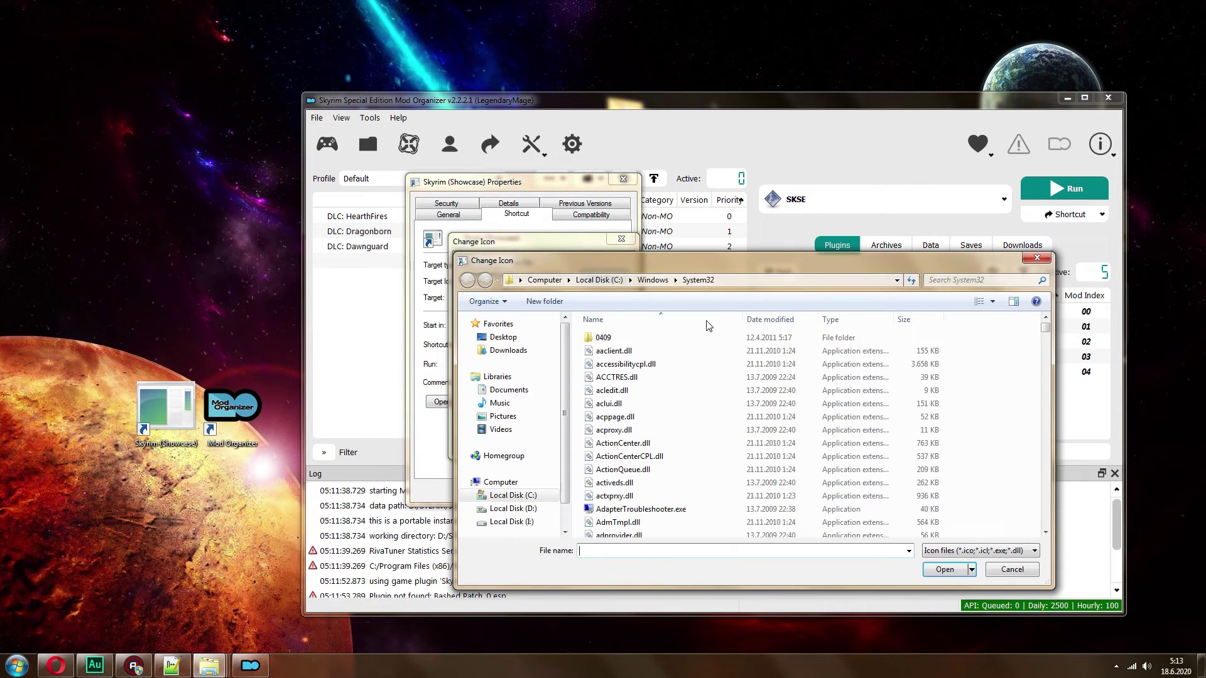
- Apply the icon from D:\STEAM\steamapps\common\Skyrim Special Edition\SkyrimSE.exe to the shortcut
click(485, 498)
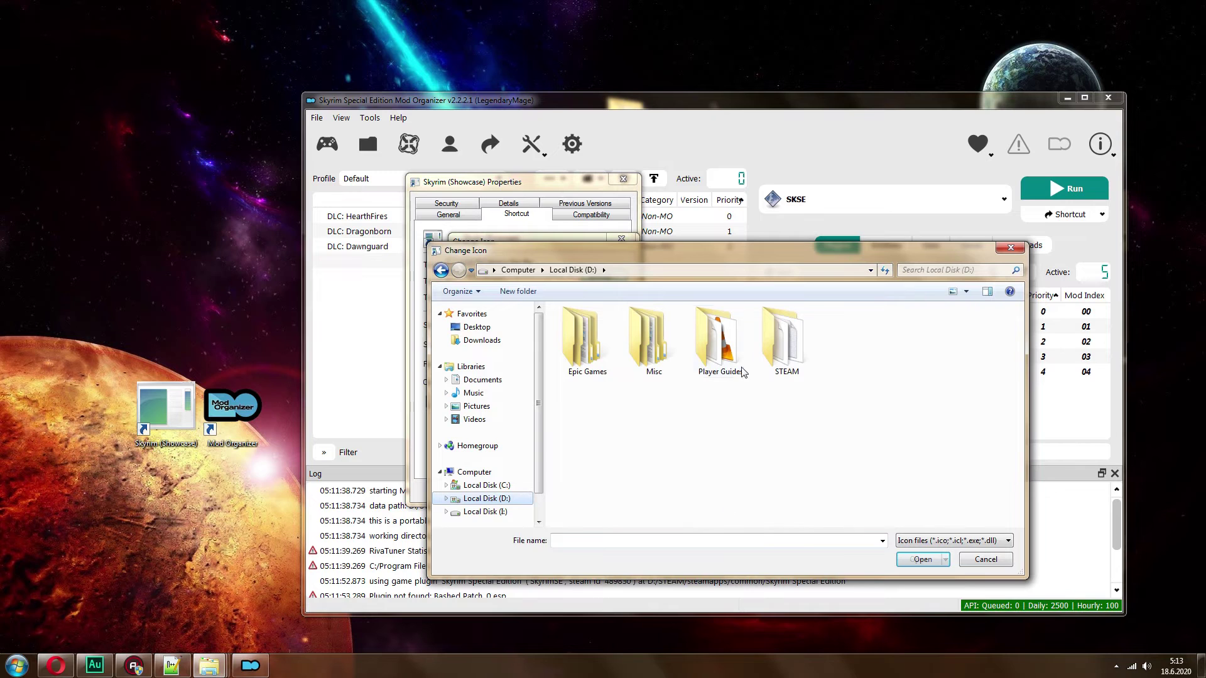
double_click(784, 342)
scroll(631, 402, down, 3)
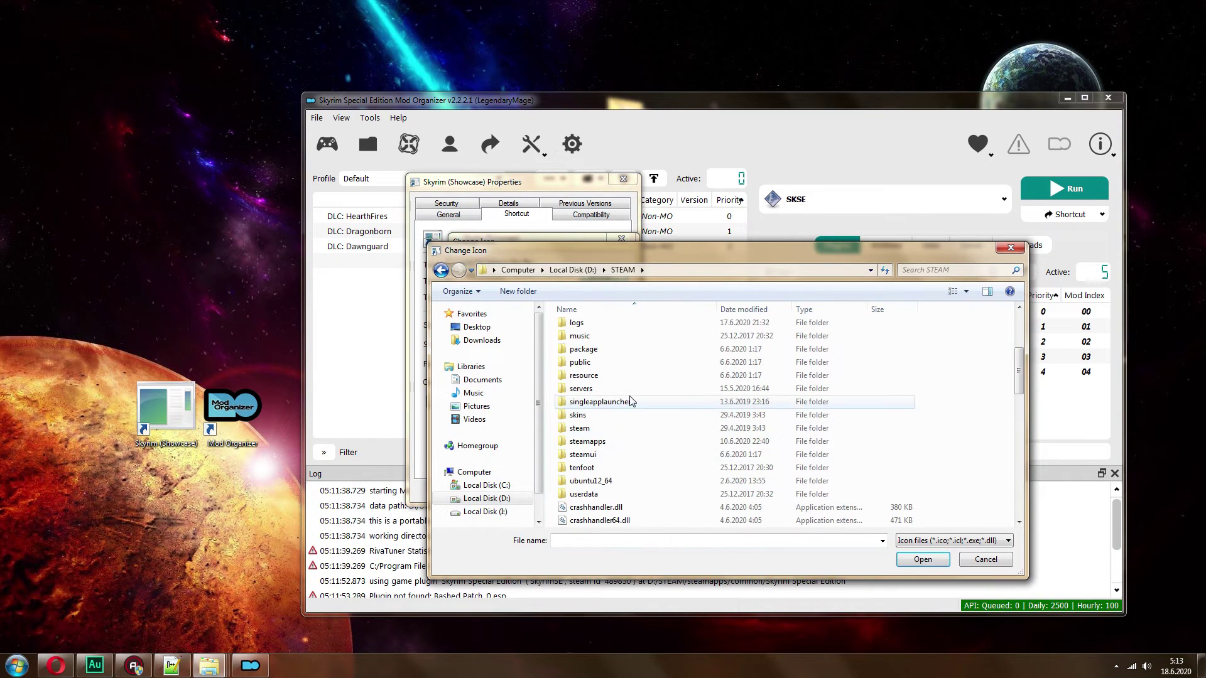
double_click(587, 441)
double_click(587, 327)
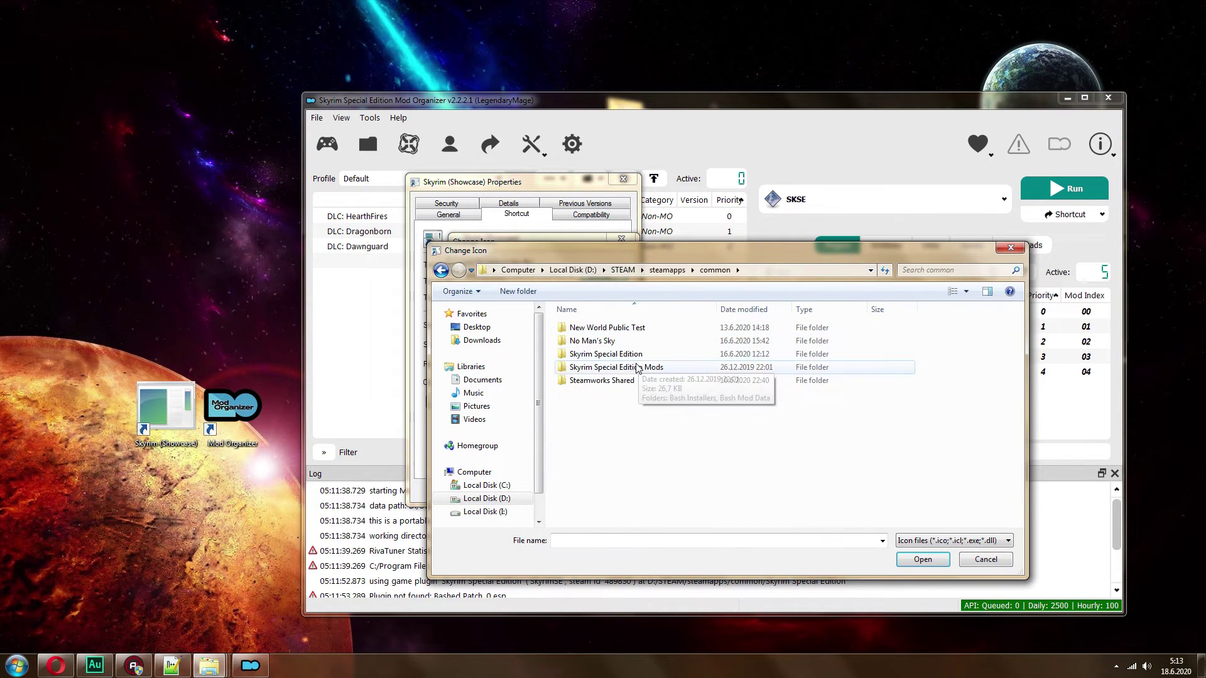
double_click(622, 354)
scroll(622, 409, down, 5)
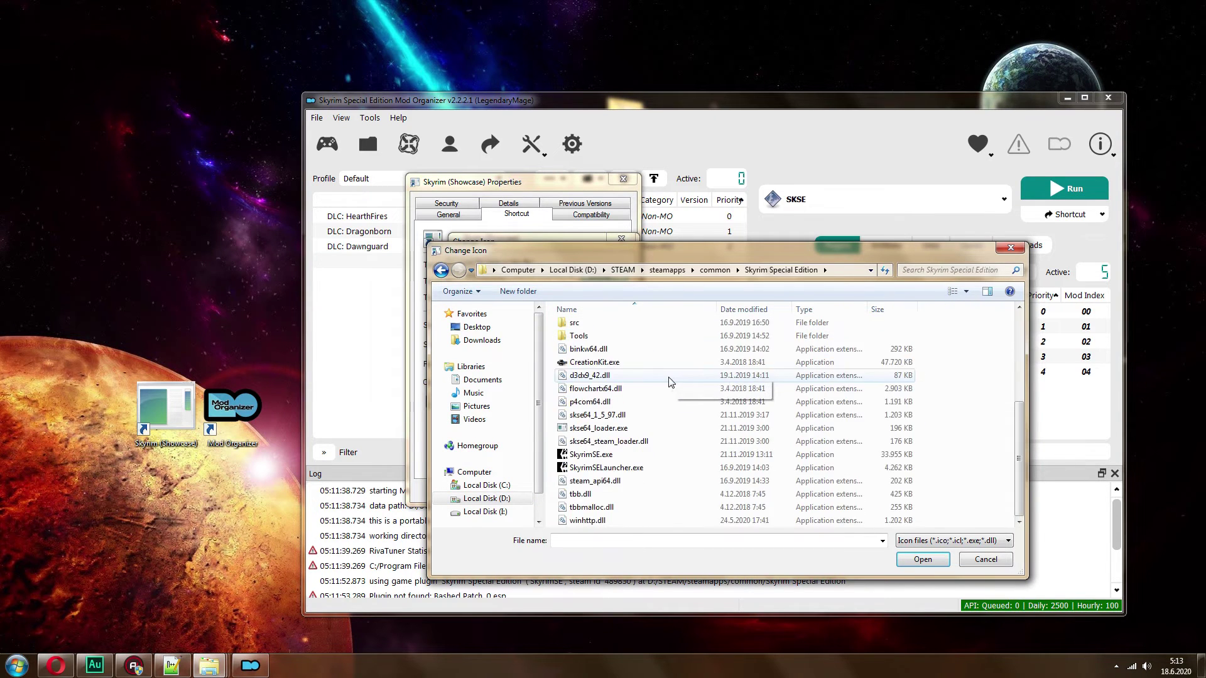
double_click(590, 455)
click(552, 442)
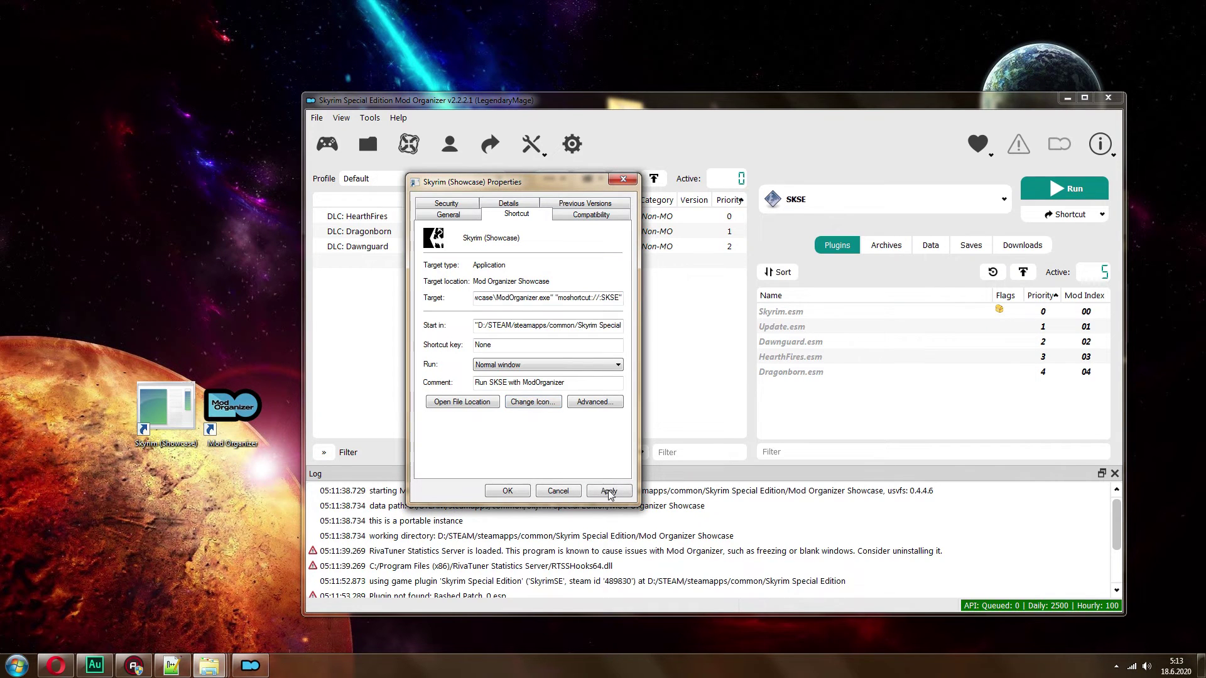
click(608, 490)
click(501, 490)
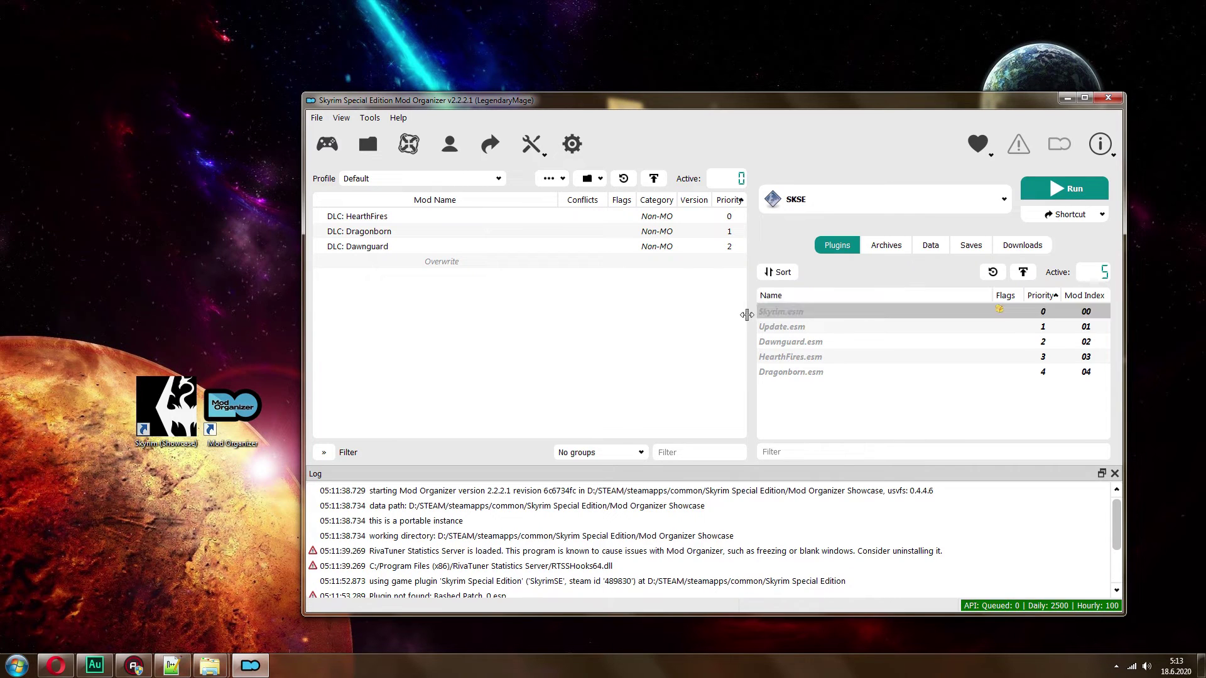
click(169, 410)
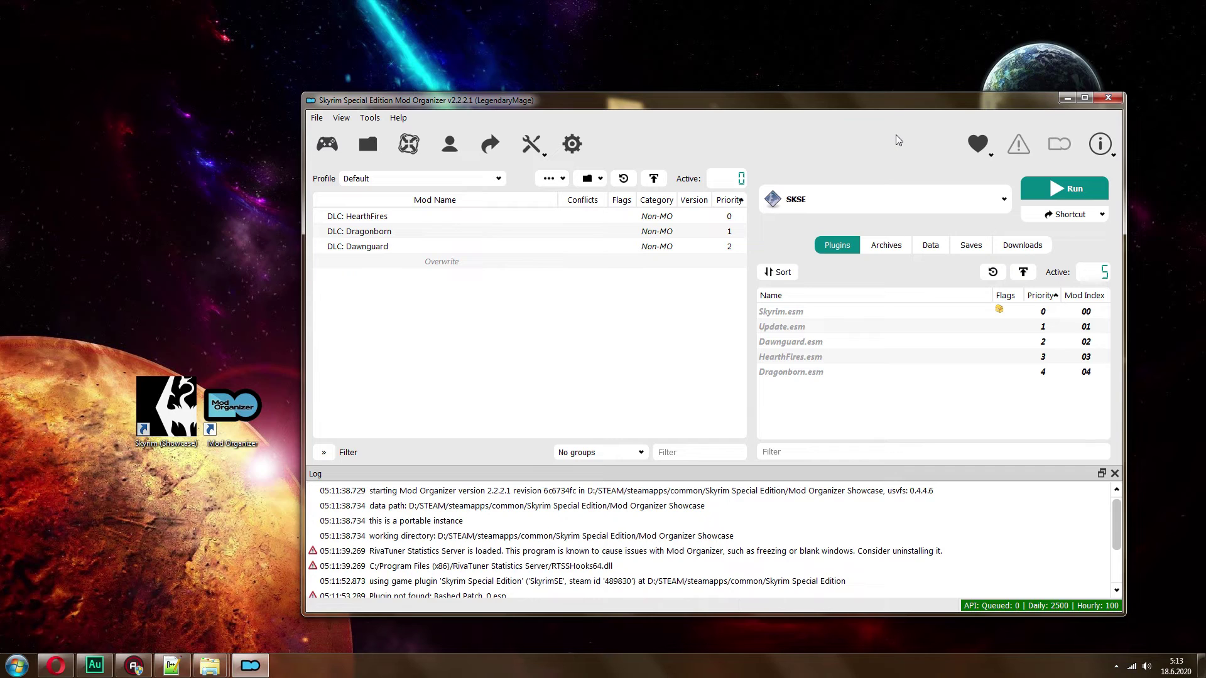
- Review the Steam login settings in Mod Organizer 2's Settings and close them unchanged
click(370, 117)
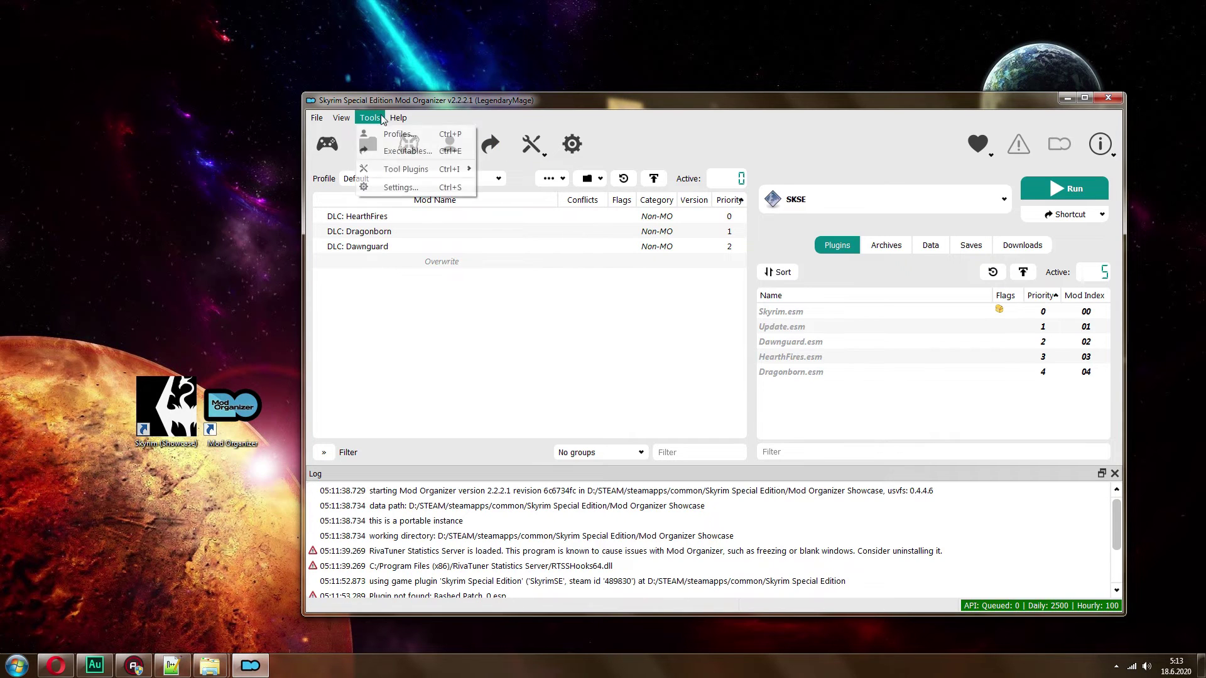
click(383, 183)
click(699, 224)
drag(705, 201, 711, 122)
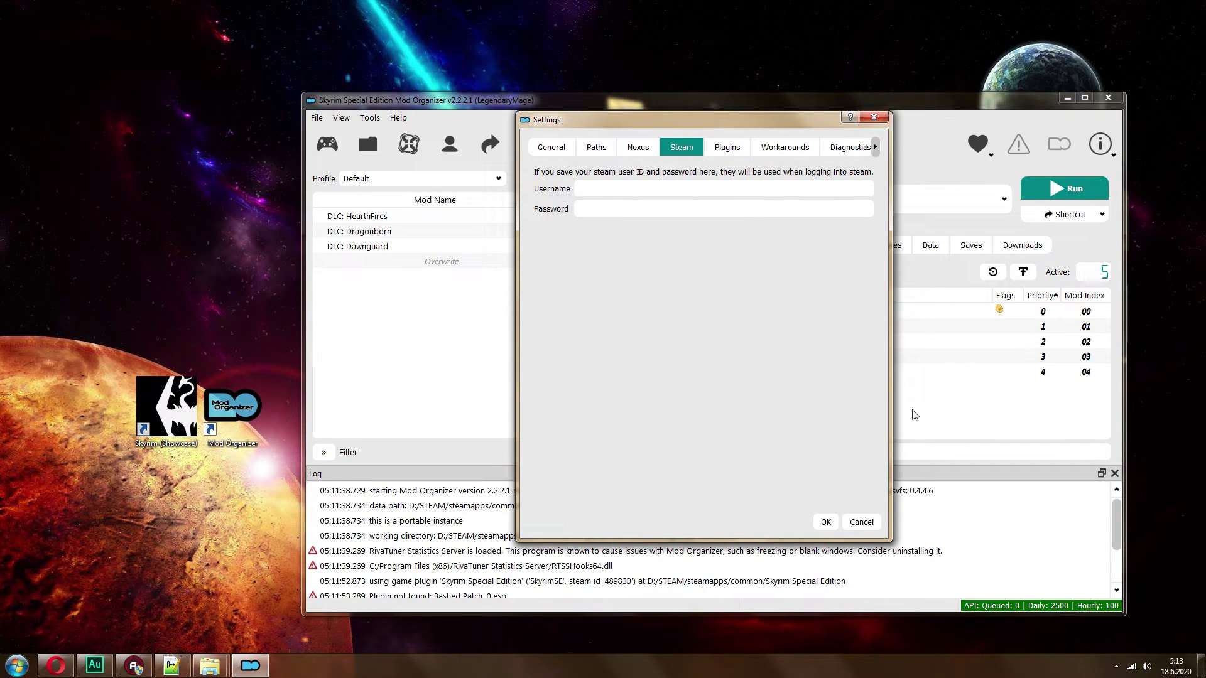
click(875, 119)
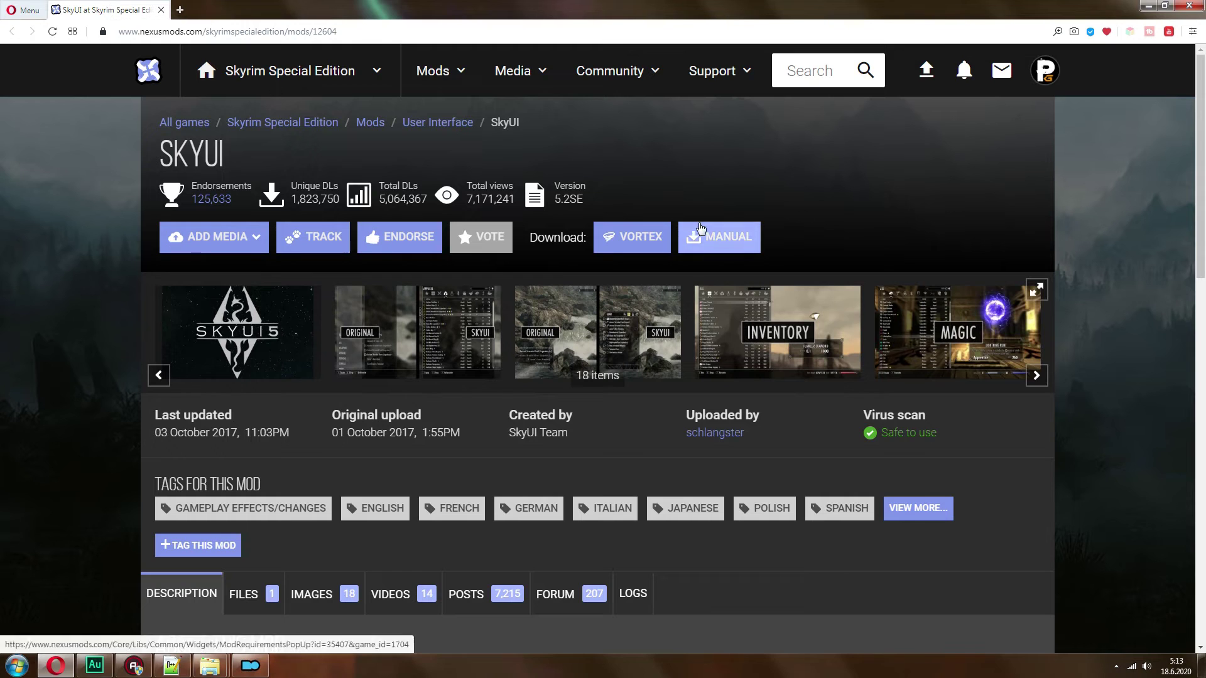
- Manually download SkyUI_5_2_SE from the Main Files, proceeding past the SKSE64 requirement notice
click(255, 35)
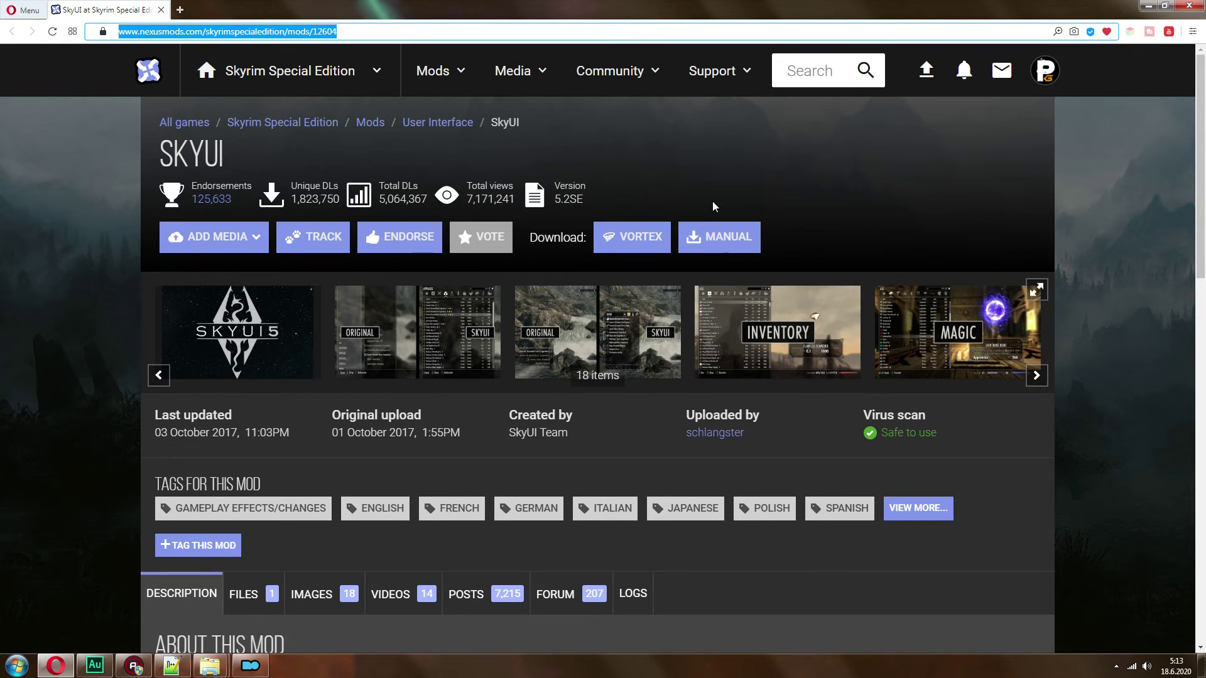
scroll(1020, 244, down, 6)
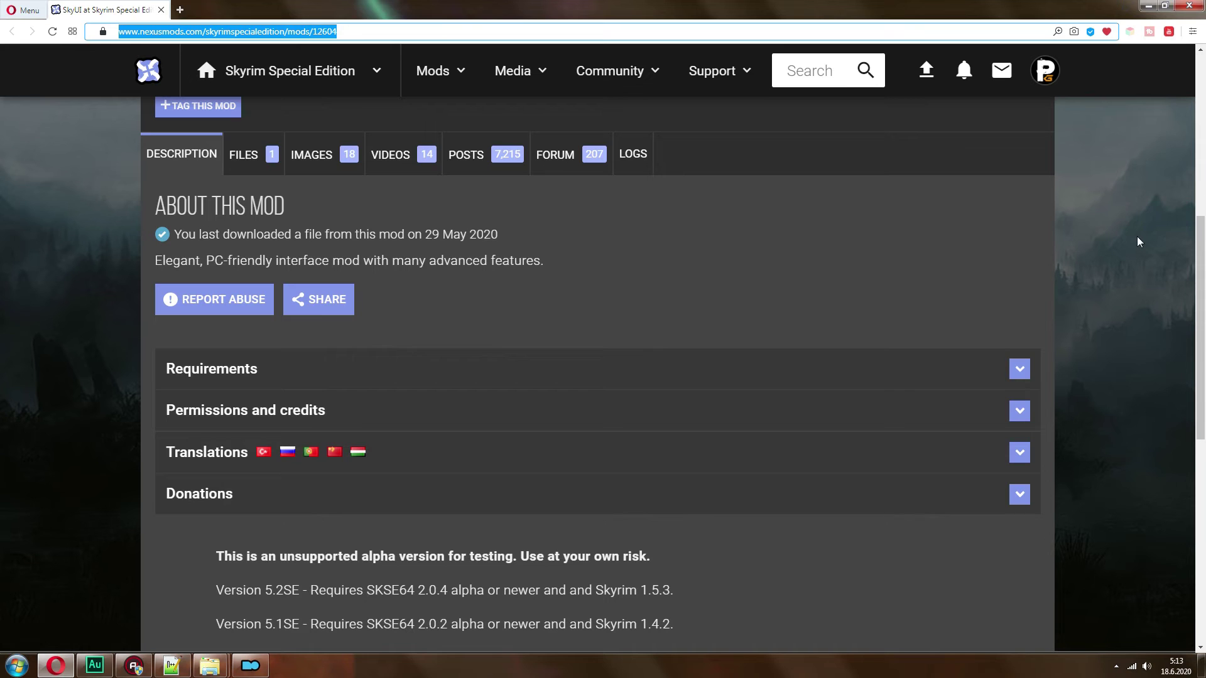
click(245, 154)
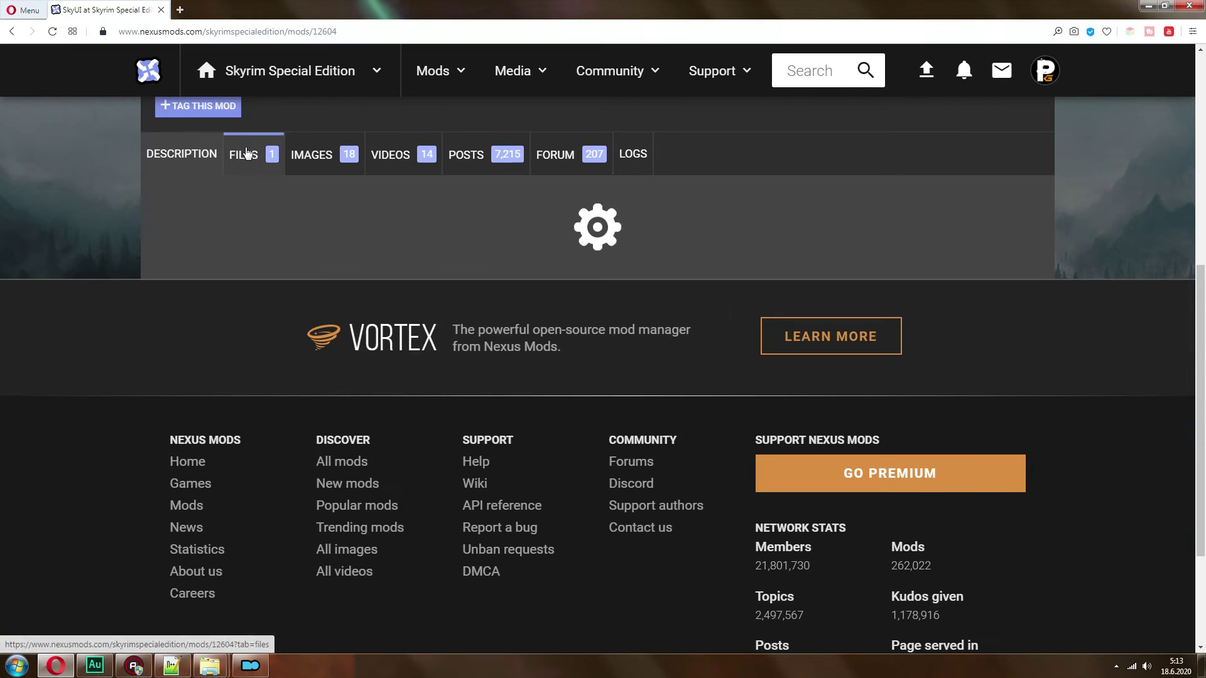
scroll(1200, 202, down, 2)
scroll(1200, 202, down, 1)
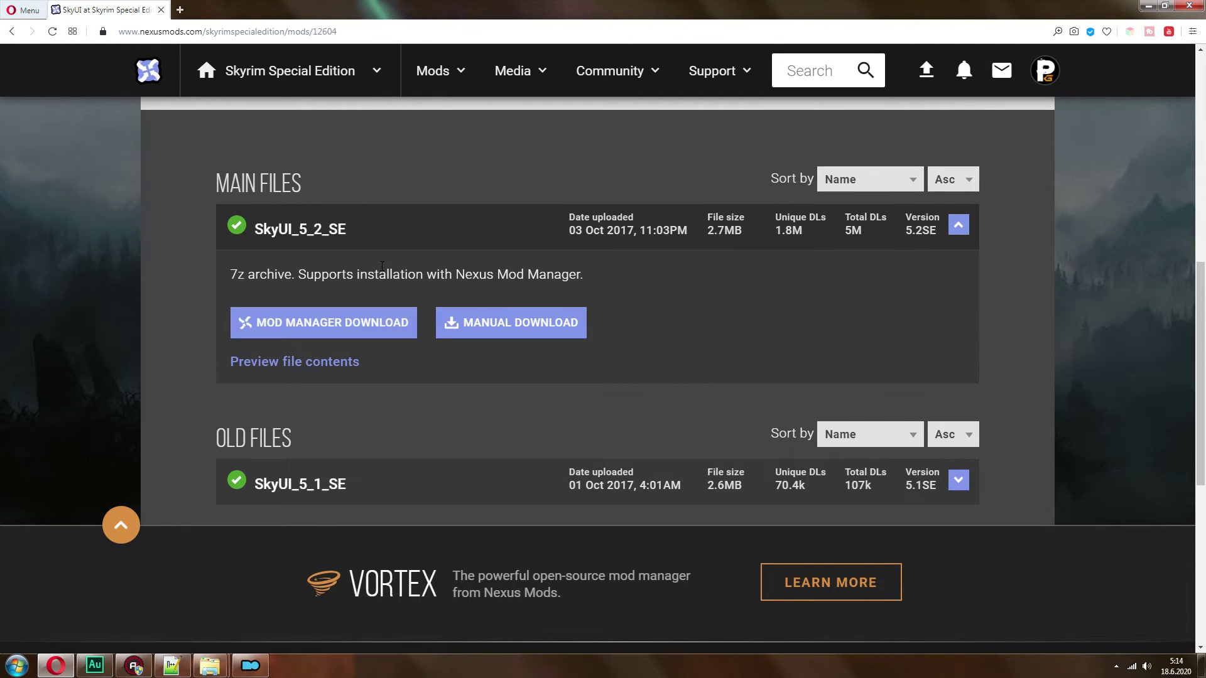
click(536, 323)
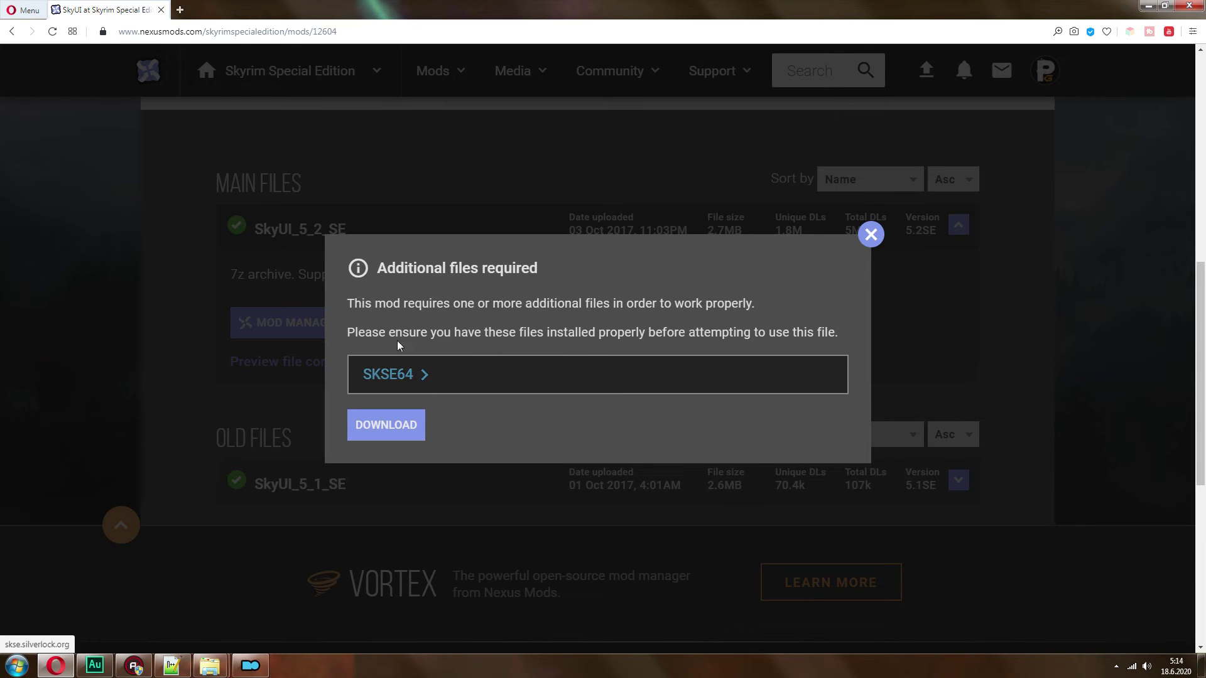
click(398, 431)
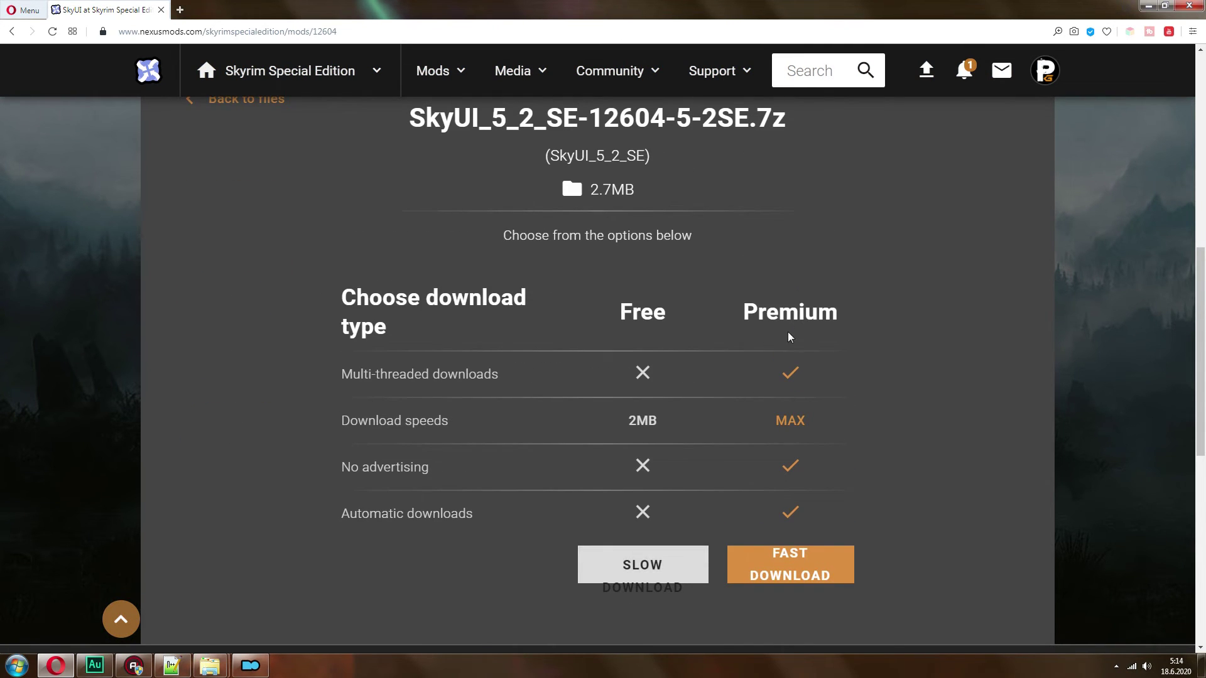
- Download the SkyUI_5_2_SE-12604-5-2SE.7z archive via Slow Download and save it to Local Disk (D:)
scroll(931, 269, up, 6)
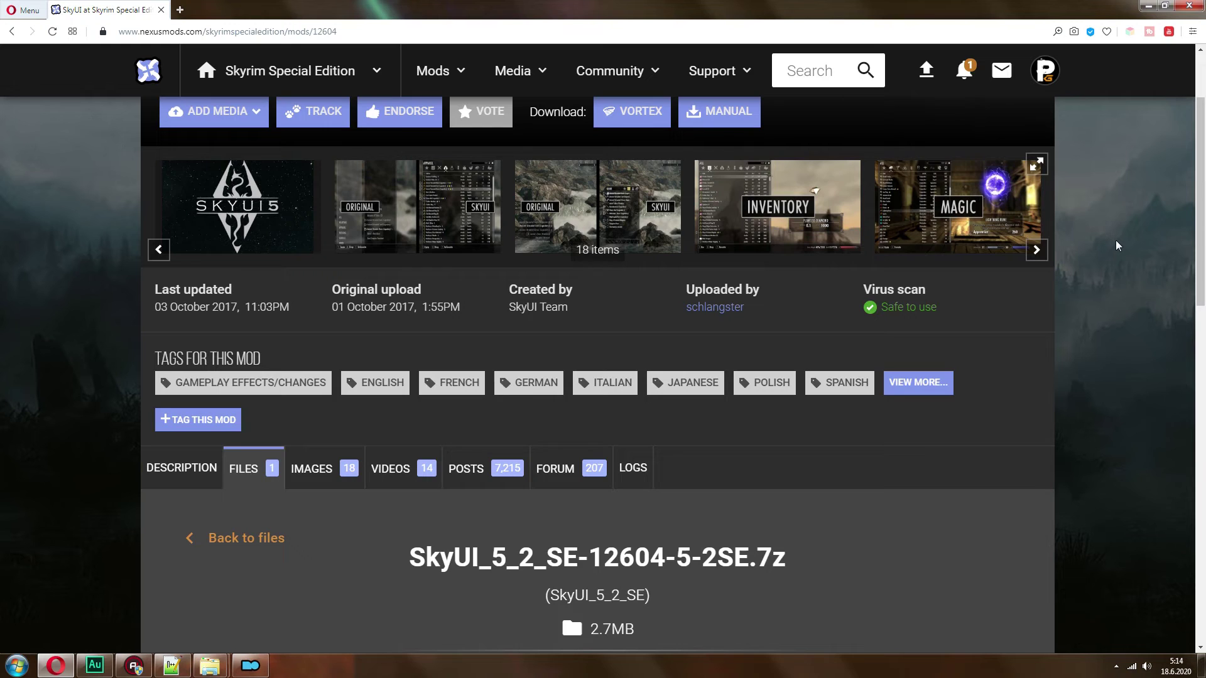
scroll(1119, 245, down, 7)
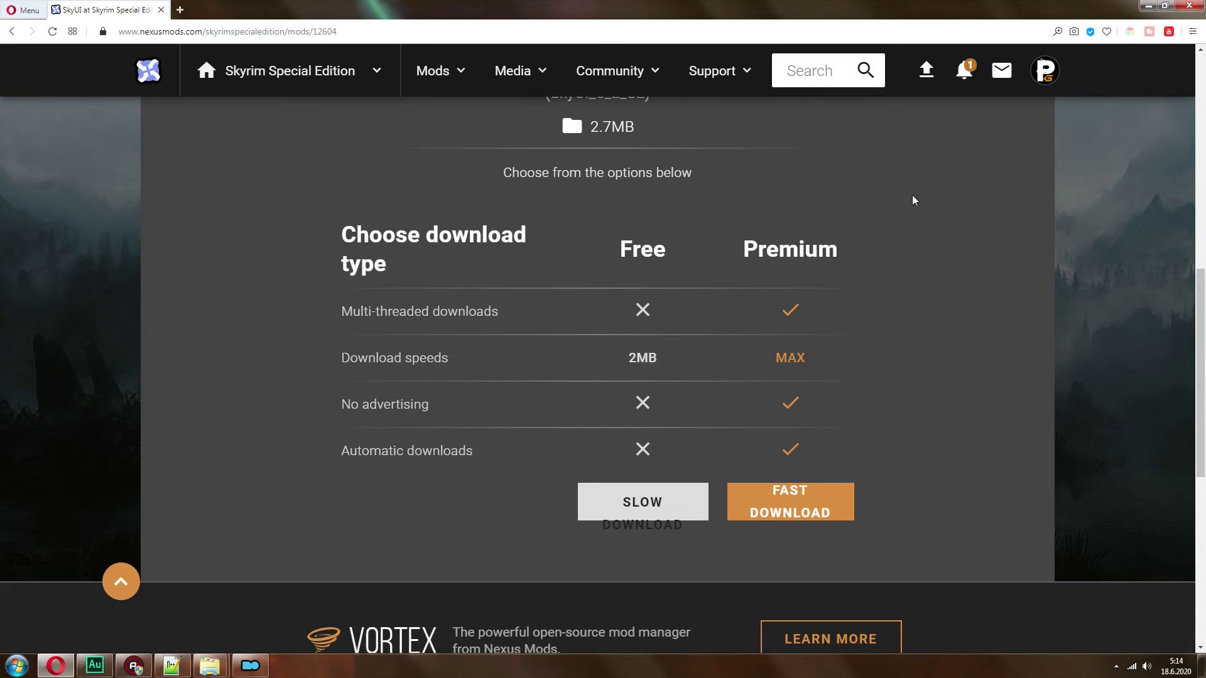
click(625, 502)
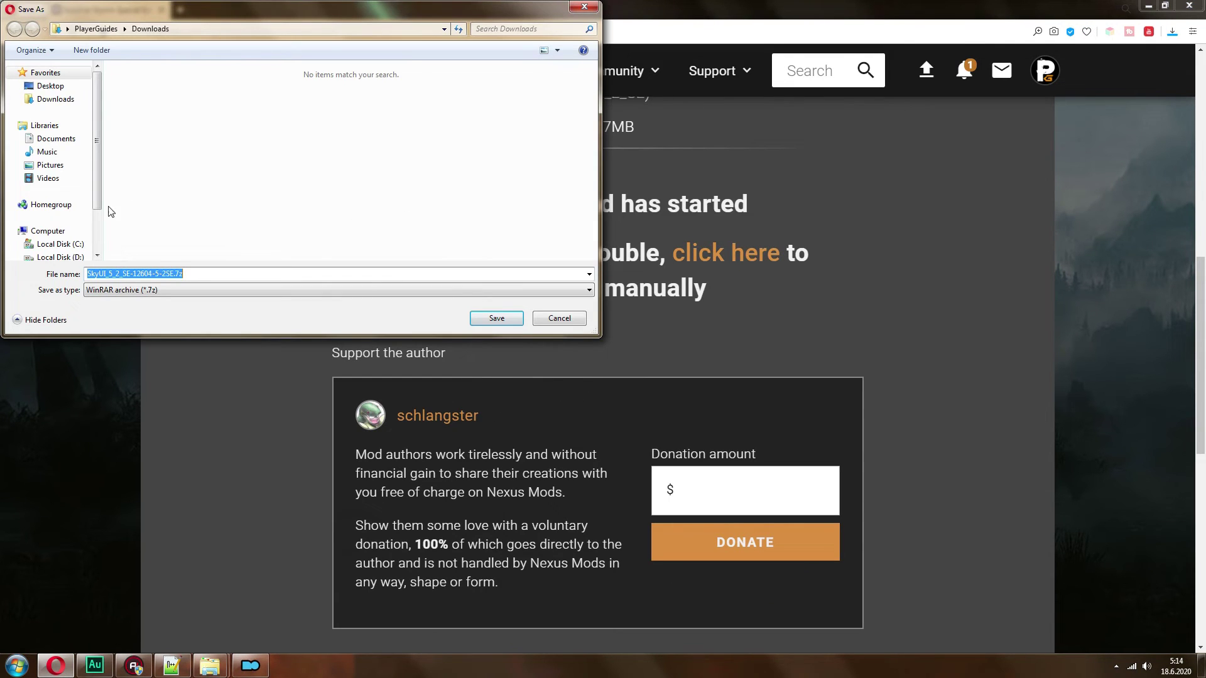
scroll(96, 221, down, 2)
click(59, 186)
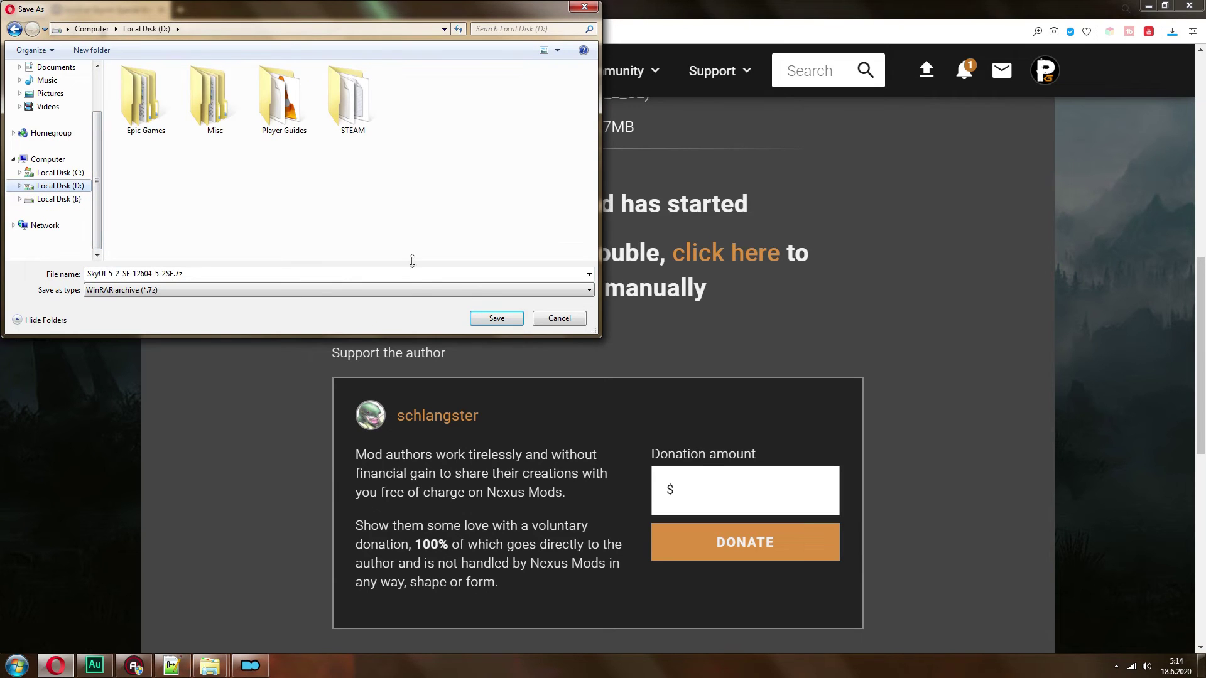
click(492, 319)
click(487, 319)
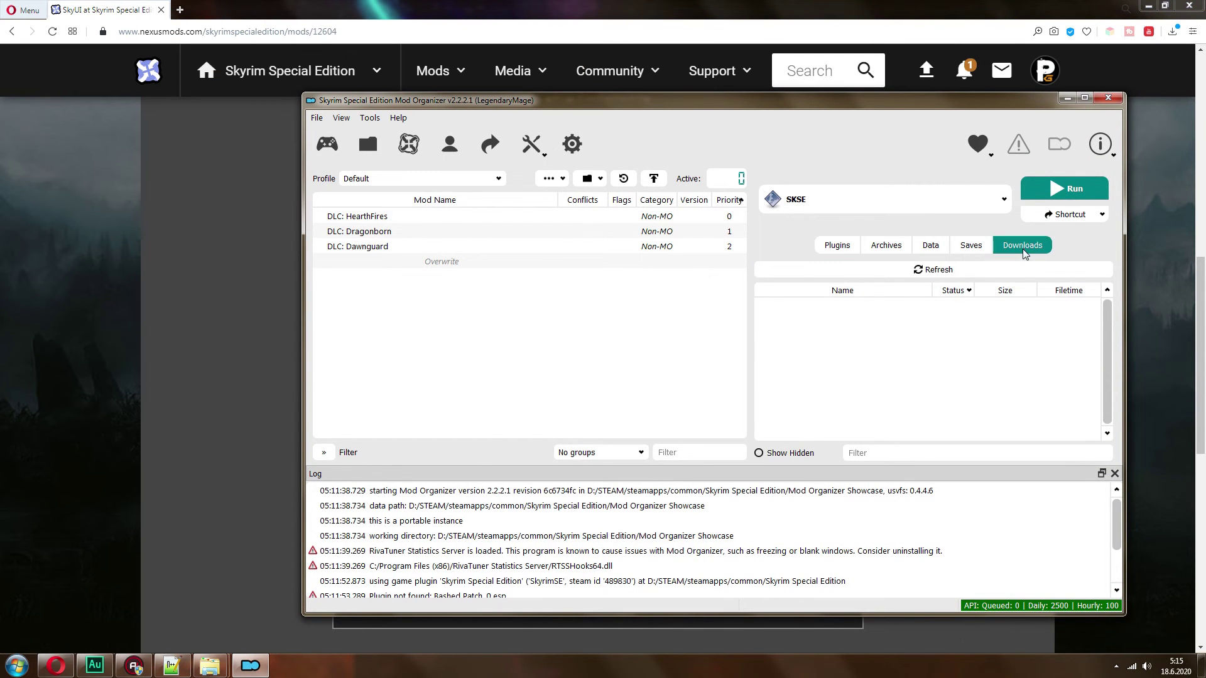
- Check that the Mod Organizer Showcase downloads folder is empty in Explorer, then close Explorer
mouse_move(210, 666)
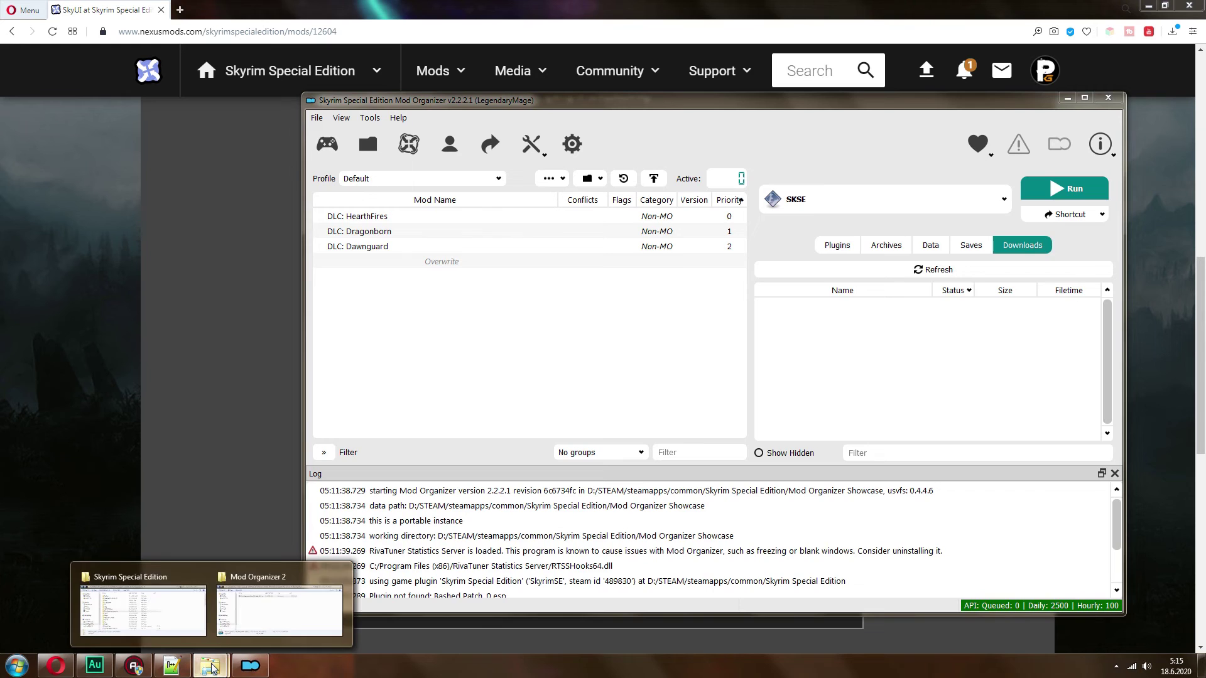
click(142, 600)
double_click(553, 407)
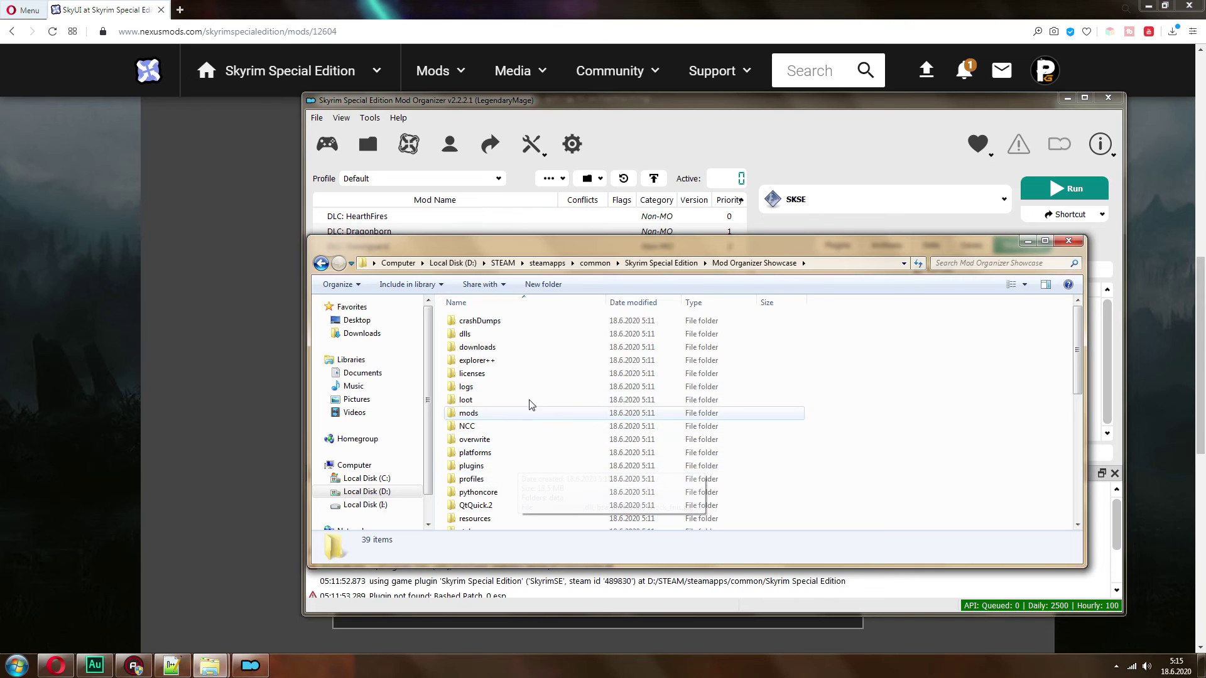
double_click(492, 347)
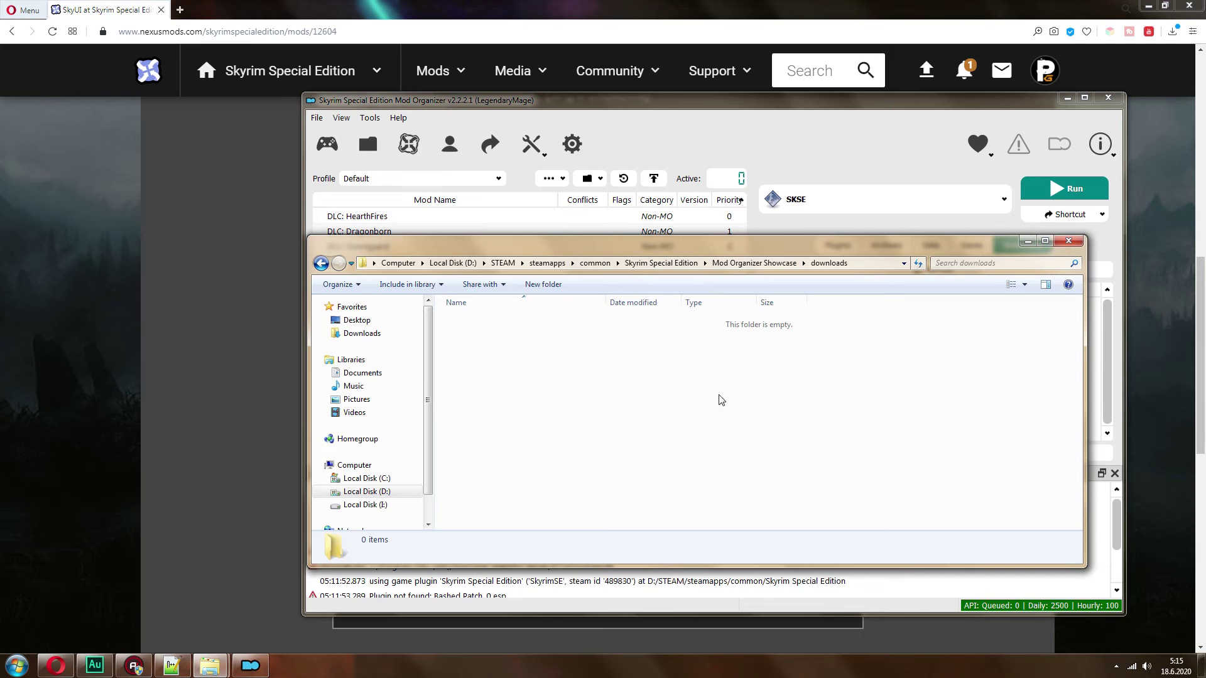
click(321, 263)
click(1068, 240)
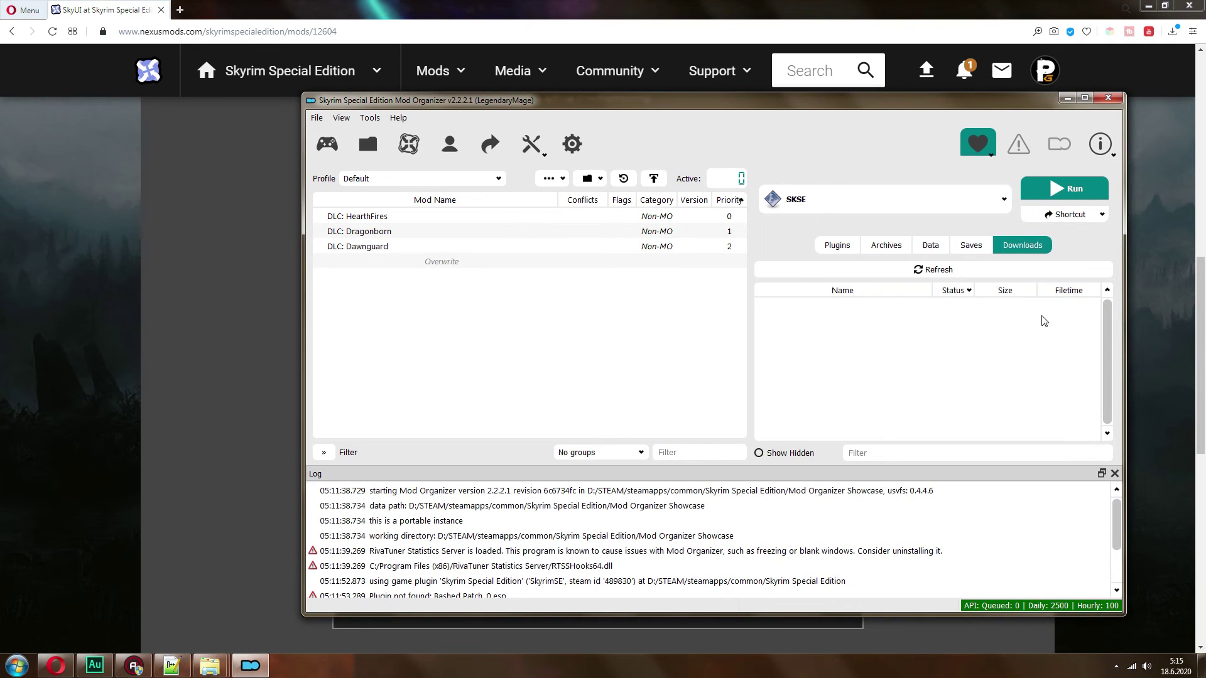
- Manually install the SkyUI .7z archive from D: with <data> checked, then enable SkyUI_5_2_SE
click(366, 154)
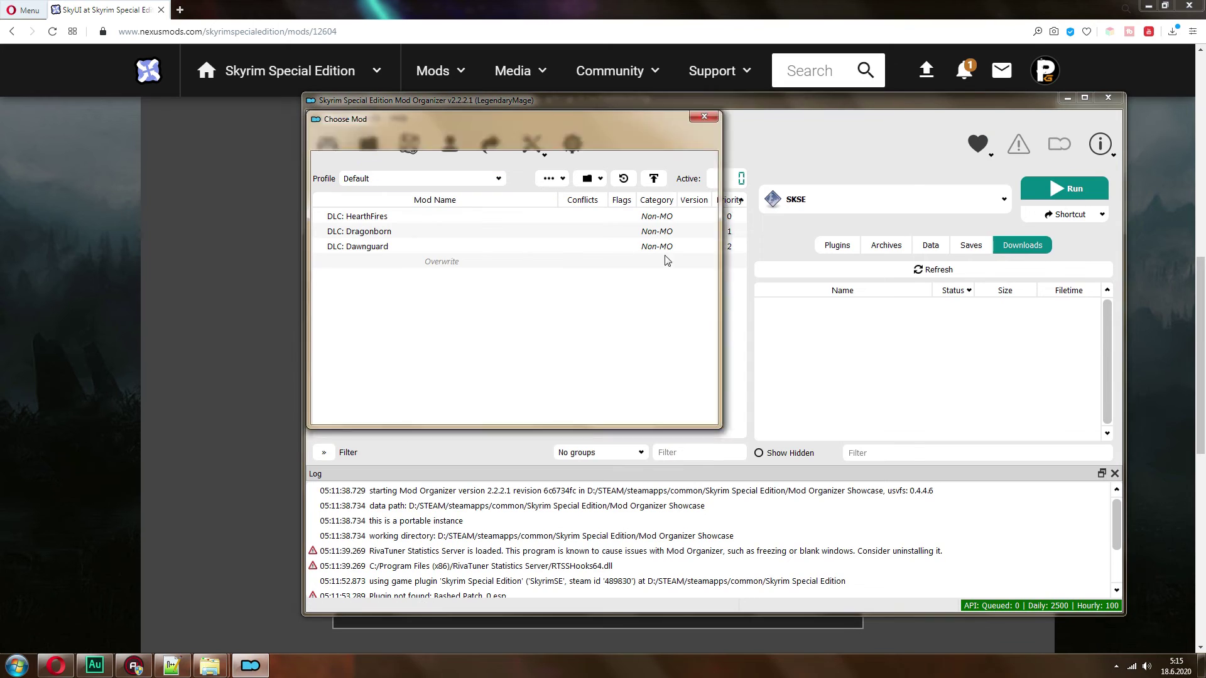
click(366, 367)
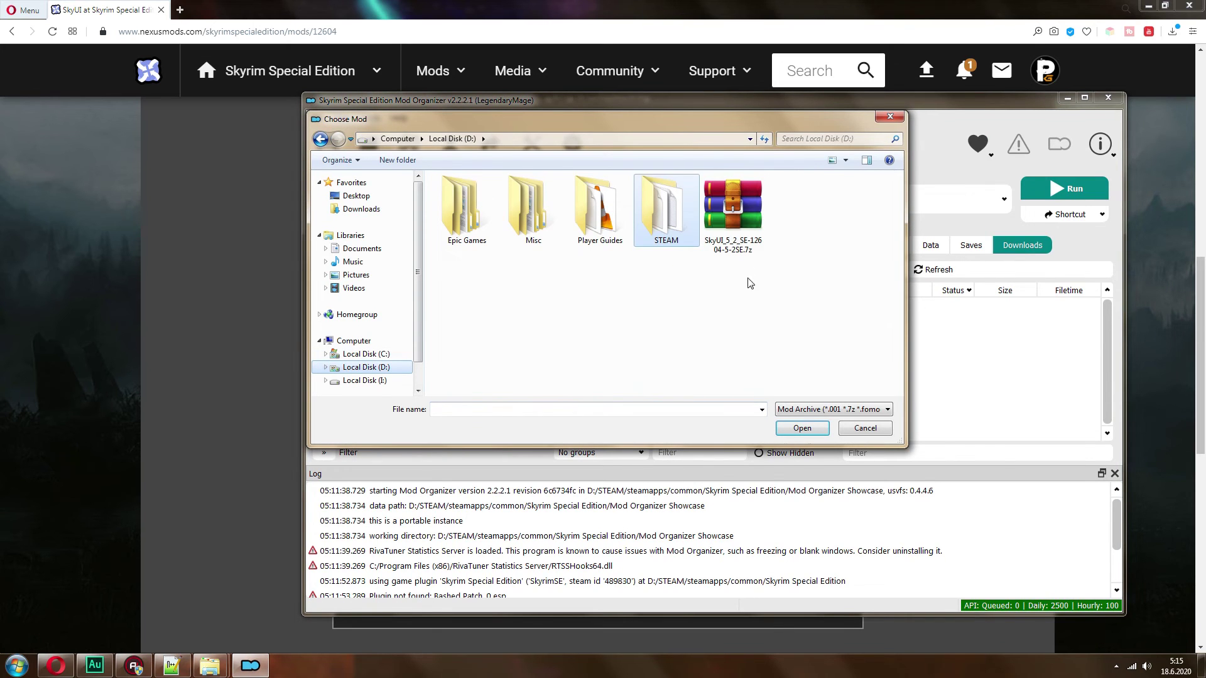
click(751, 223)
double_click(746, 213)
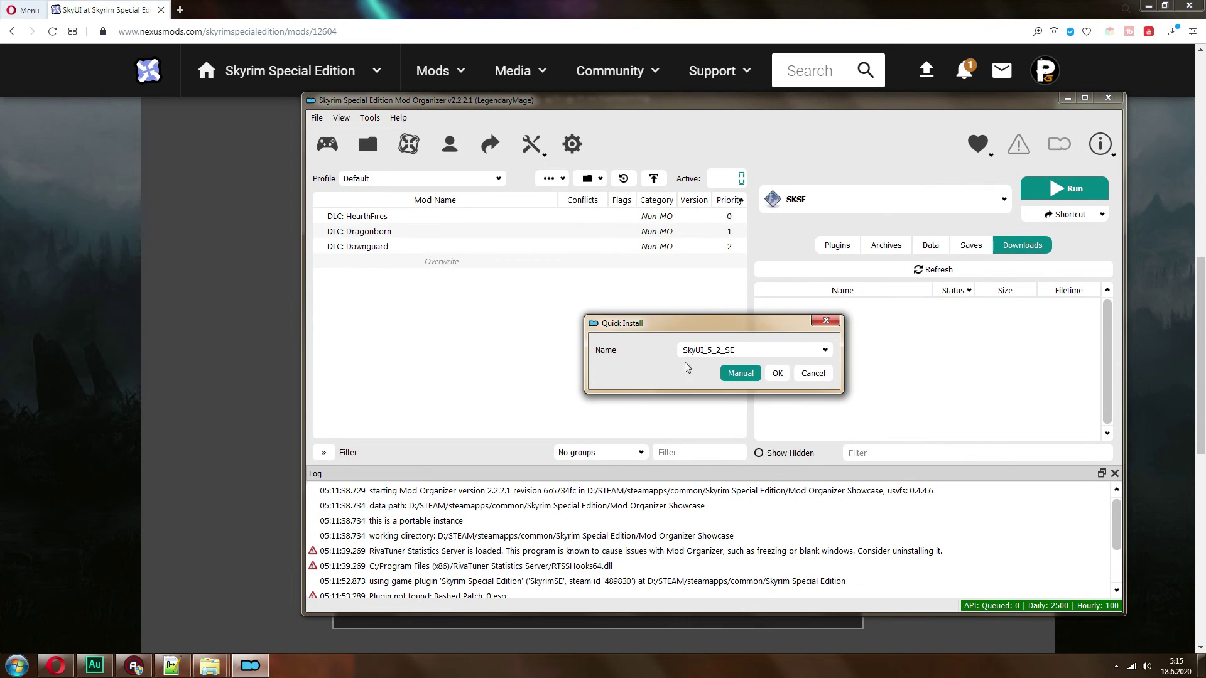
click(743, 378)
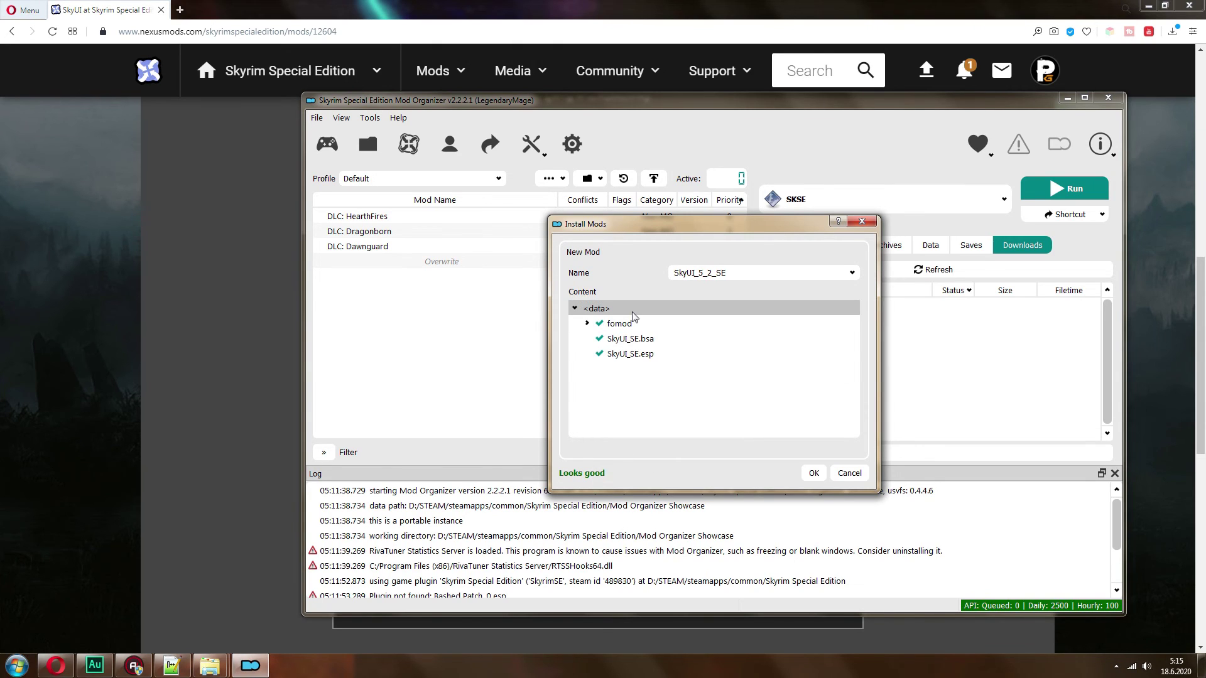
right_click(605, 310)
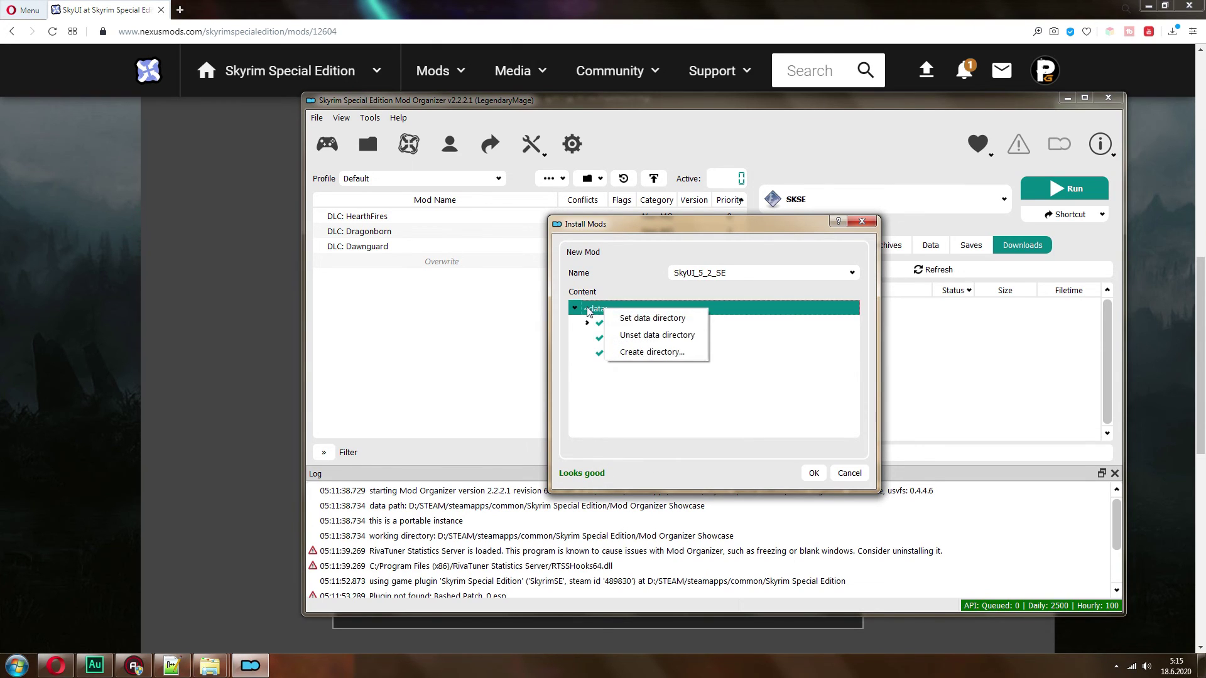
click(619, 384)
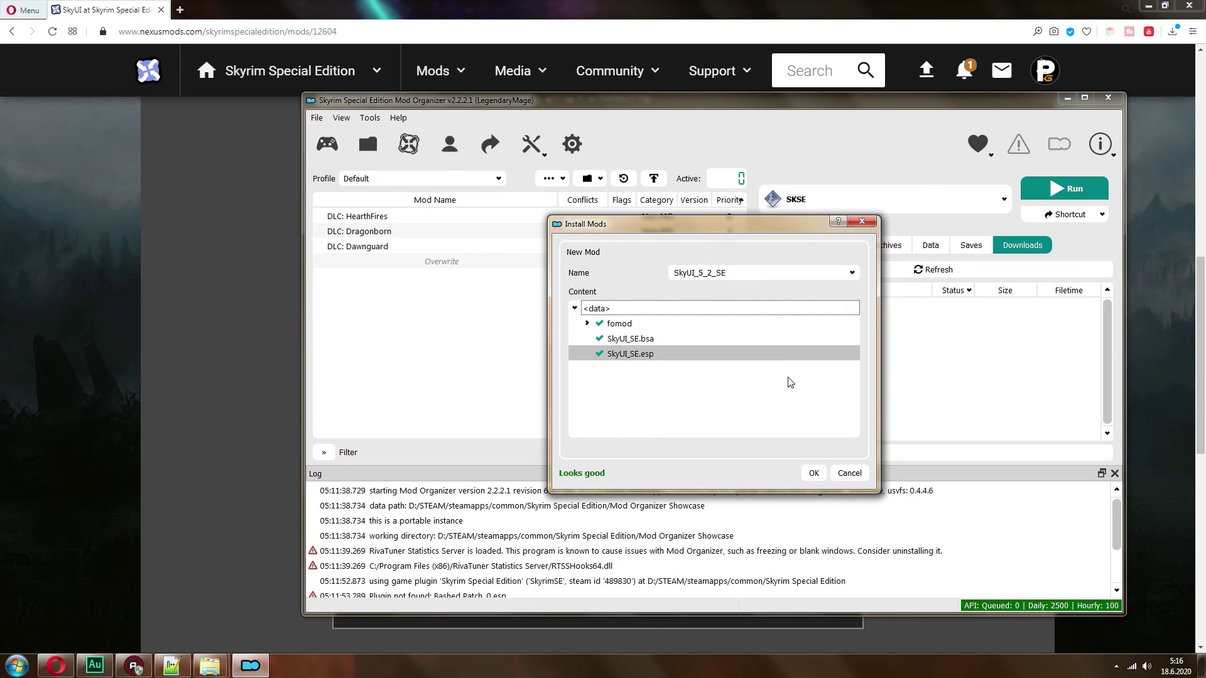
click(816, 474)
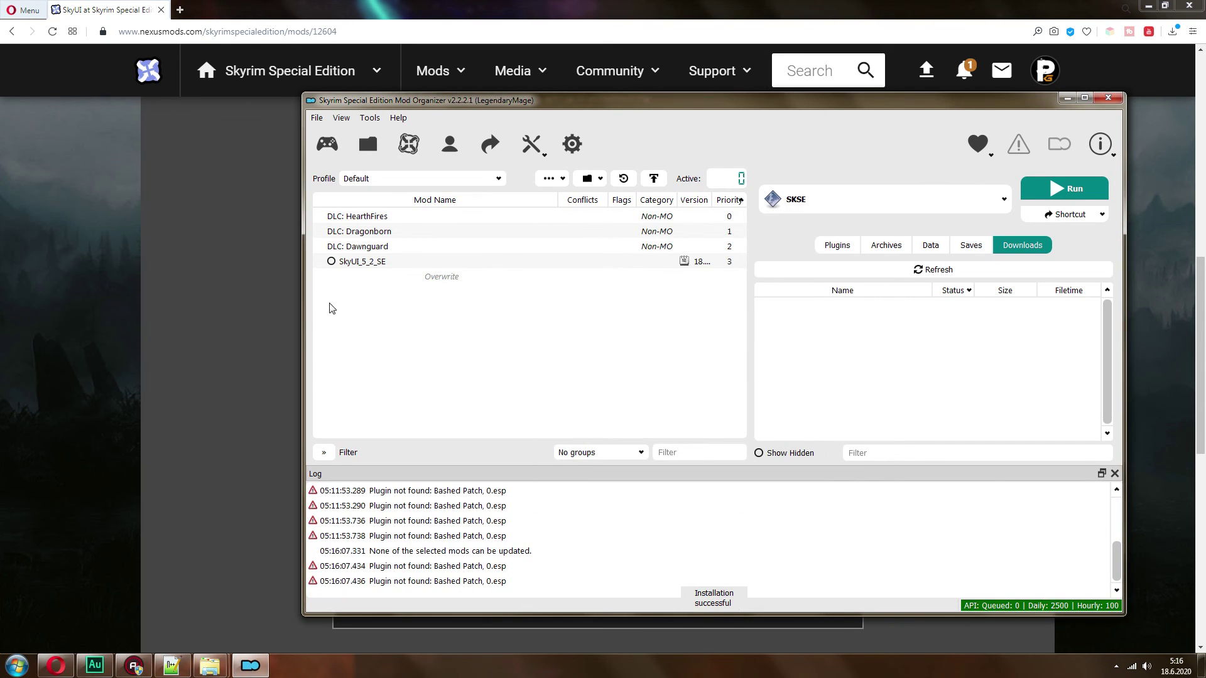
click(332, 262)
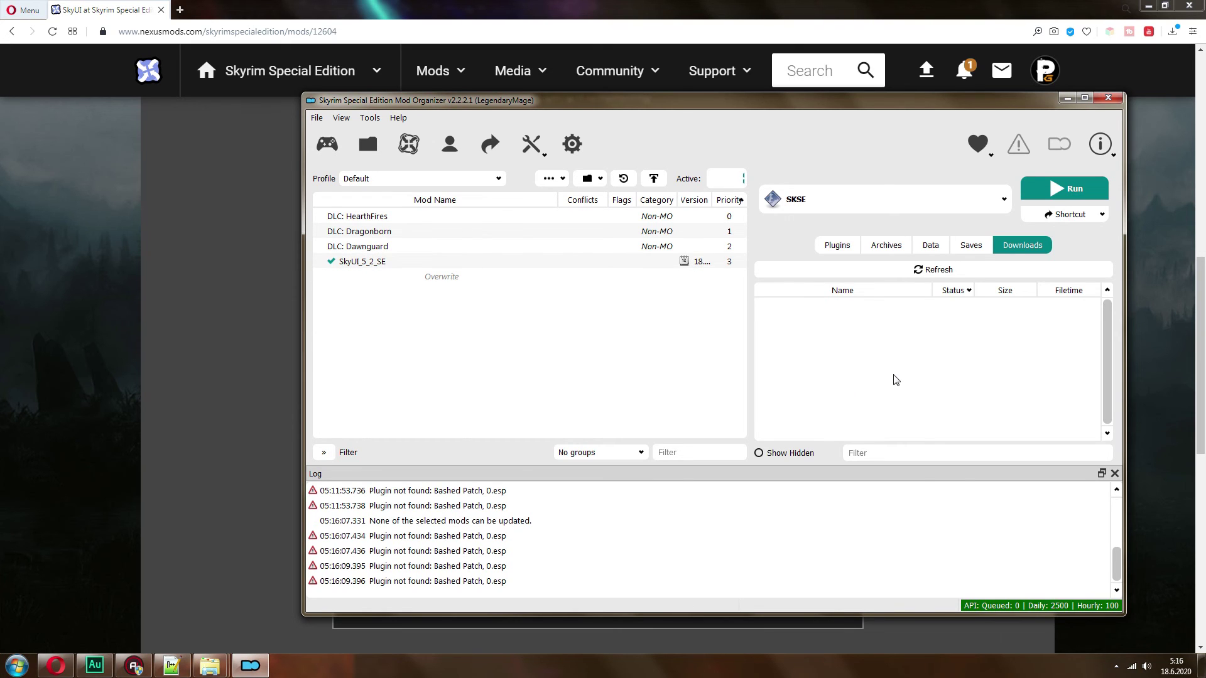
- Search Nexus for 'sse engine fixes' and open SSE Engine Fixes in a new tab
click(299, 157)
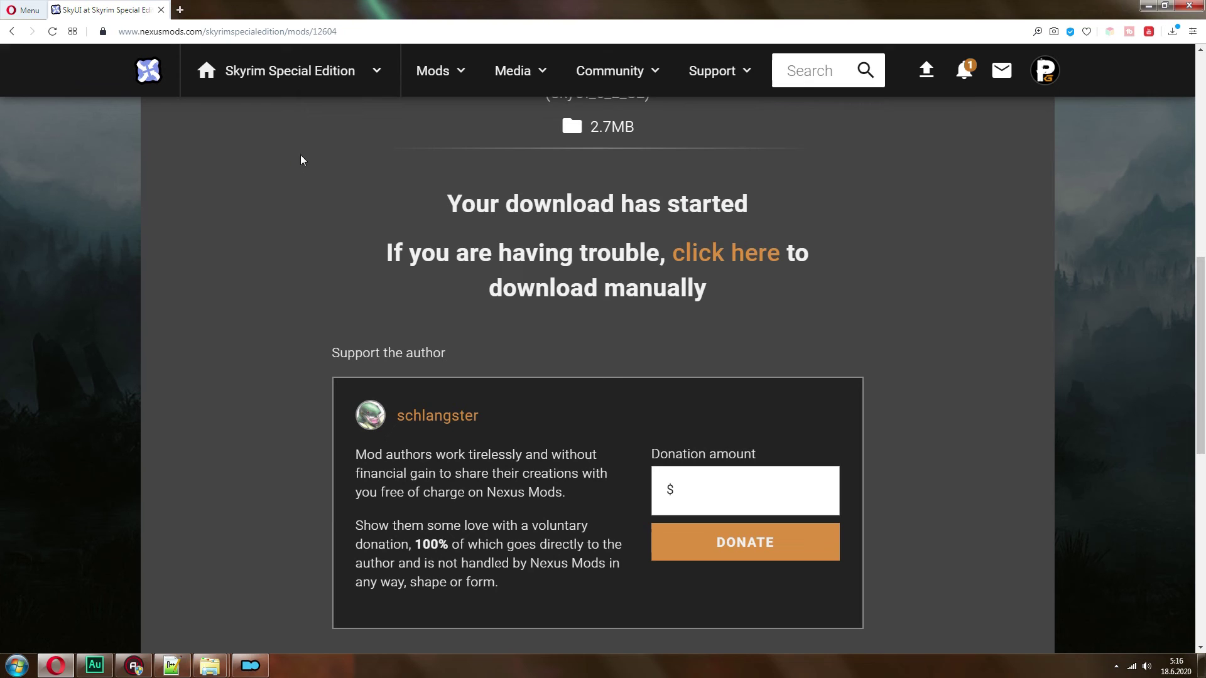
click(808, 81)
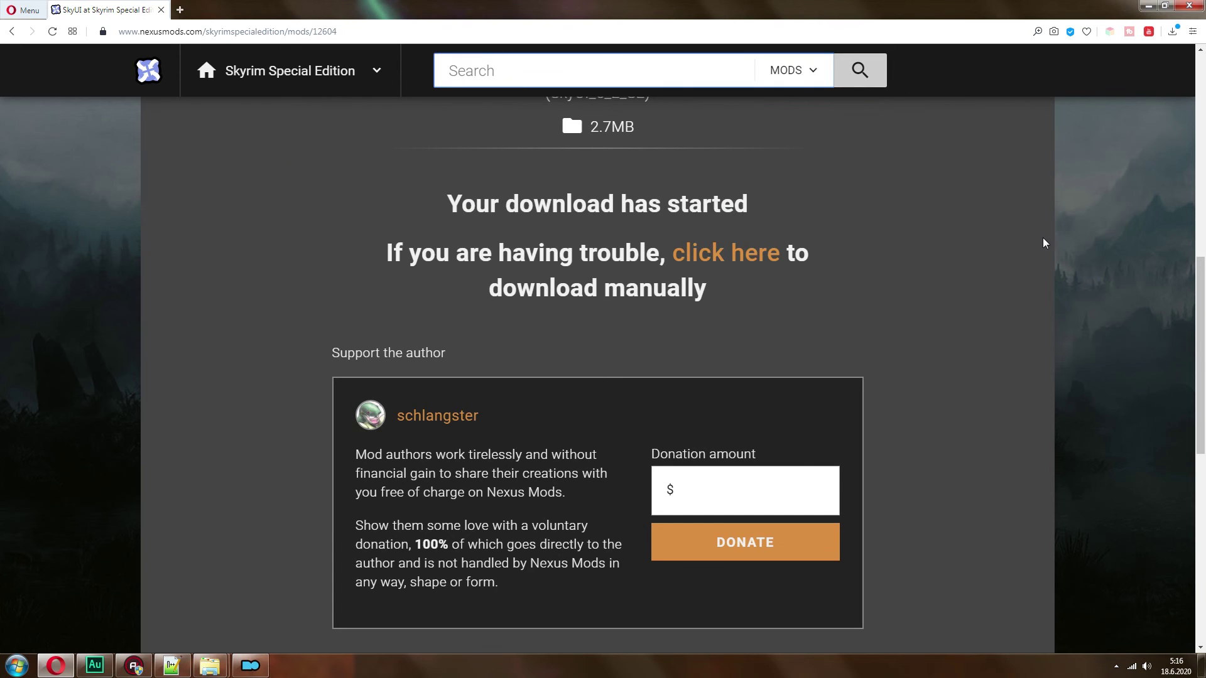
text(sse gine)
key(BackSpace)
key(BackSpace)
key(BackSpace)
key(BackSpace)
text(e)
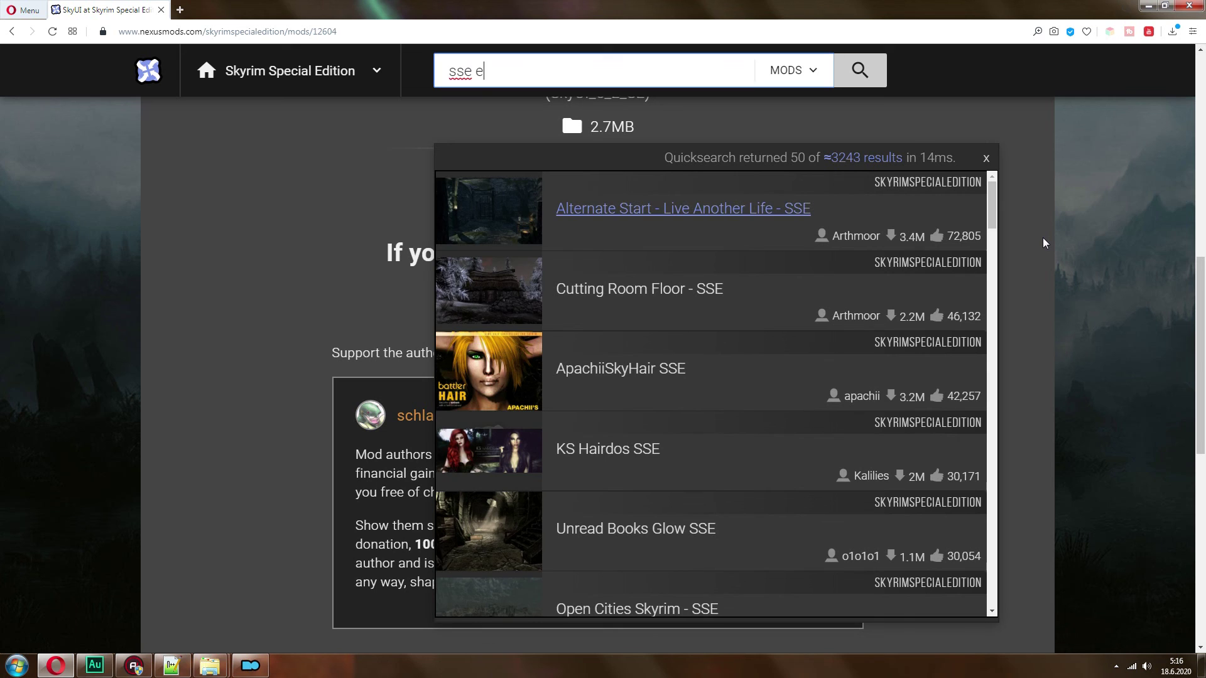
text(ngine fixes)
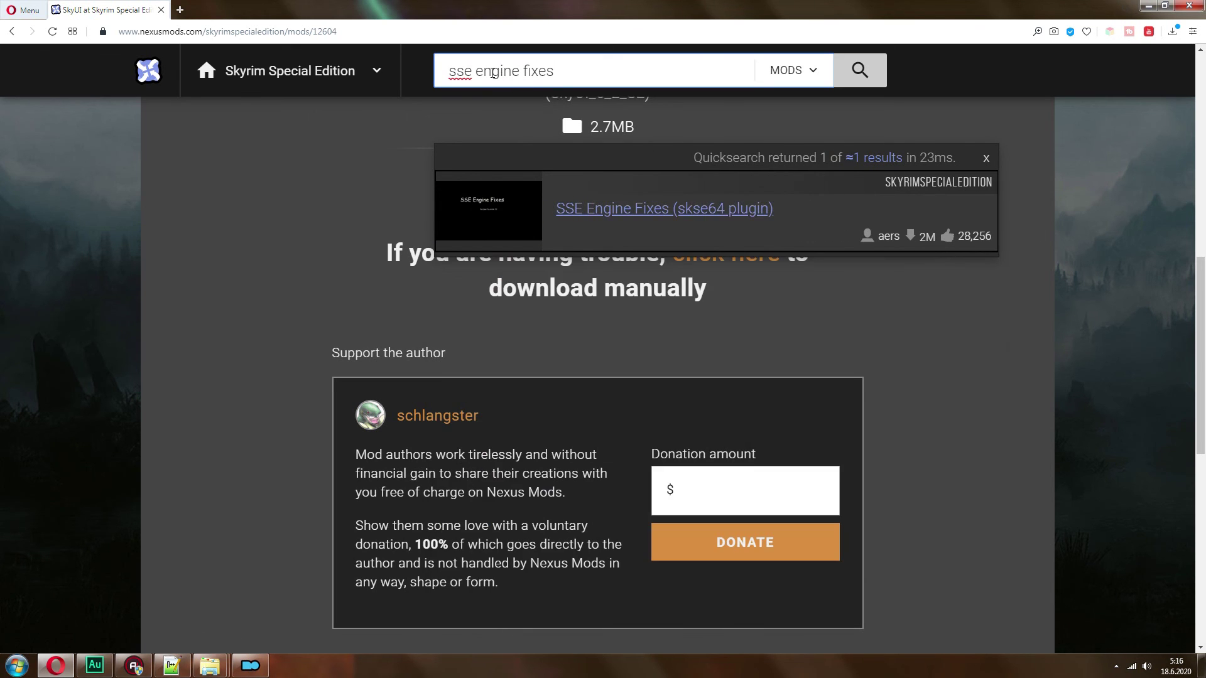
right_click(647, 214)
click(666, 223)
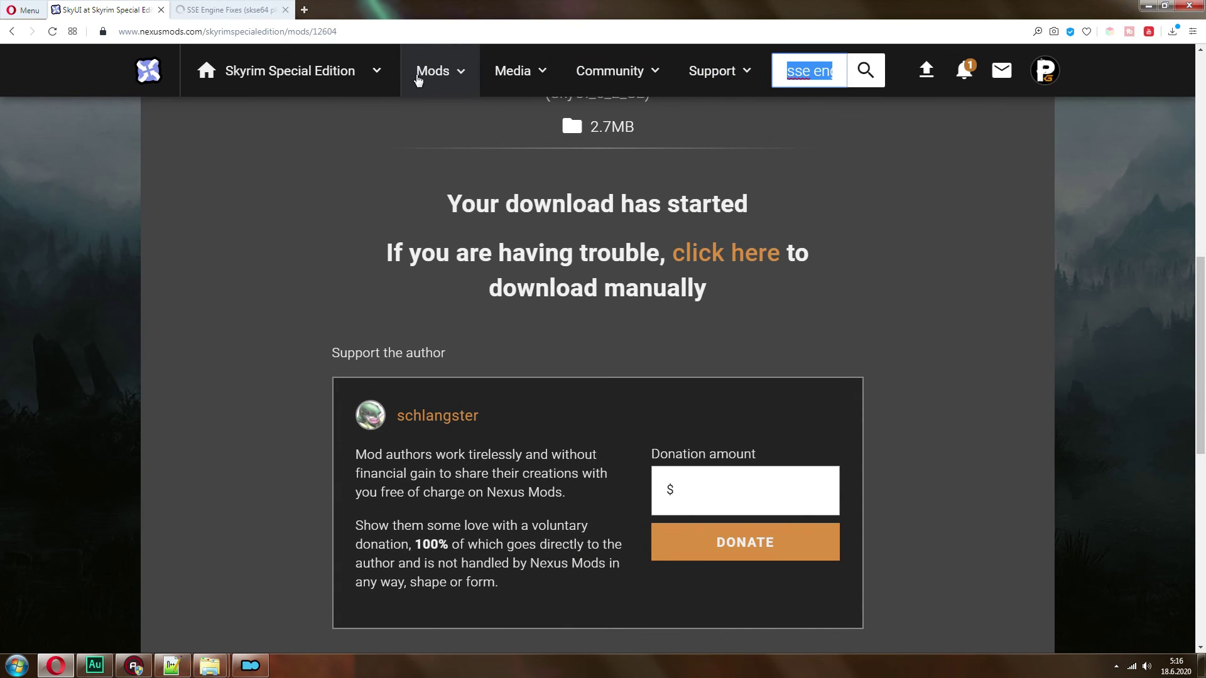
- Search 'unofficial patch' and open Unofficial Skyrim Special Edition Patch in a new tab
text(unofficial patch)
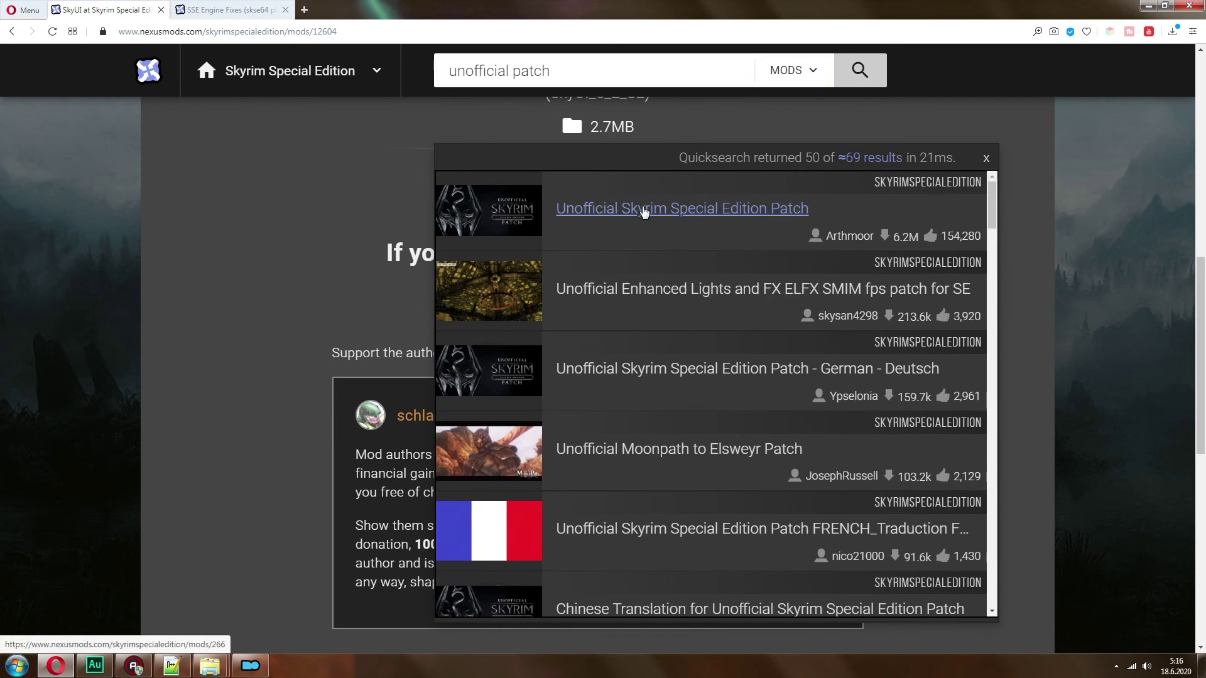
middle_click(647, 209)
click(236, 6)
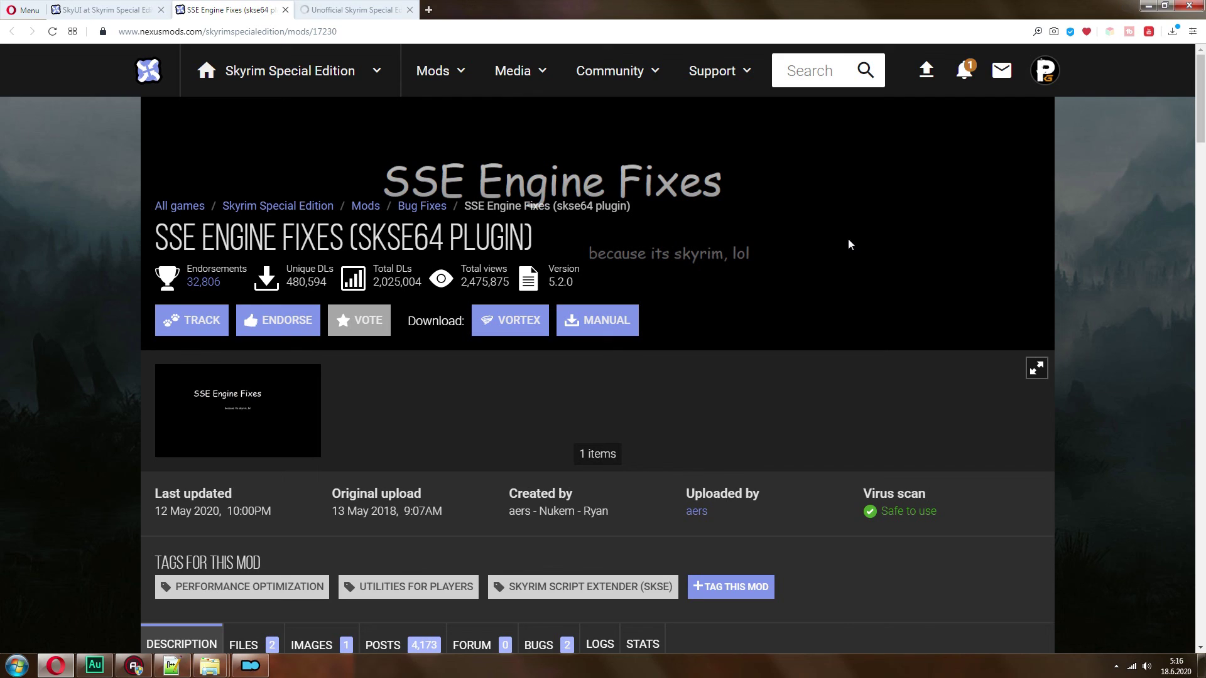
scroll(915, 239, down, 4)
scroll(915, 238, up, 4)
- Return to the SkyUI tab, dismiss the quicksearch results, and go back to Mod Organizer 2
key(ctrl+Tab)
key(ctrl+Tab)
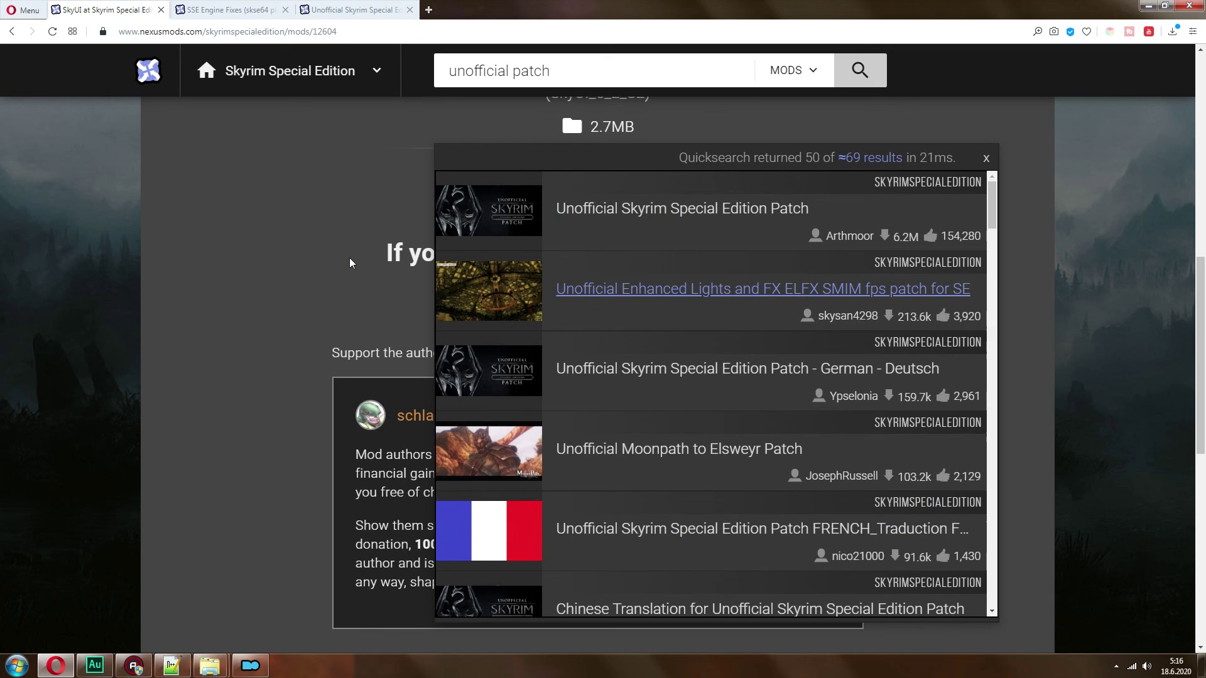
scroll(359, 246, up, 3)
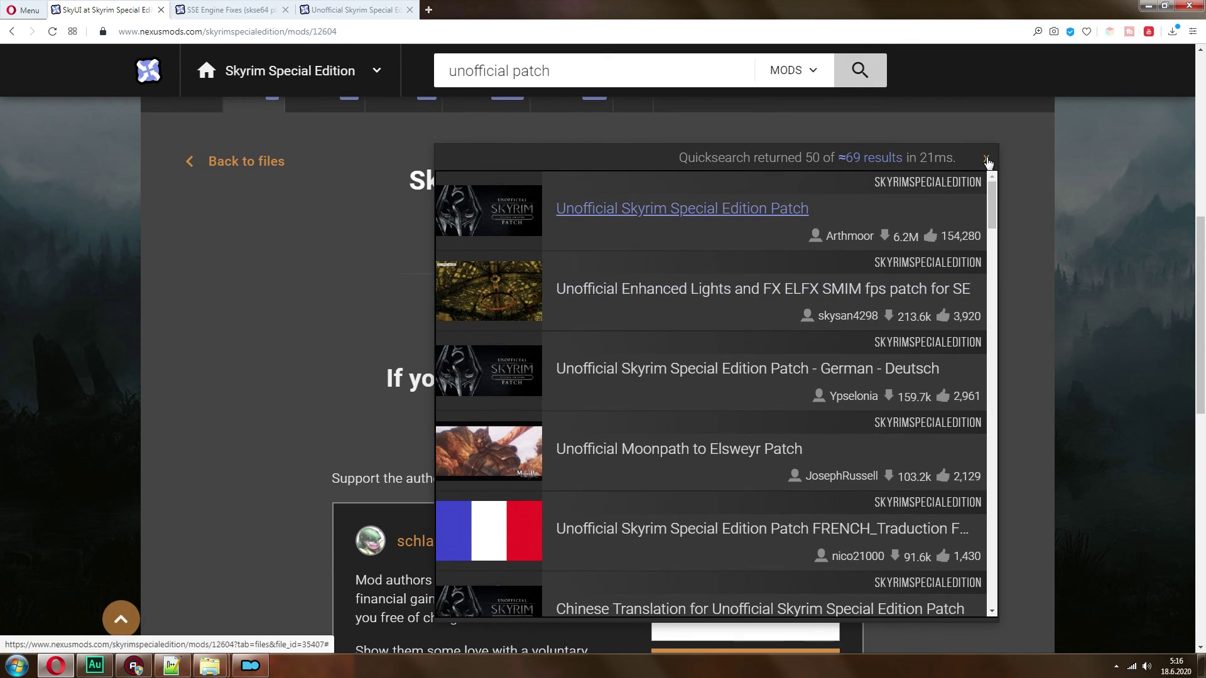
click(1054, 227)
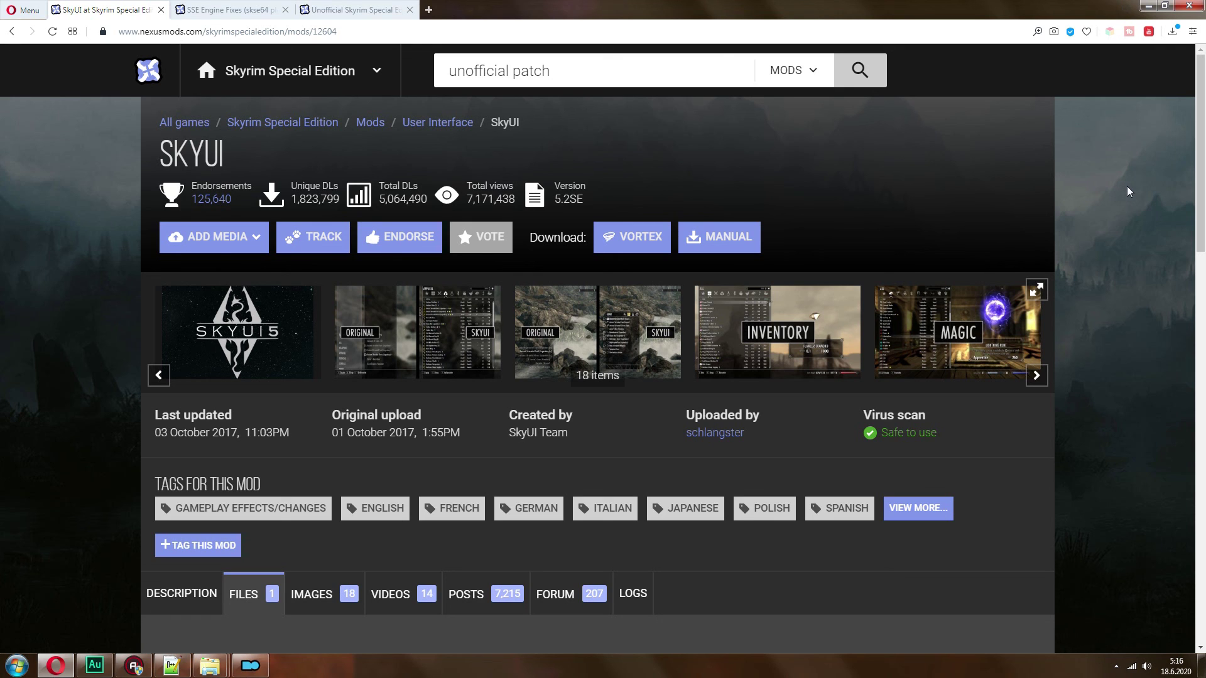
click(250, 666)
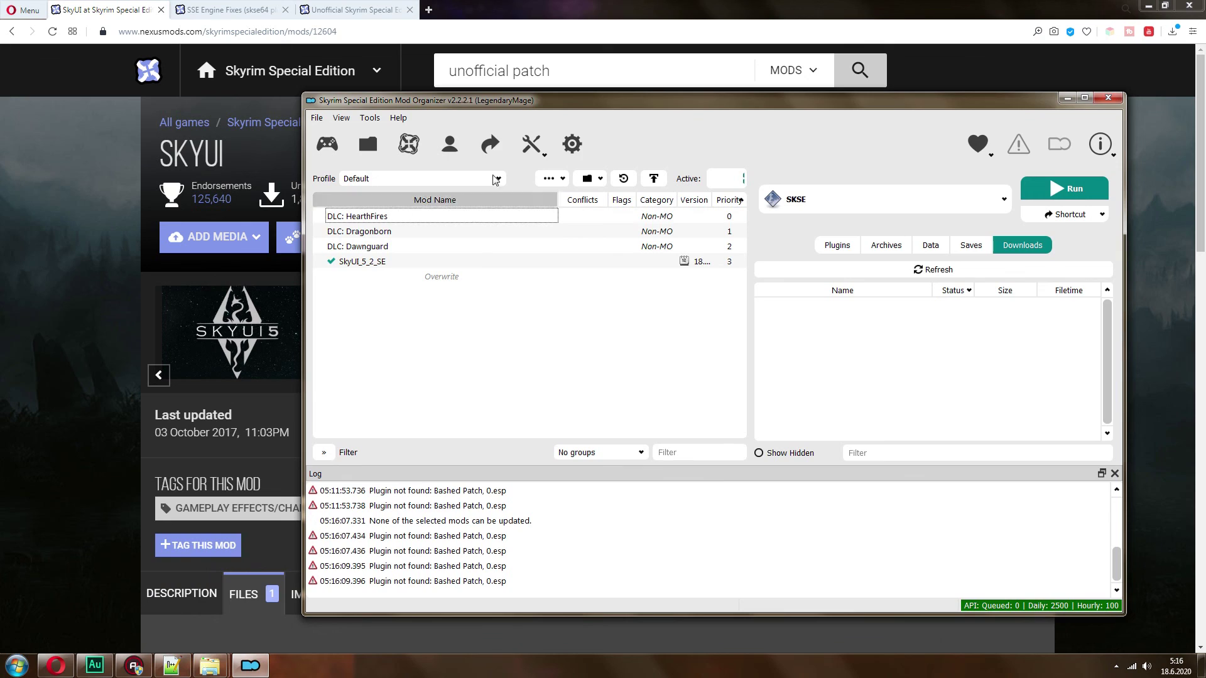